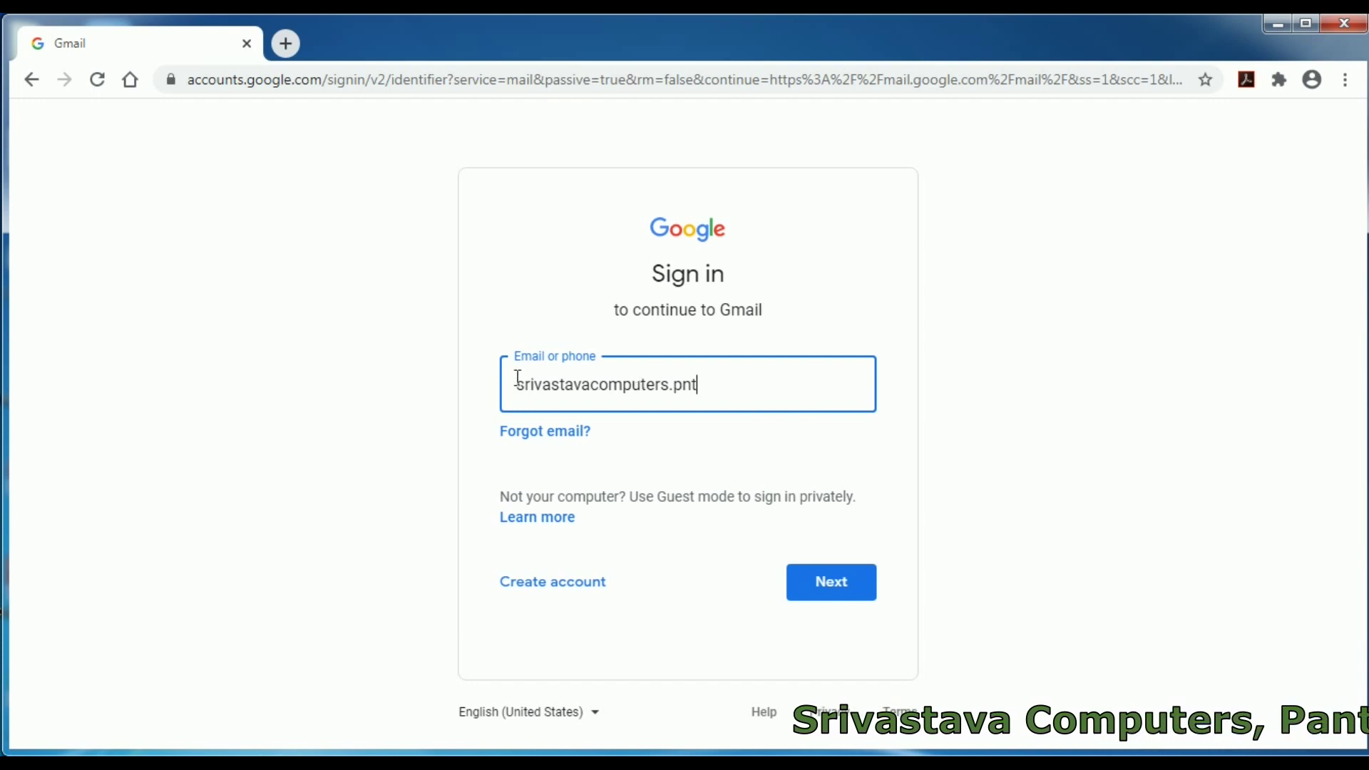
- Go on to the password step, enter the account password, and sign in to Gmail
click(840, 589)
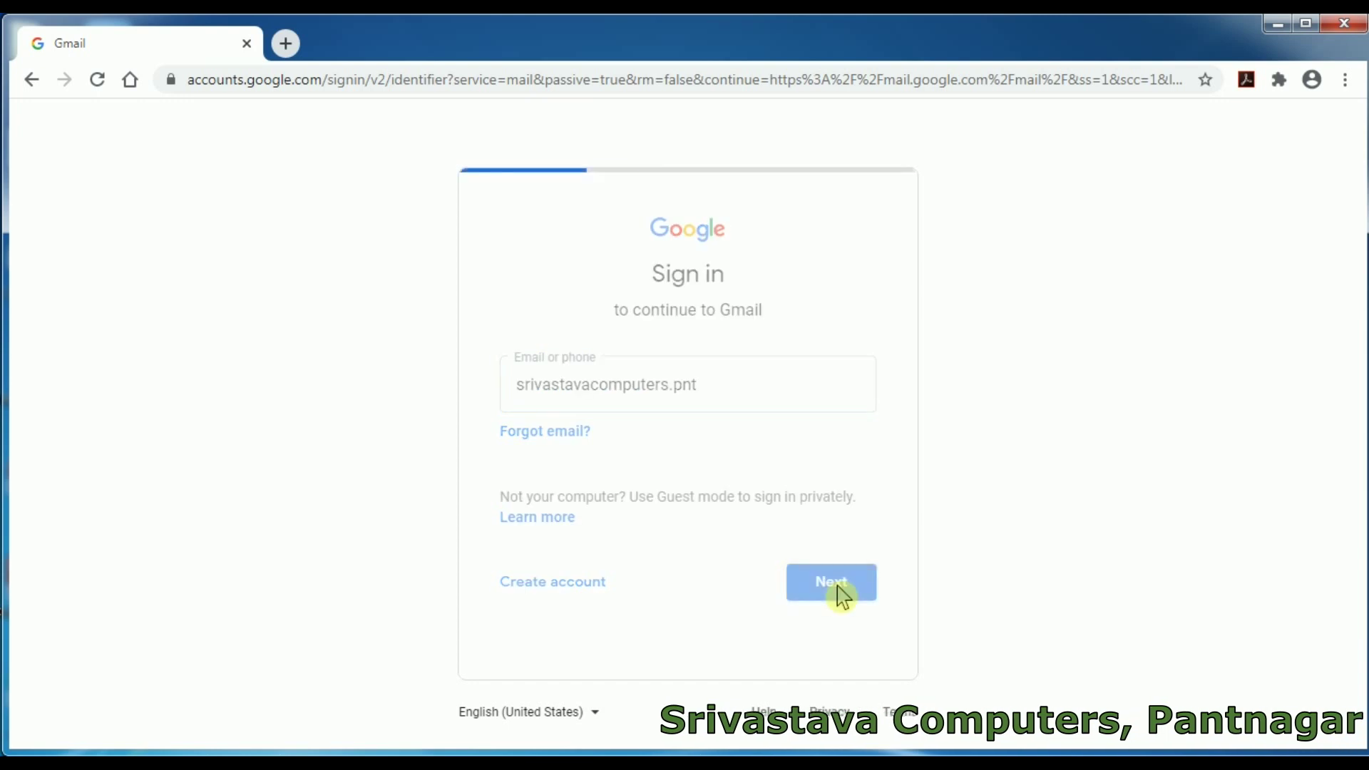
click(651, 400)
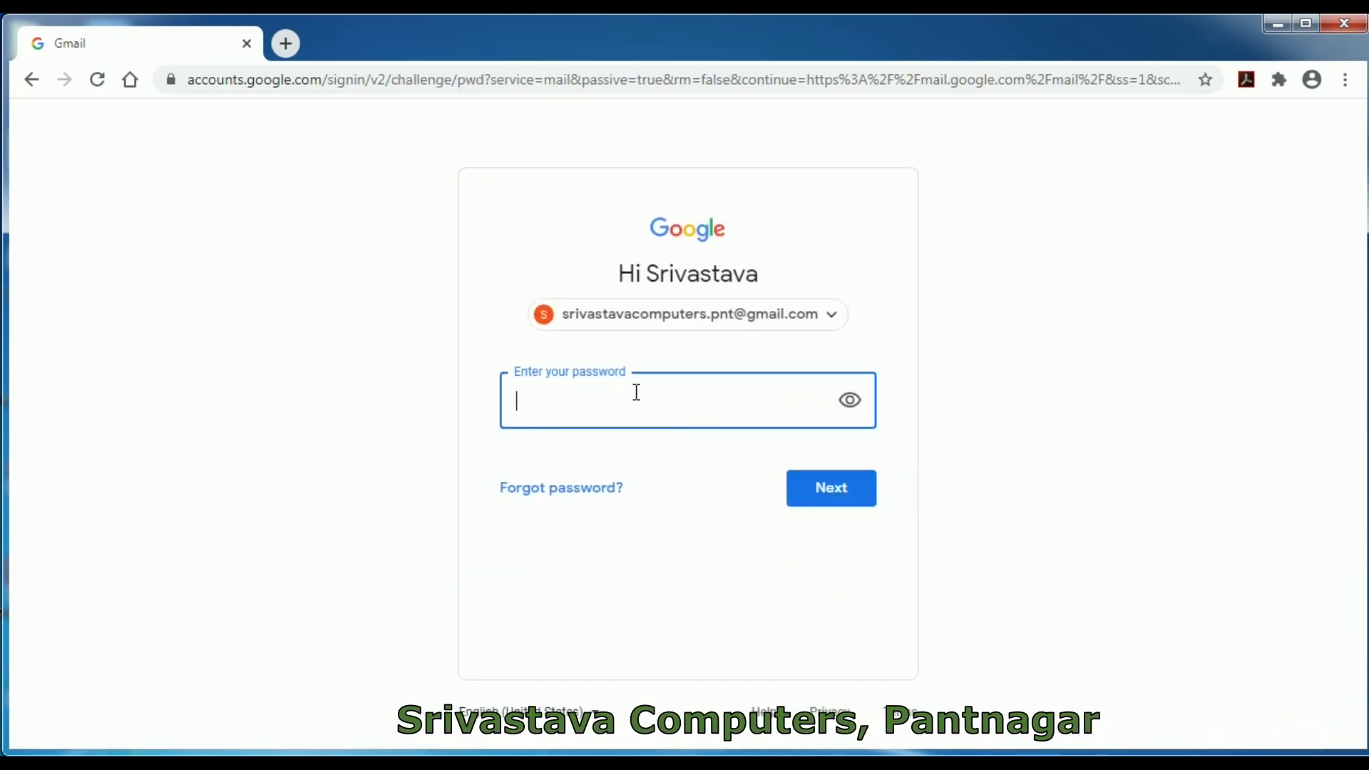
text(•••)
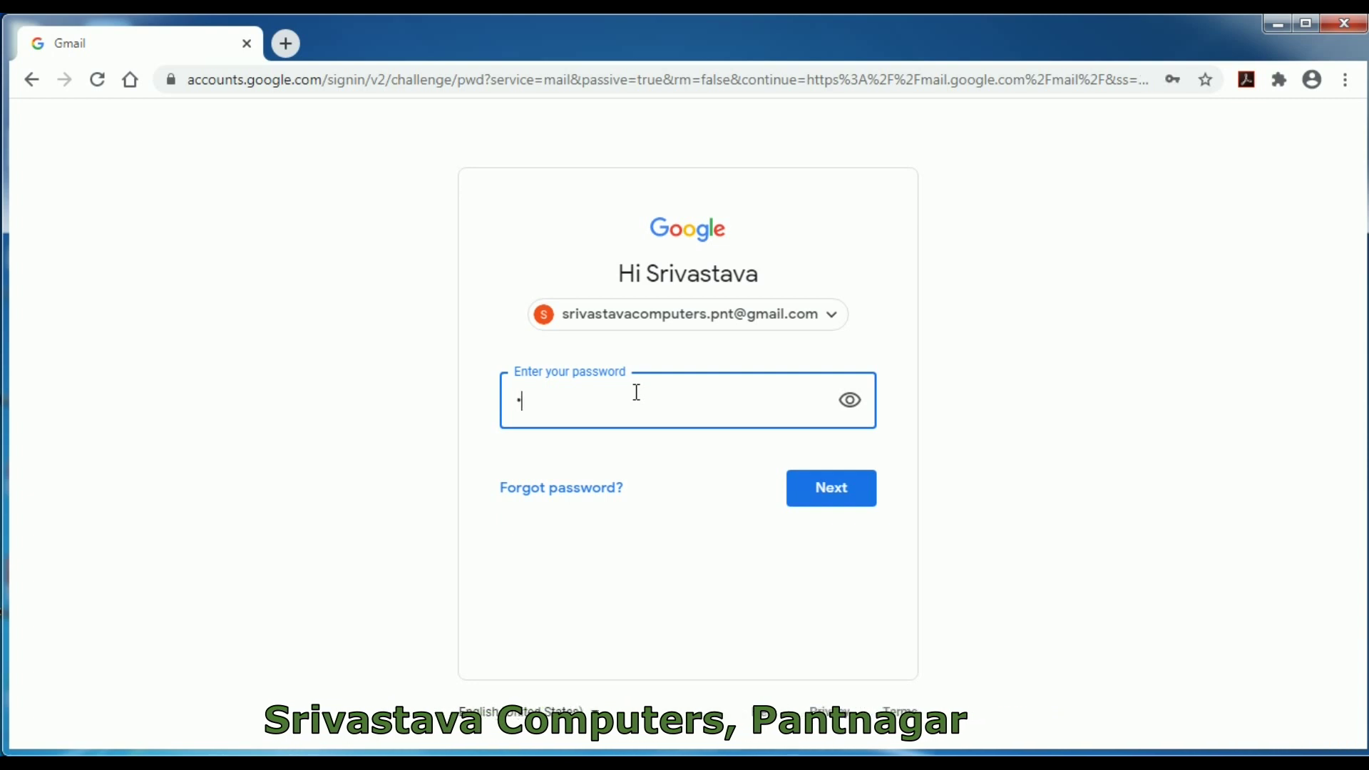
text(•••••)
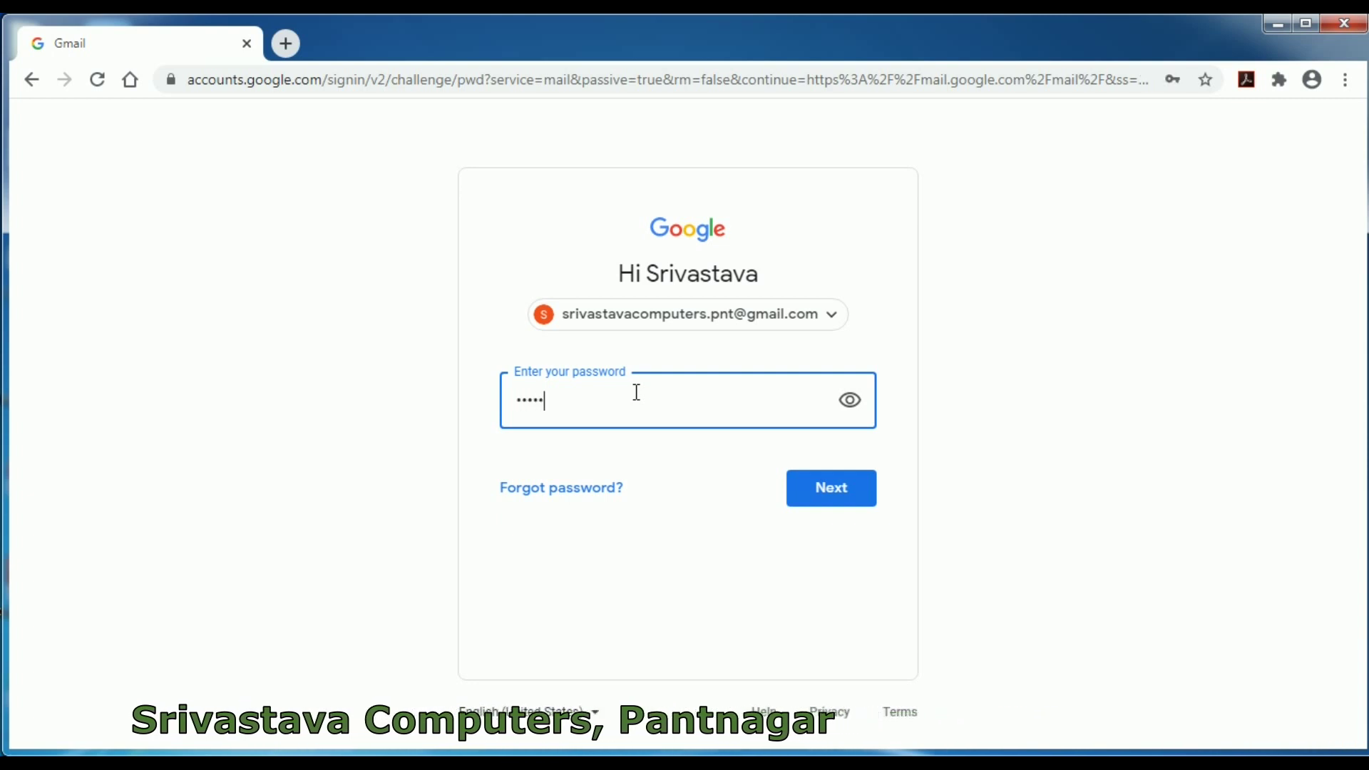
text(••)
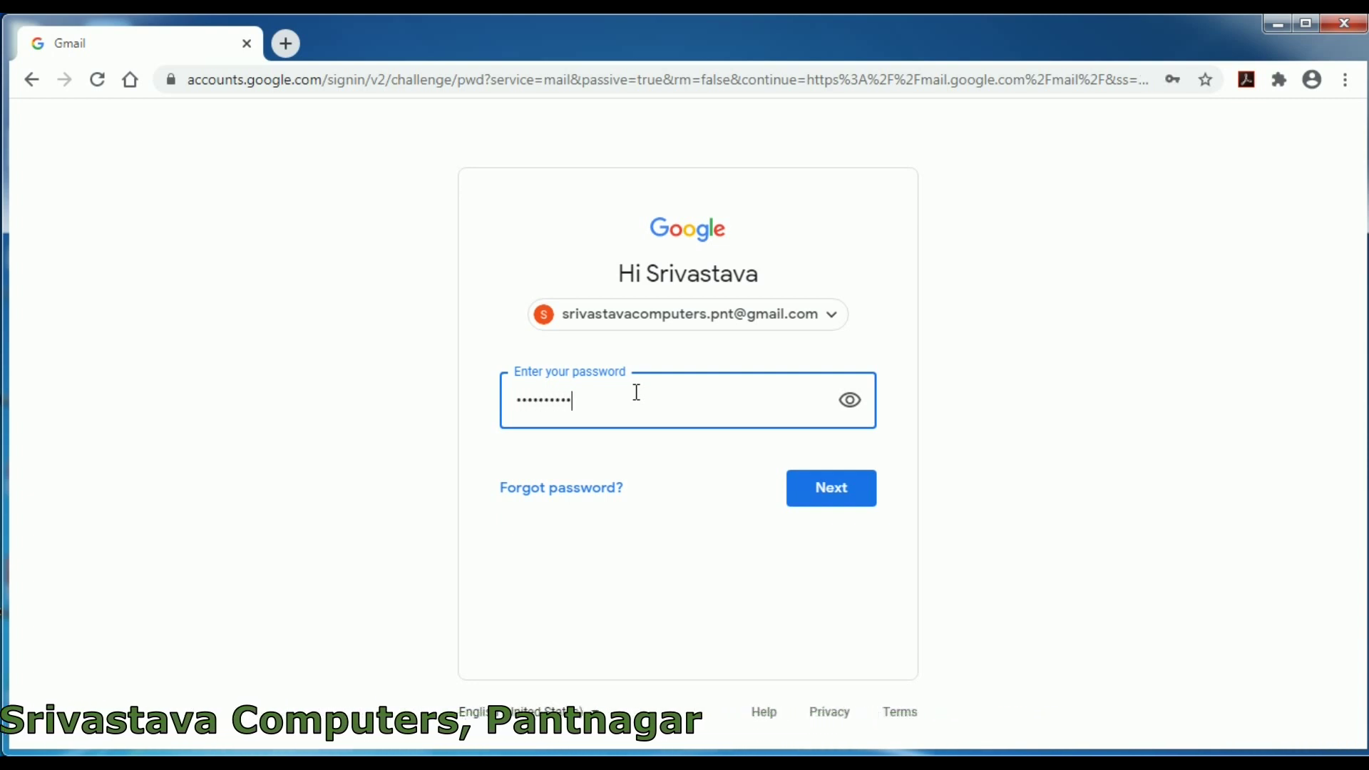
text(•••)
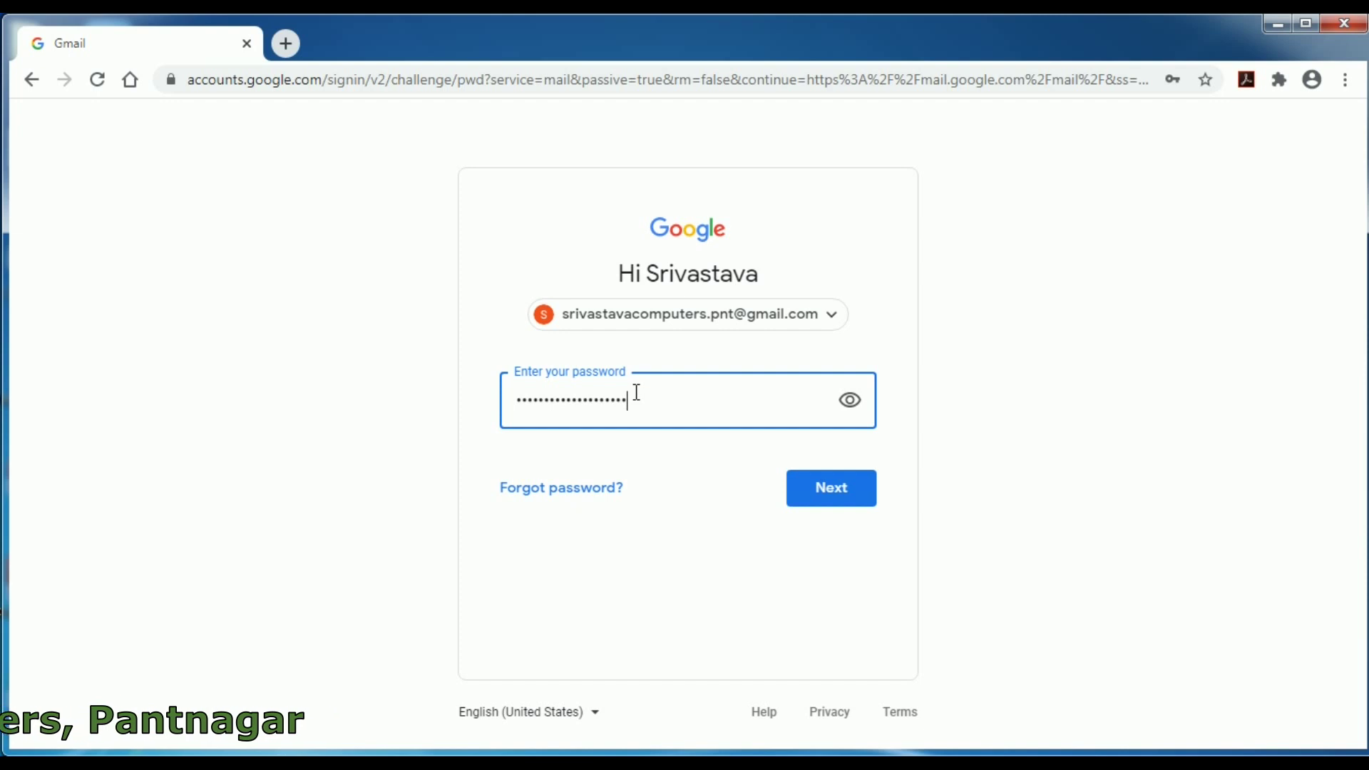
click(844, 502)
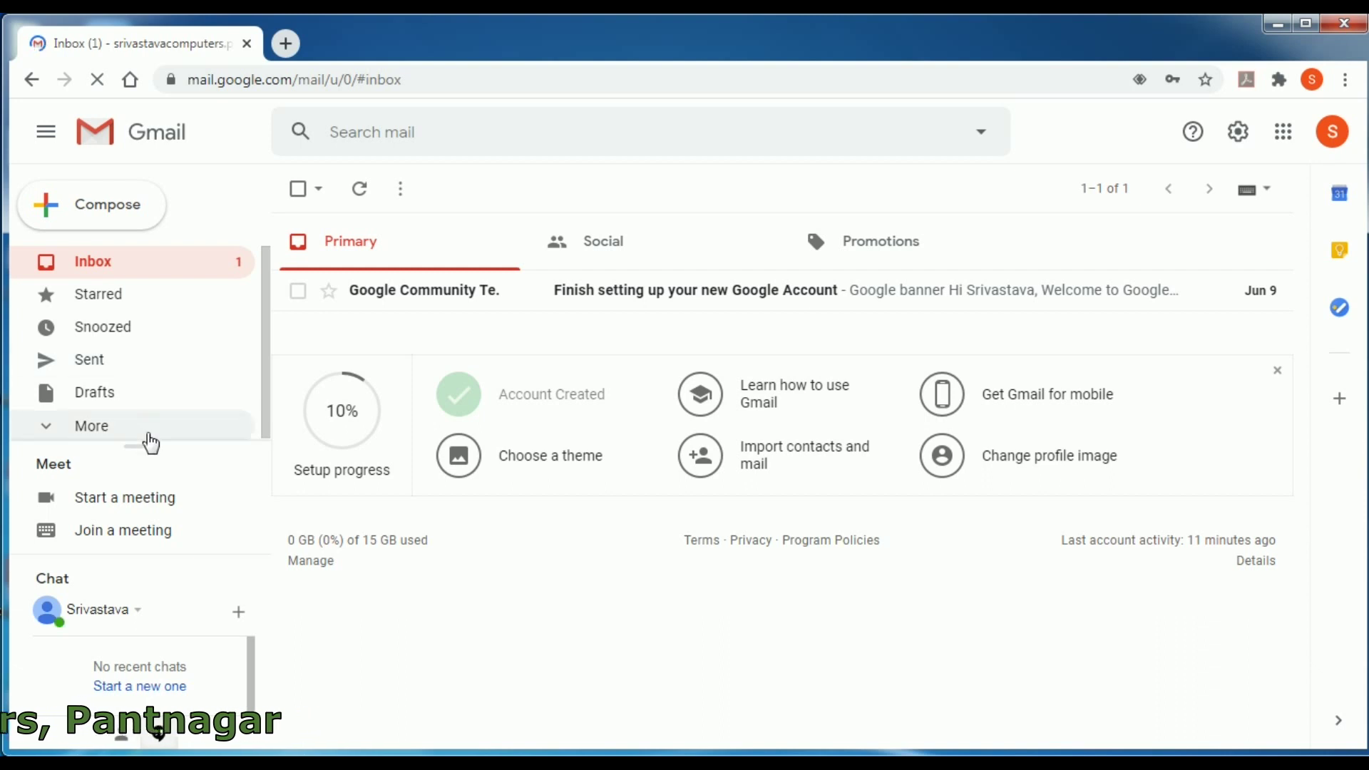
- Widen the sidebar's label list and close the Setup progress panel
drag(138, 446, 149, 519)
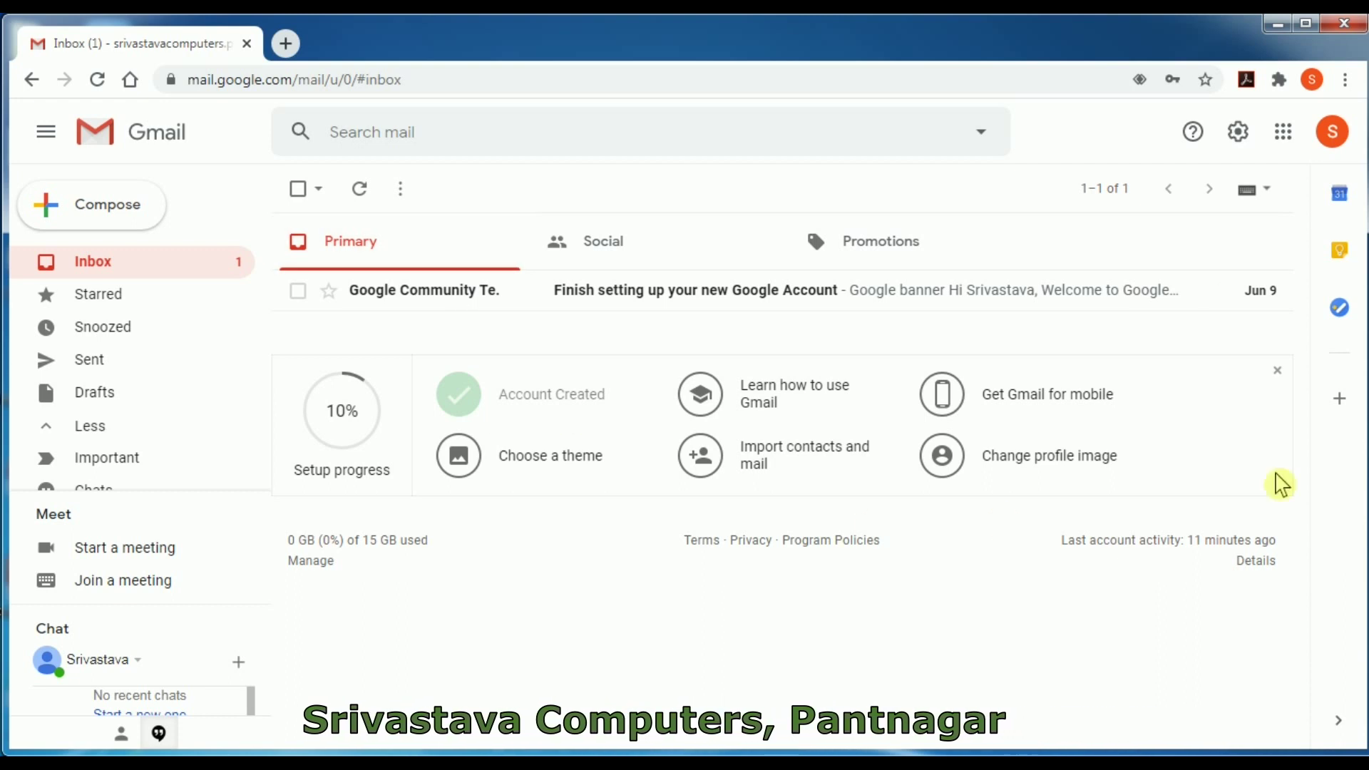
click(1277, 371)
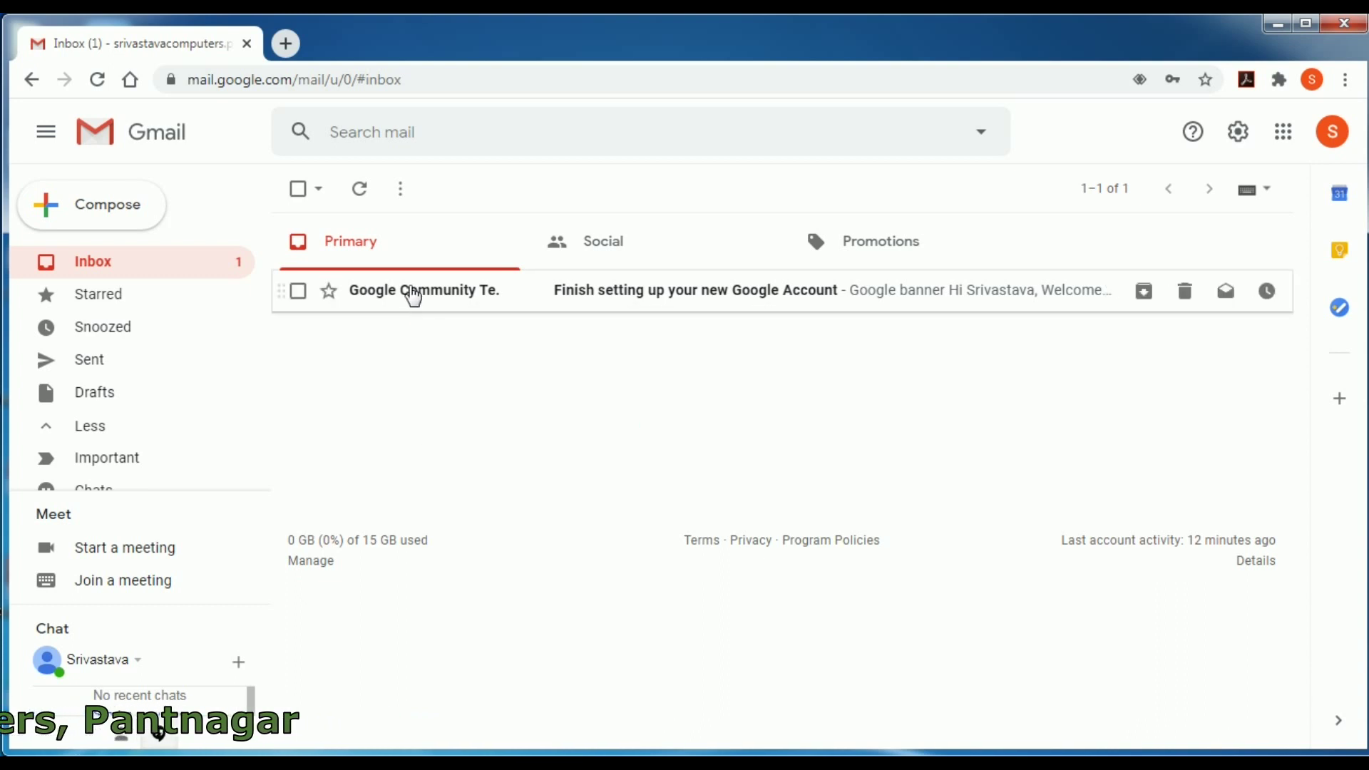
- Open the Google Community Team's 'Finish setting up your new Google Account' email and scroll through its tips
mouse_move(414, 294)
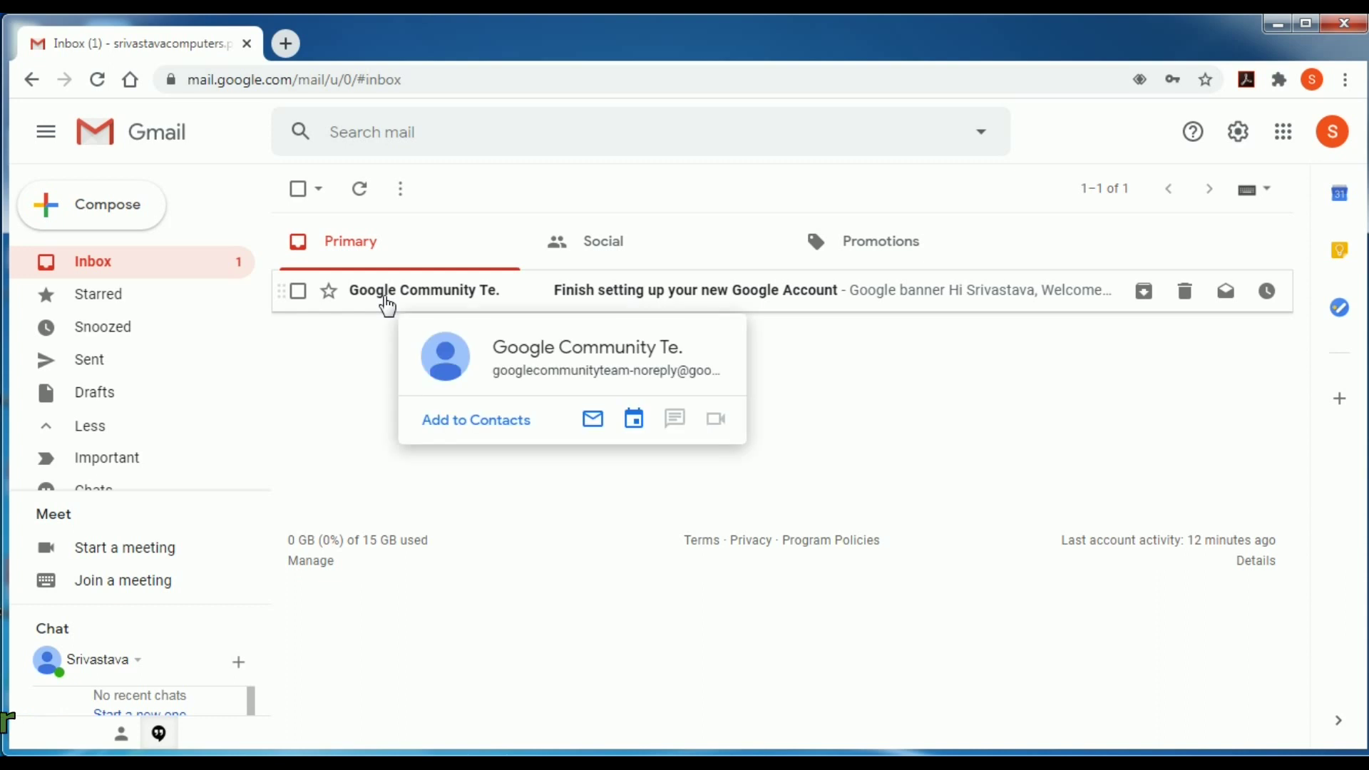
click(388, 300)
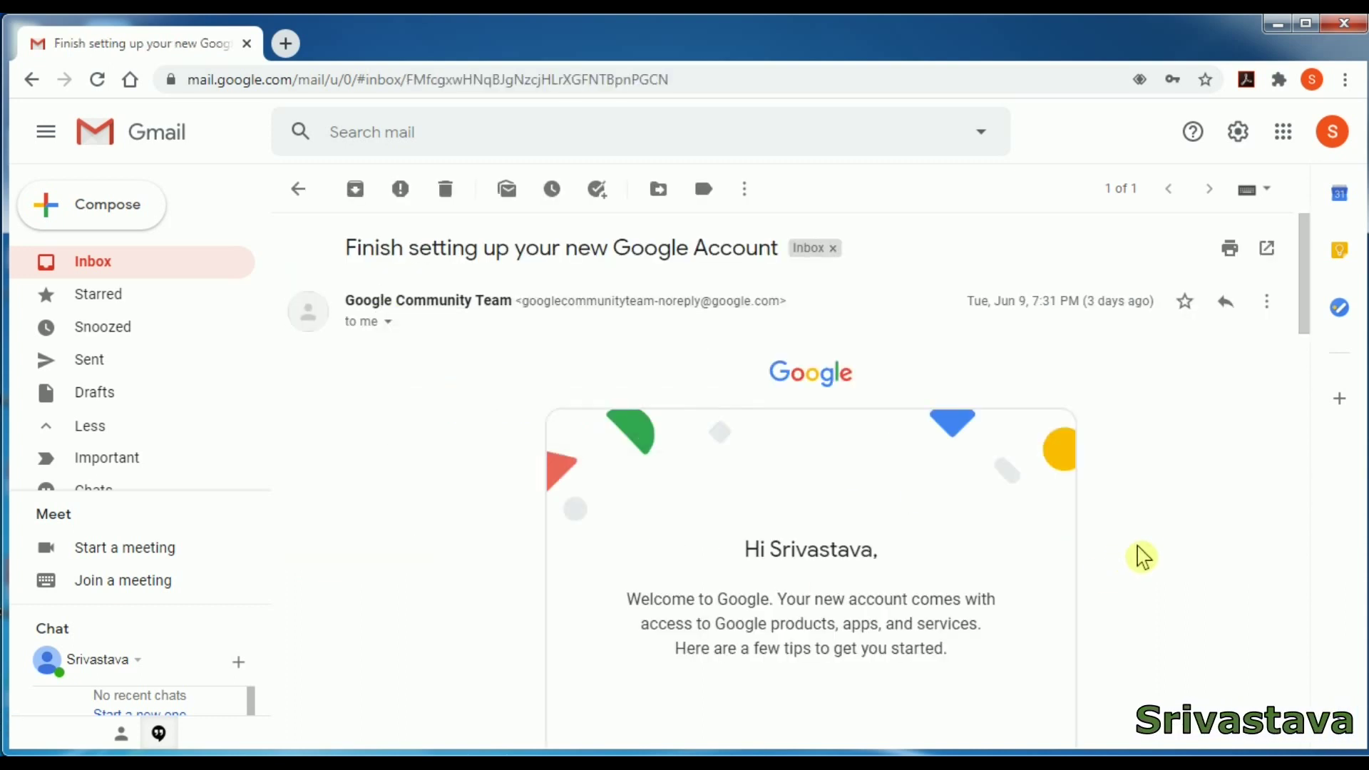
scroll(1142, 557, down, 3)
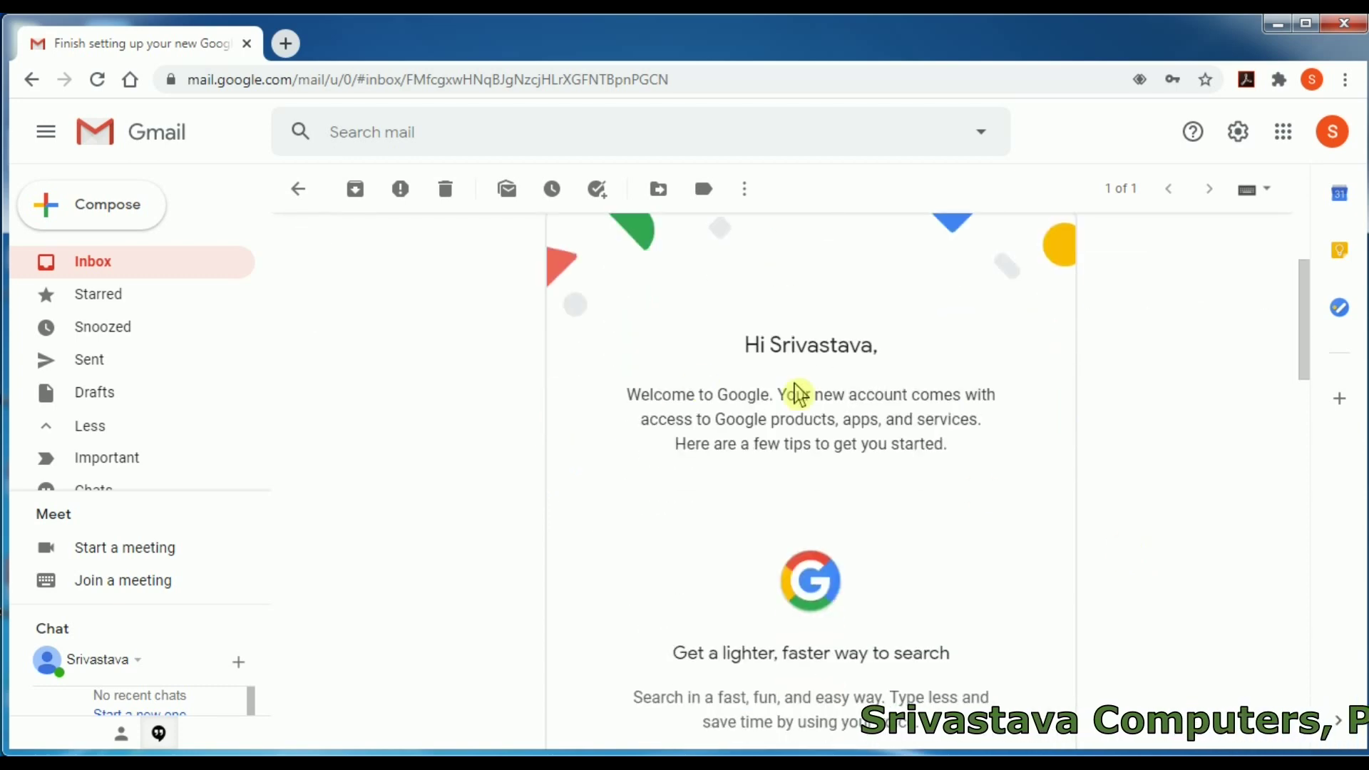
scroll(937, 583, down, 3)
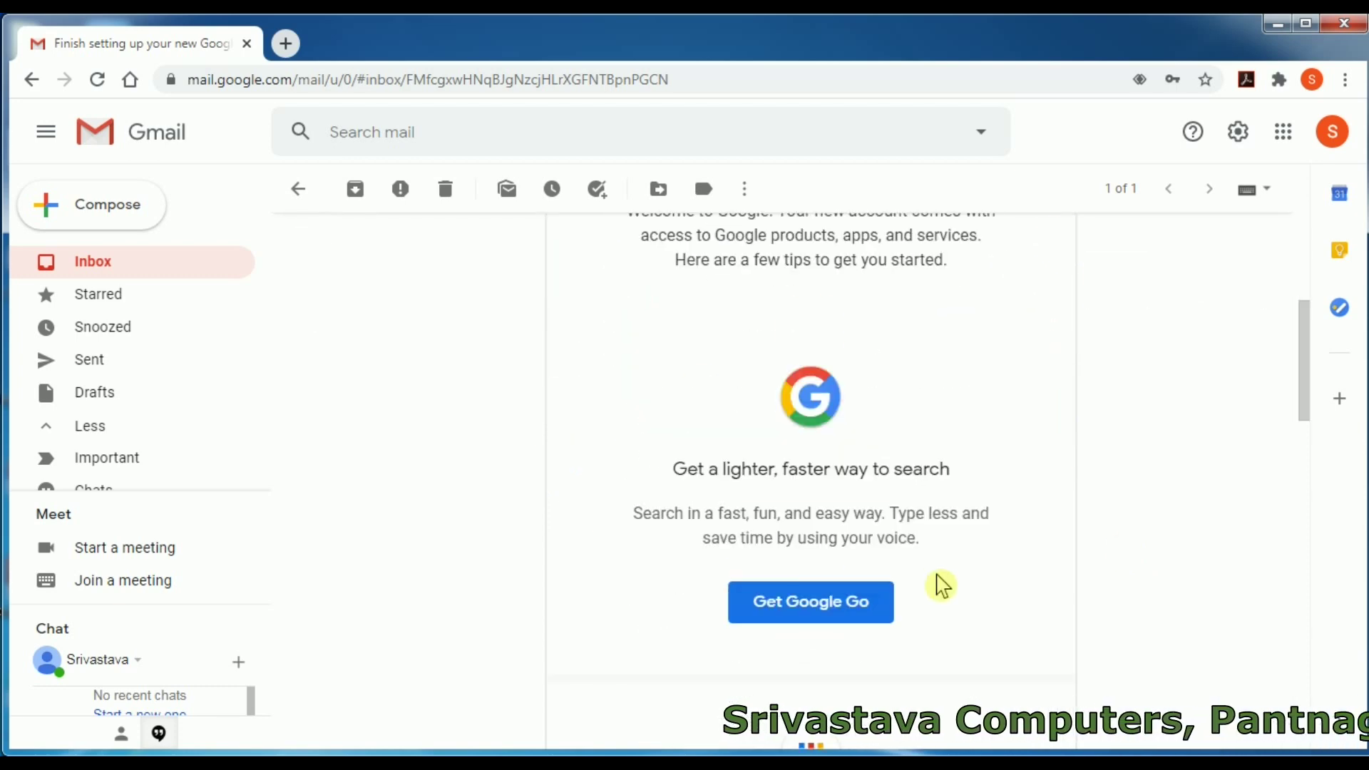
scroll(941, 585, down, 9)
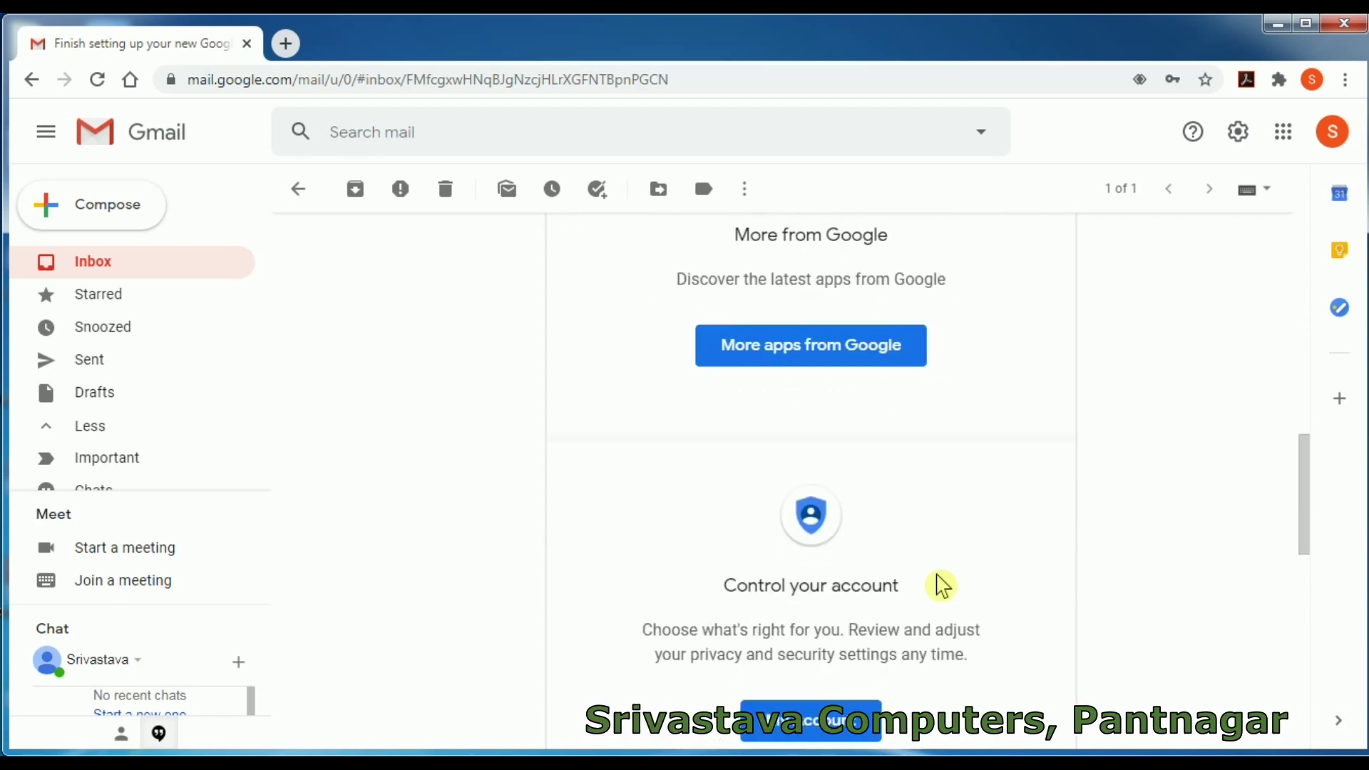
scroll(942, 585, down, 5)
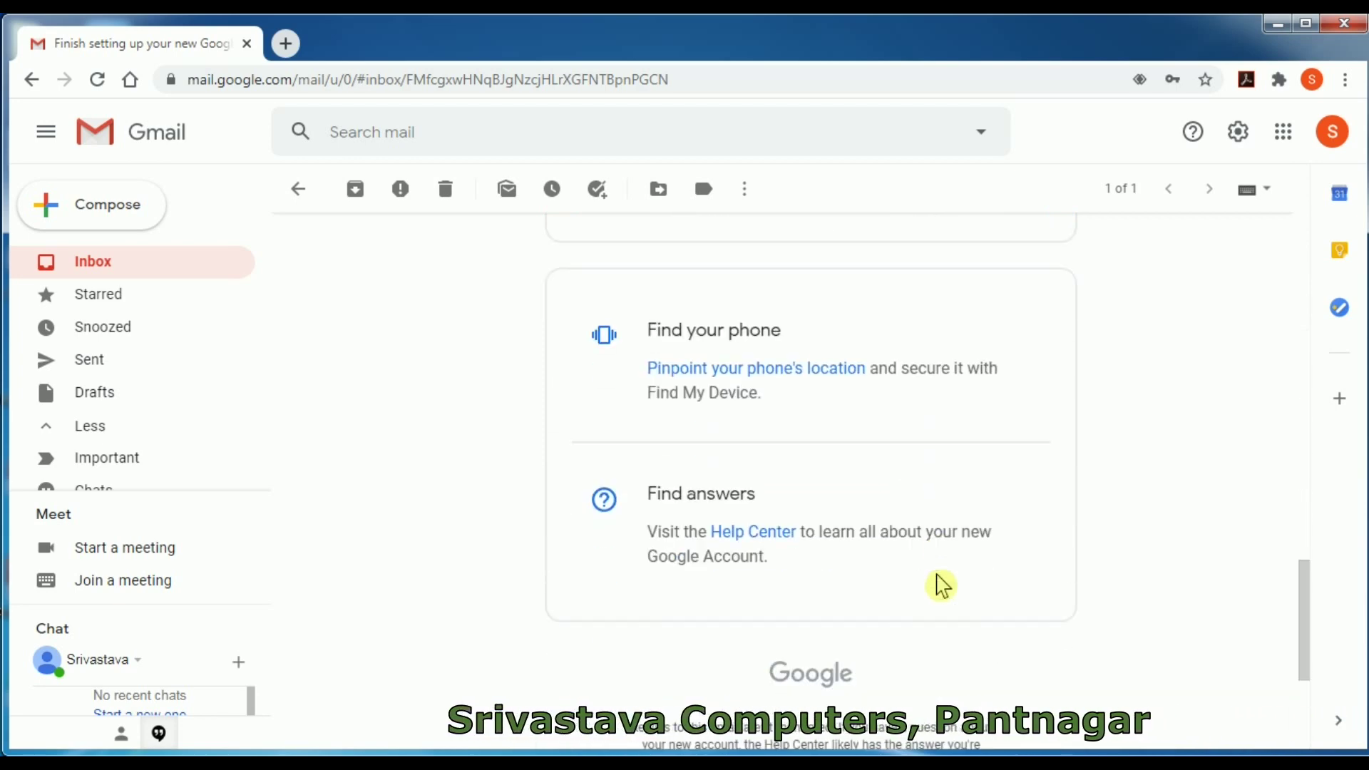
scroll(941, 585, up, 20)
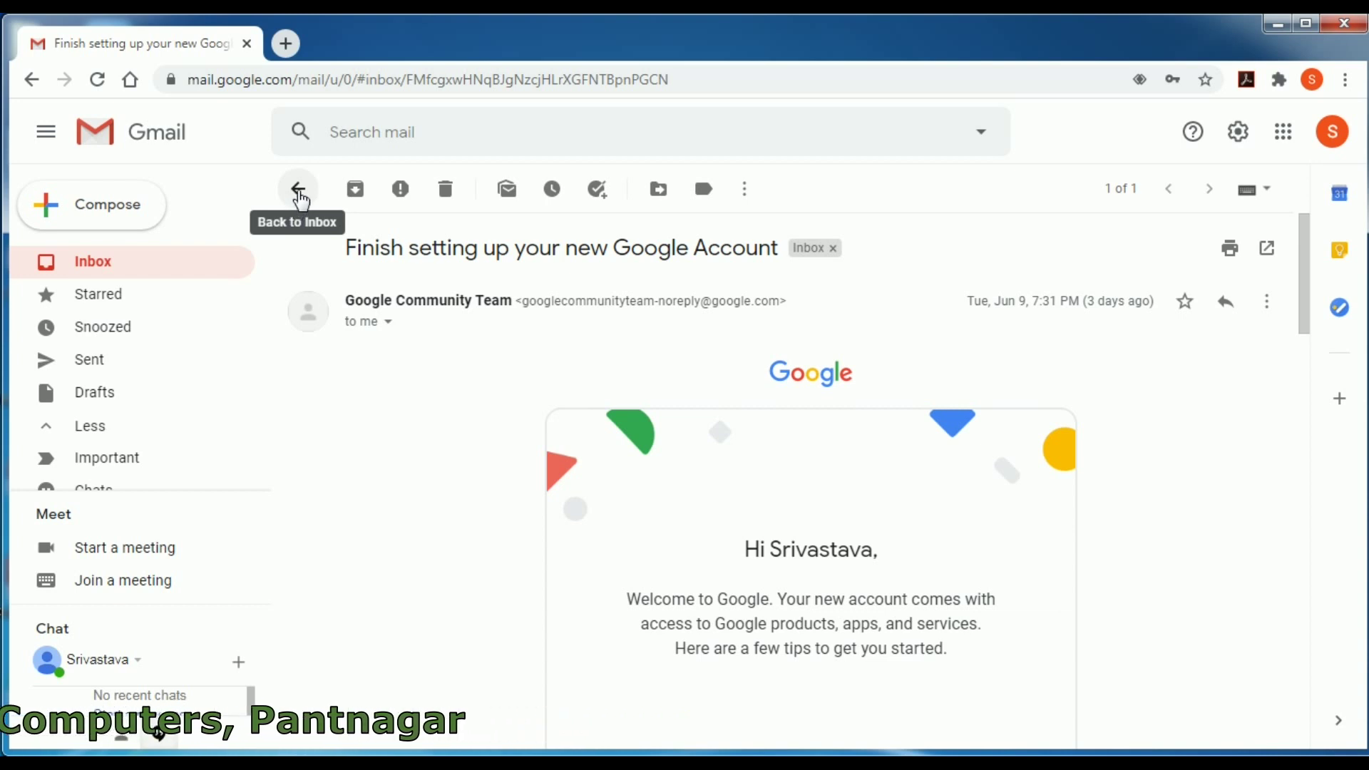
- Return to the inbox and select then deselect the welcome email twice, leaving it unselected
click(299, 191)
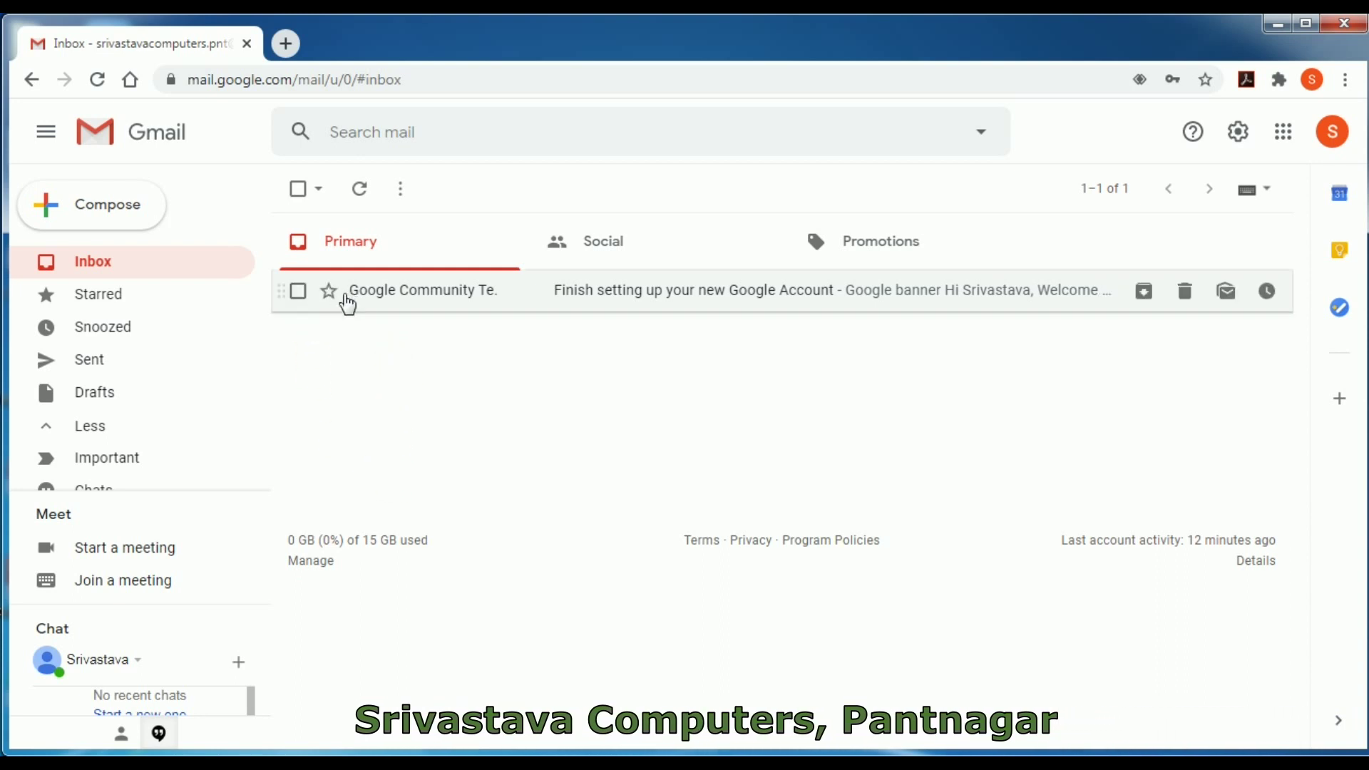
click(299, 294)
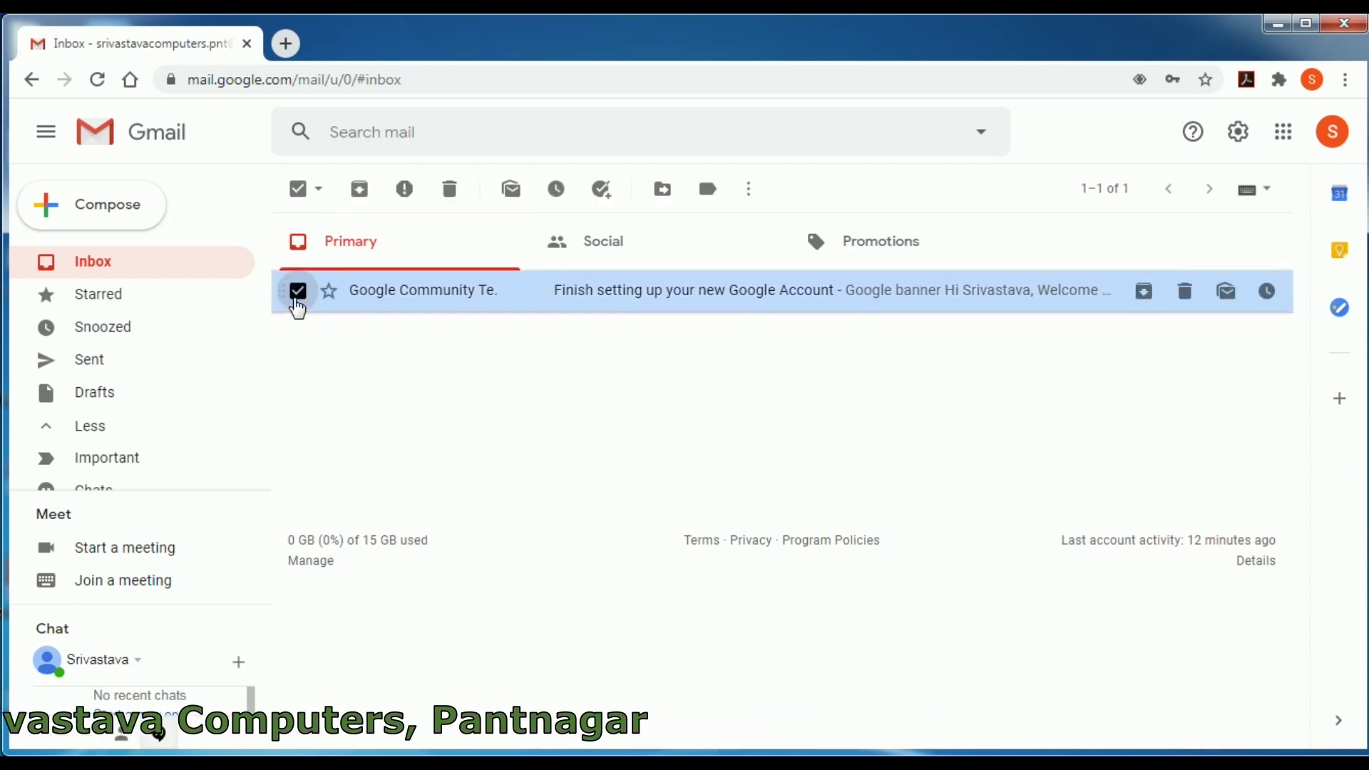
click(298, 291)
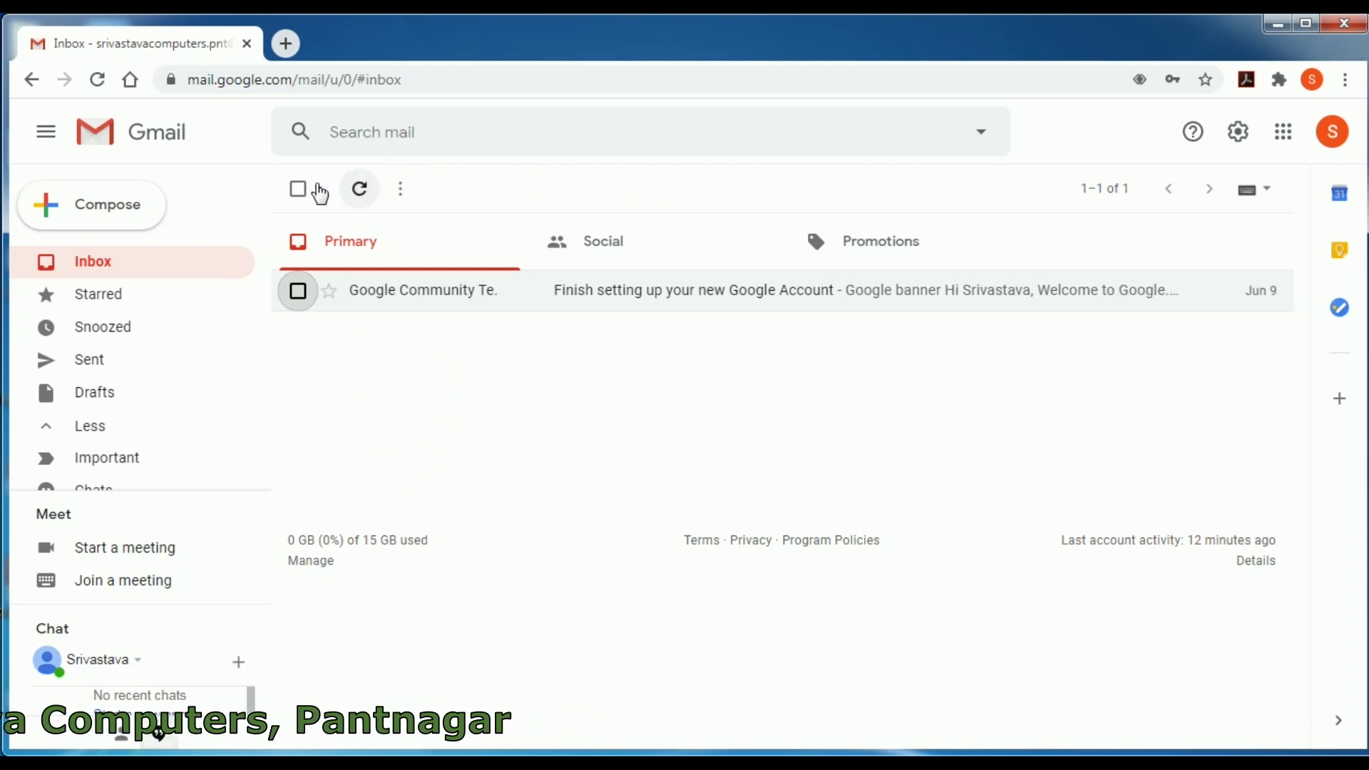
click(298, 292)
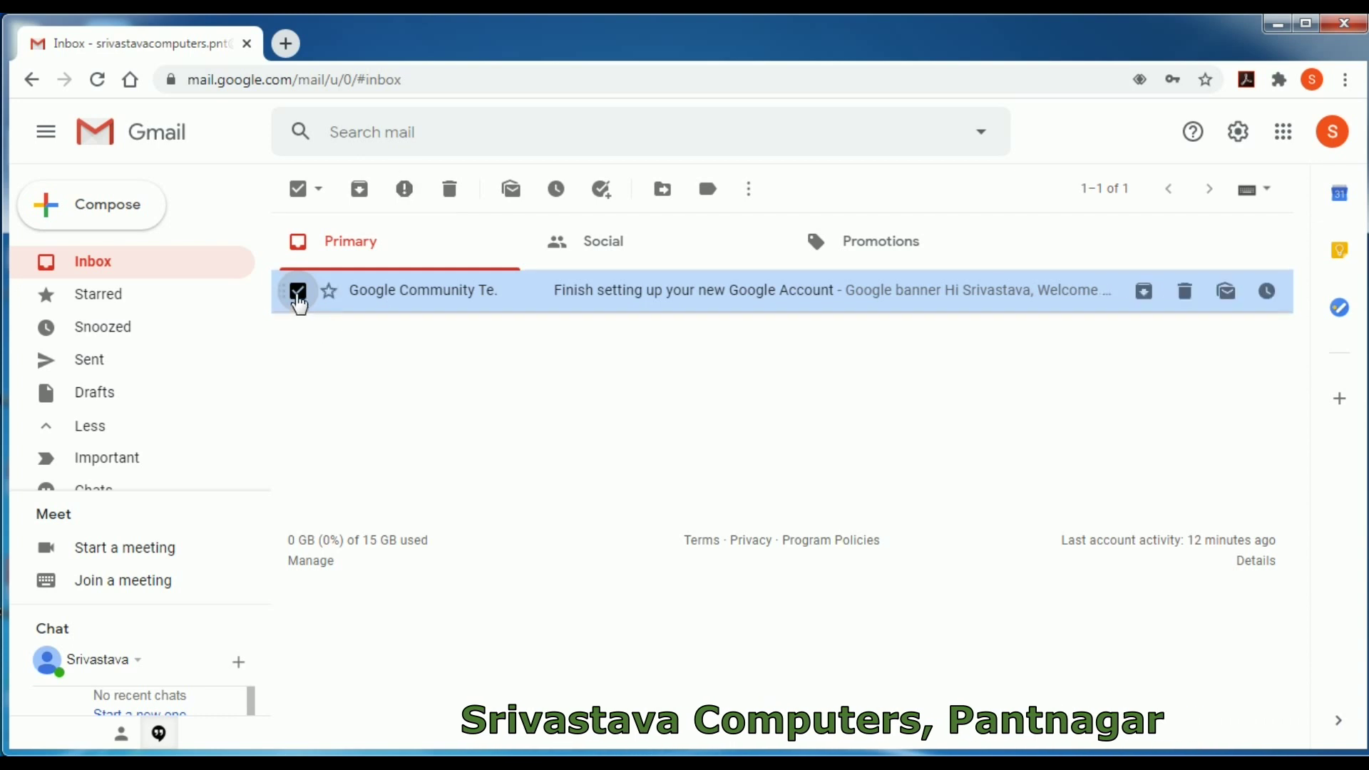
click(298, 292)
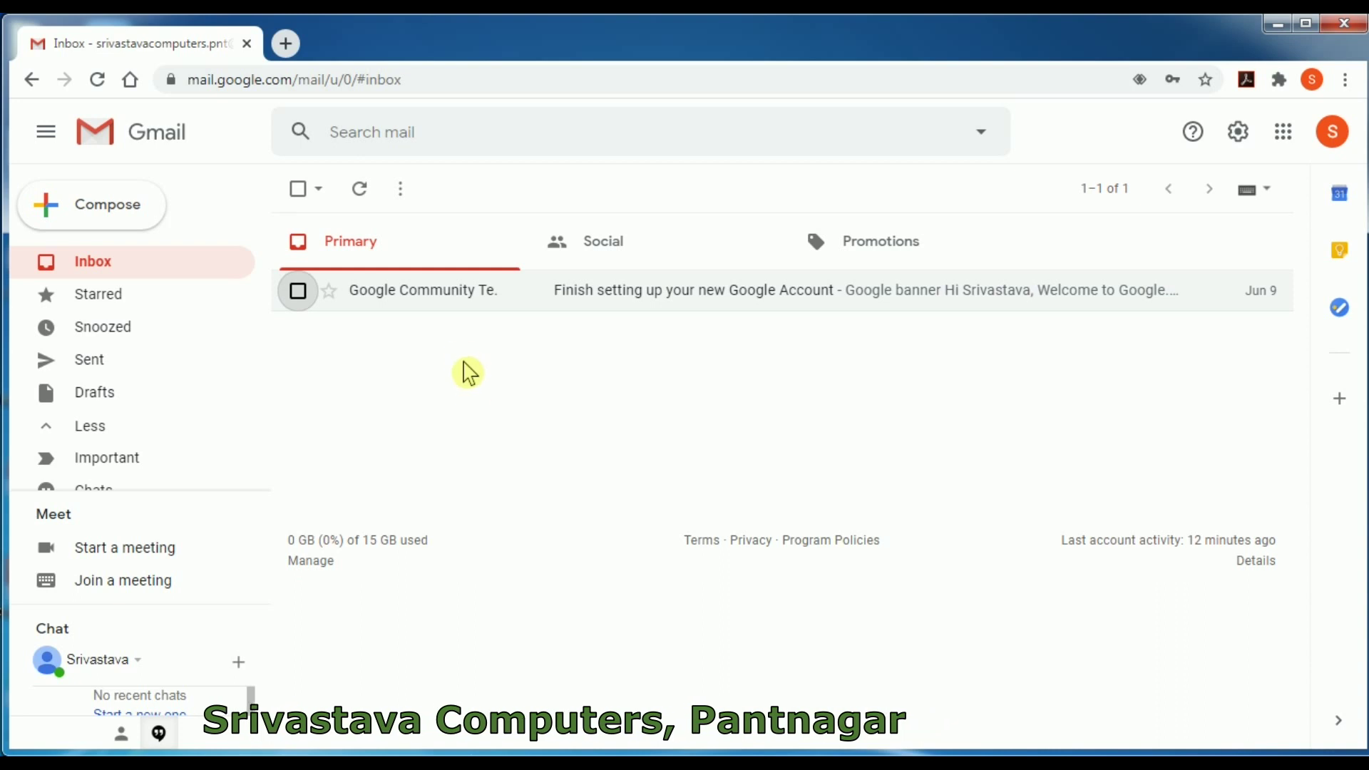
mouse_move(447, 304)
click(447, 300)
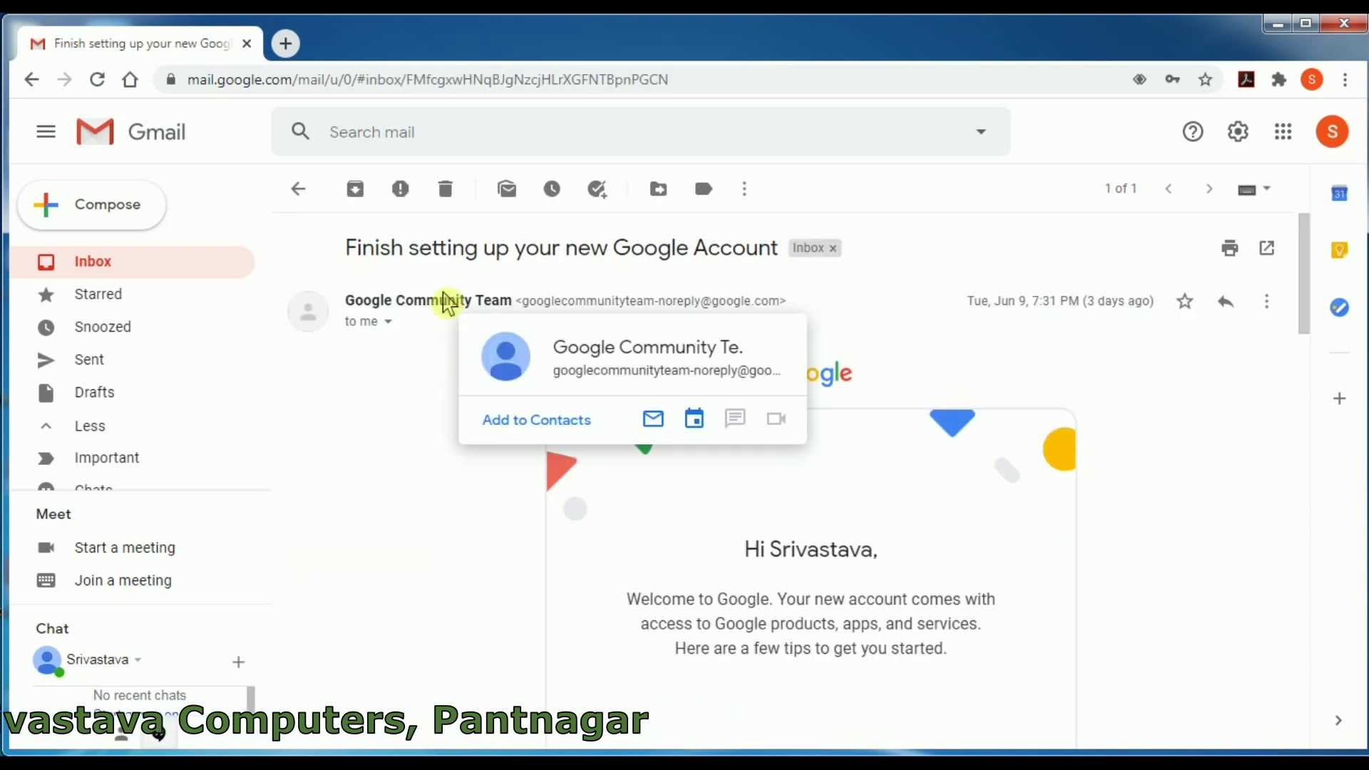
scroll(531, 573, down, 4)
scroll(537, 574, up, 4)
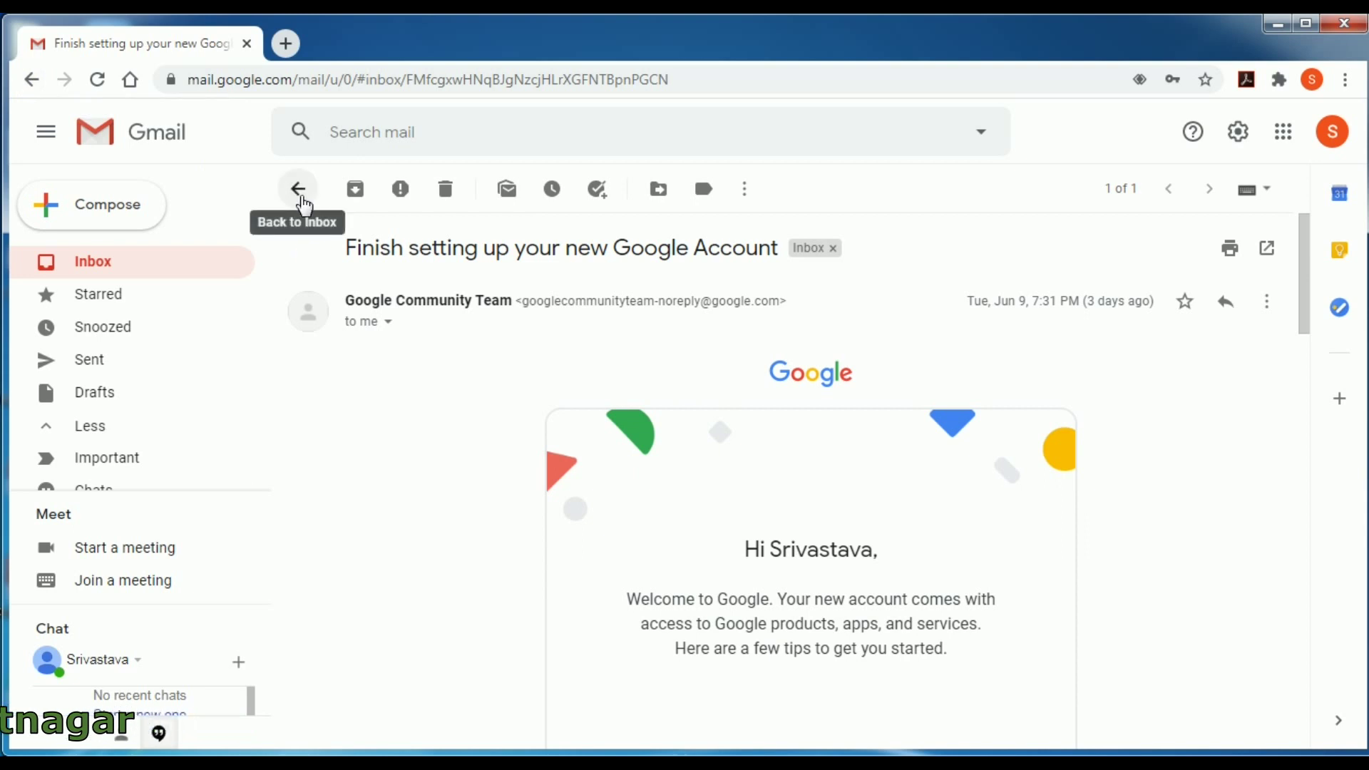
click(300, 190)
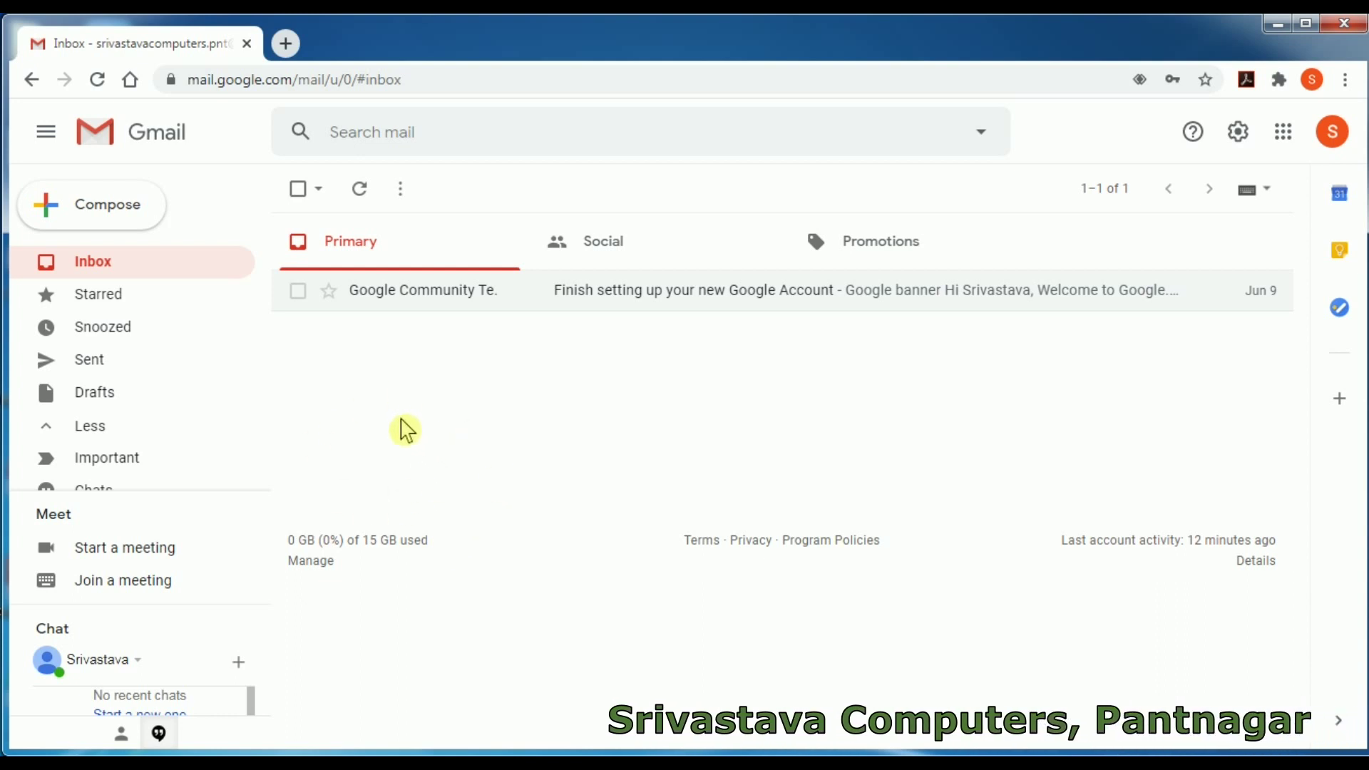
- Start a new message addressed to the main recipient's gmail.com address
click(127, 222)
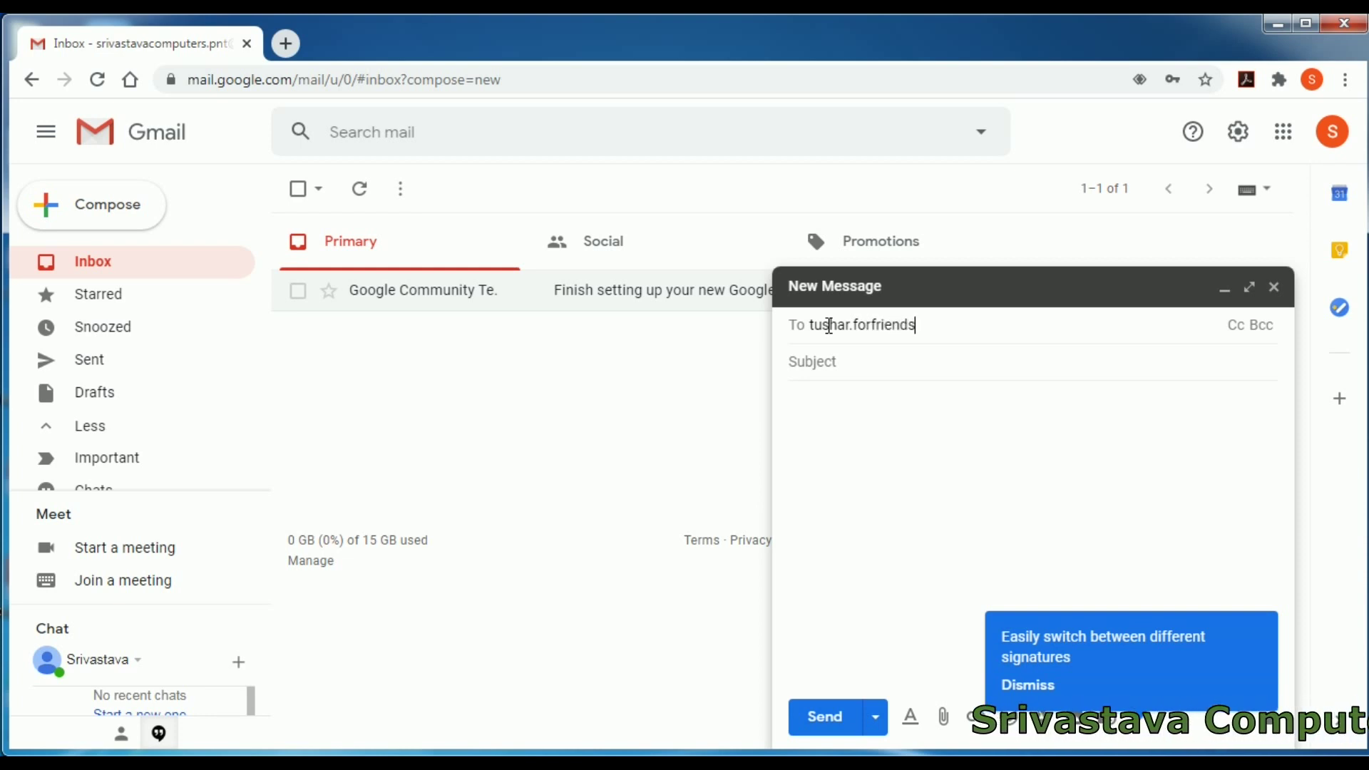
text(g)
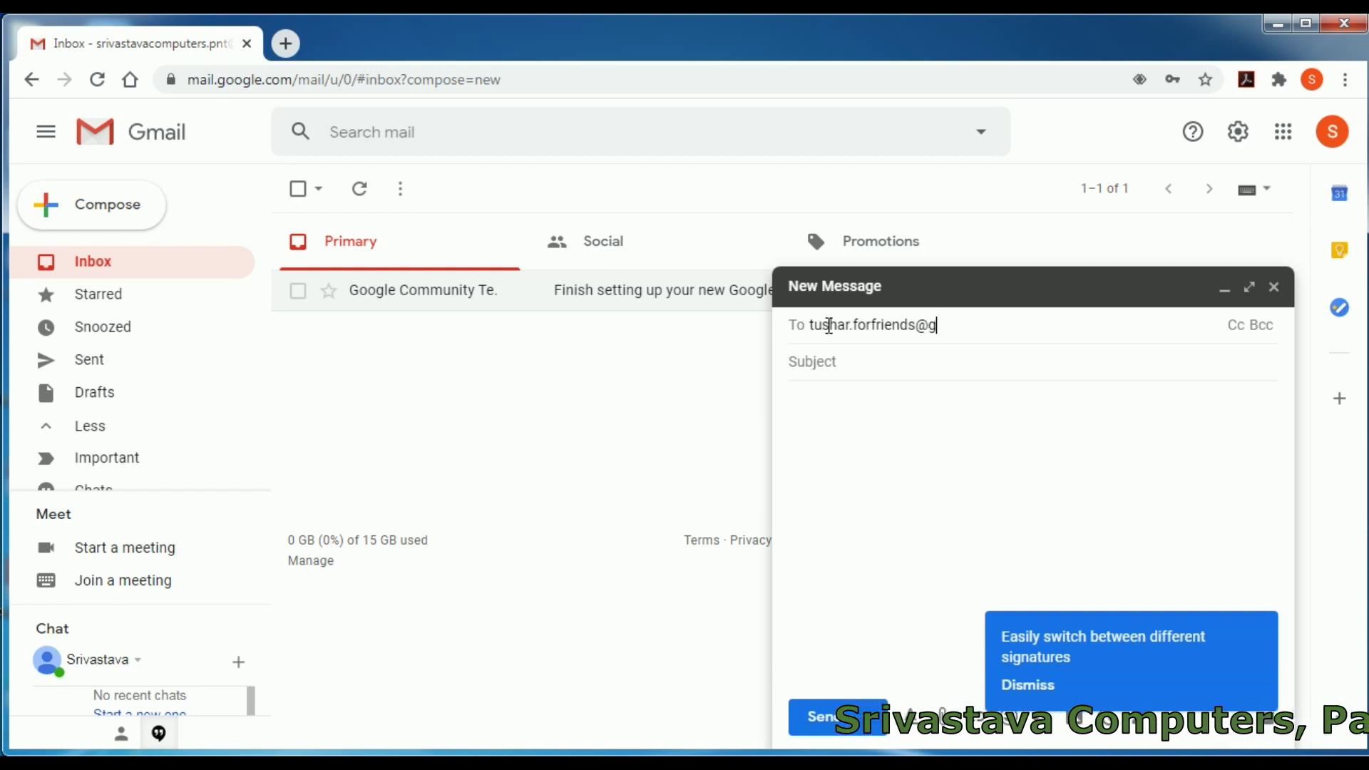
text(mail)
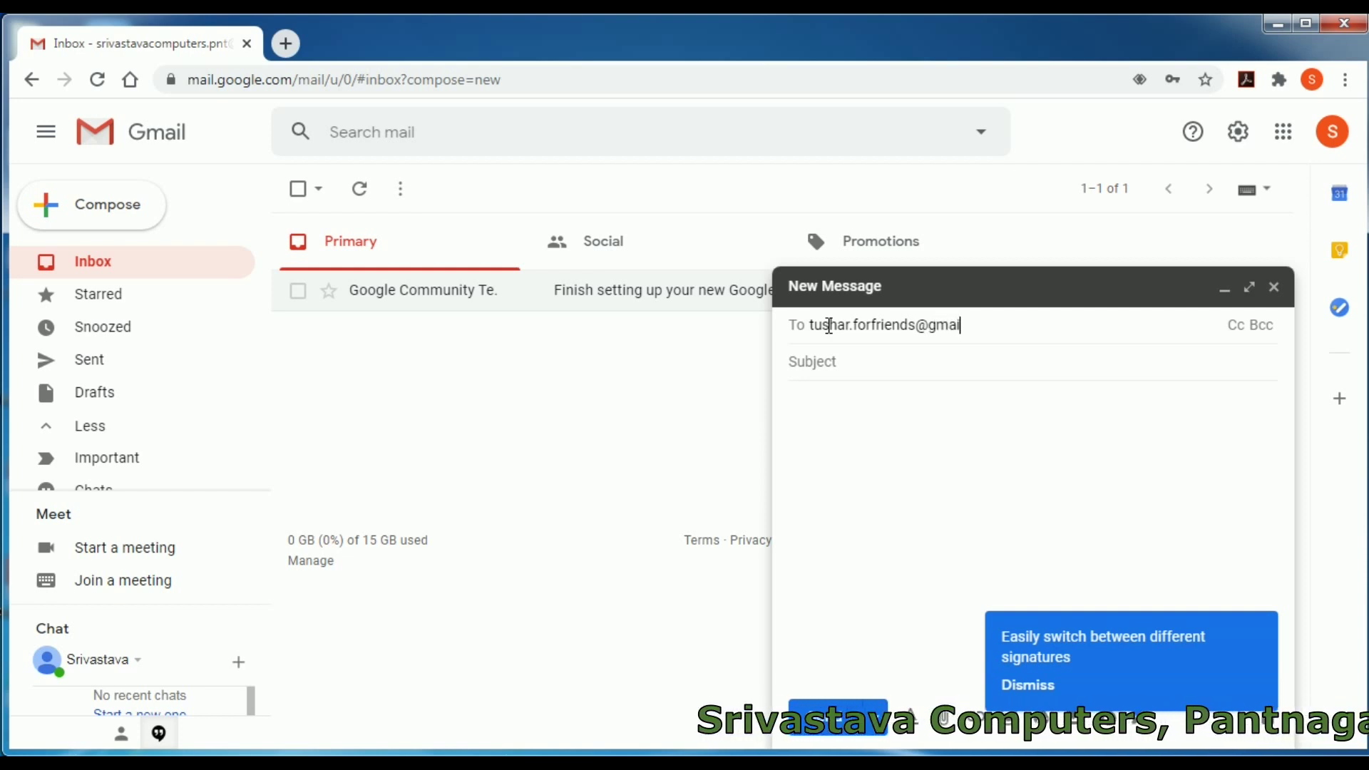
text(.com)
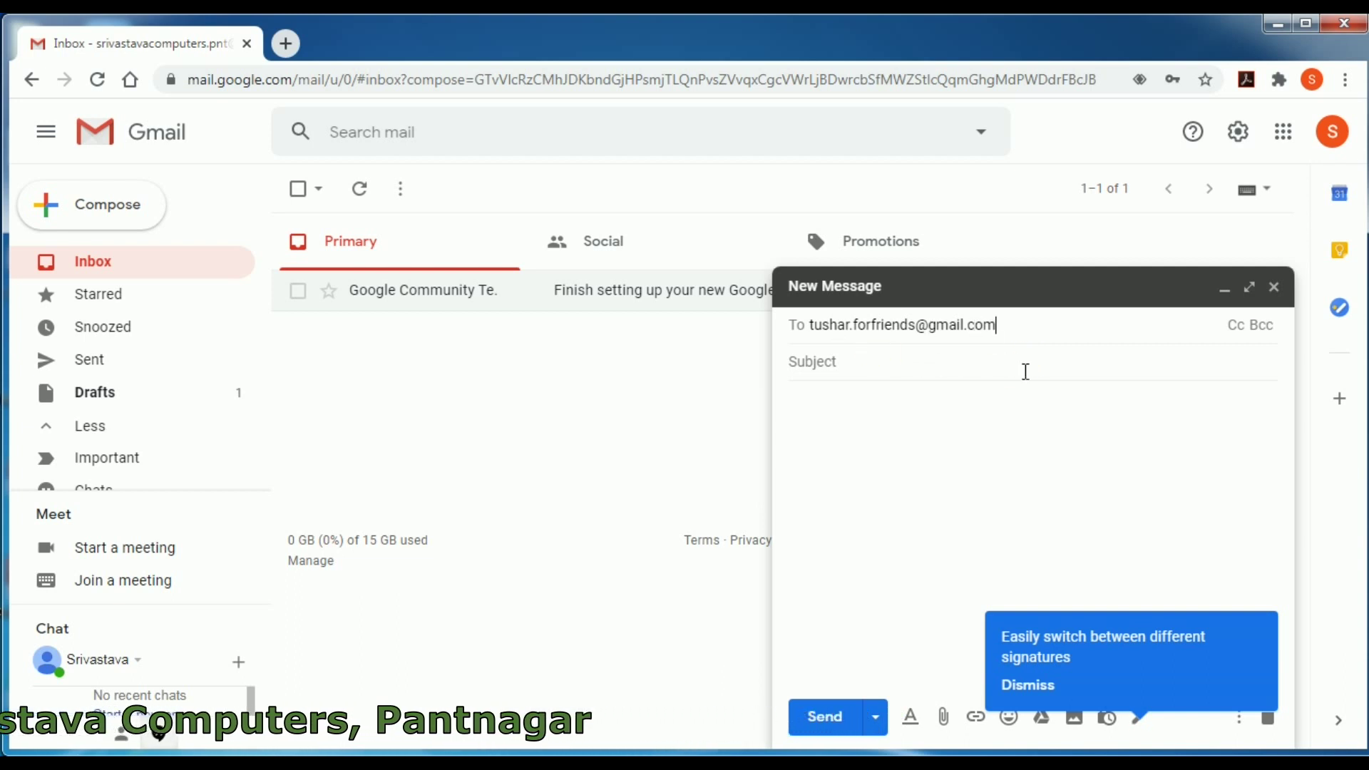
- Add the Cc recipient's Gmail address, fixing the stray dot to @, and show the Bcc line
click(1241, 333)
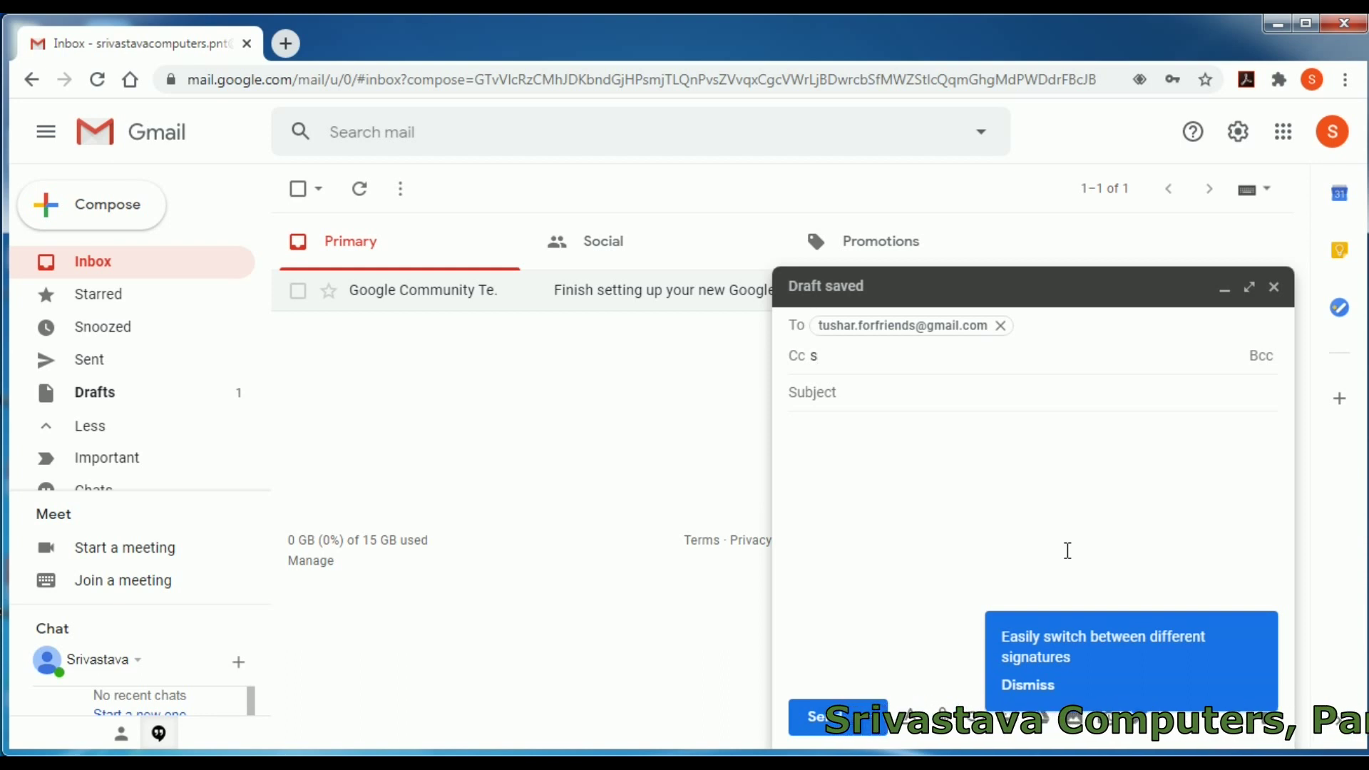
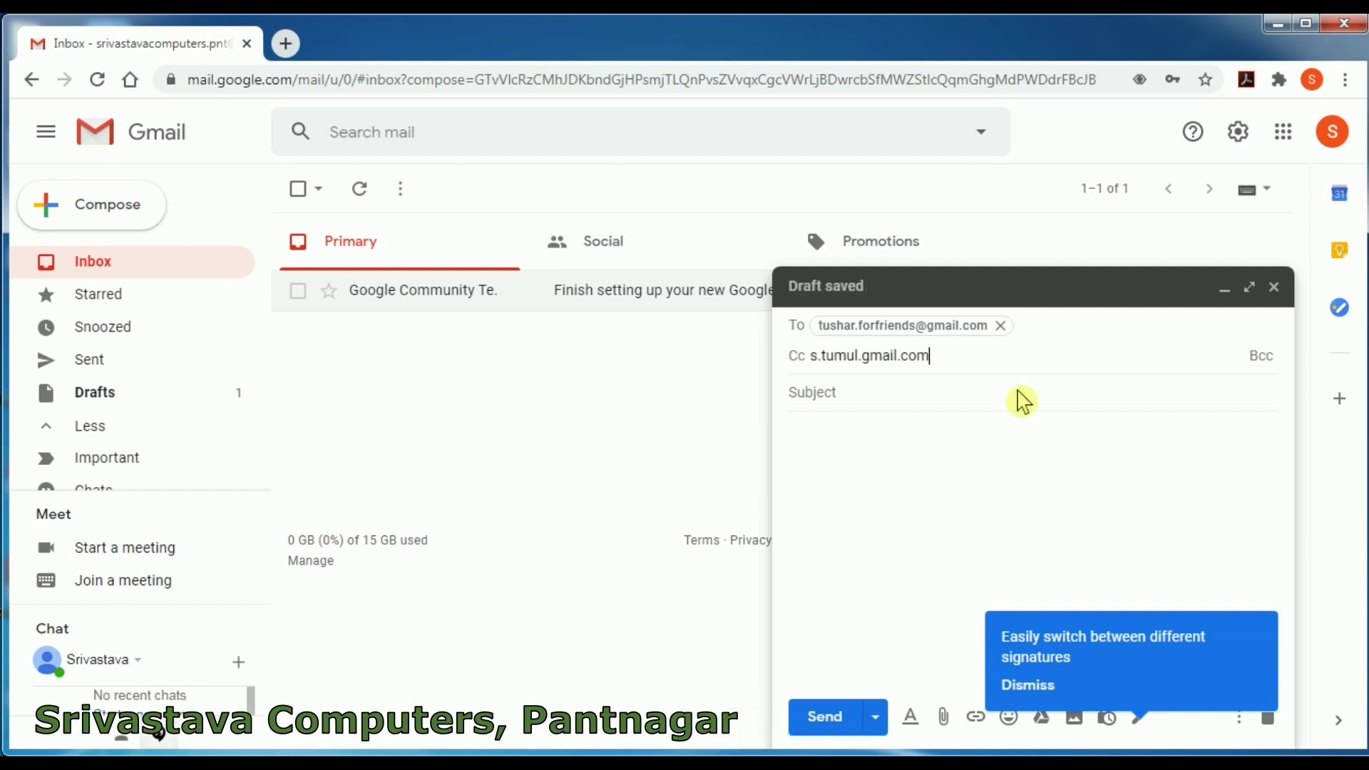
click(862, 356)
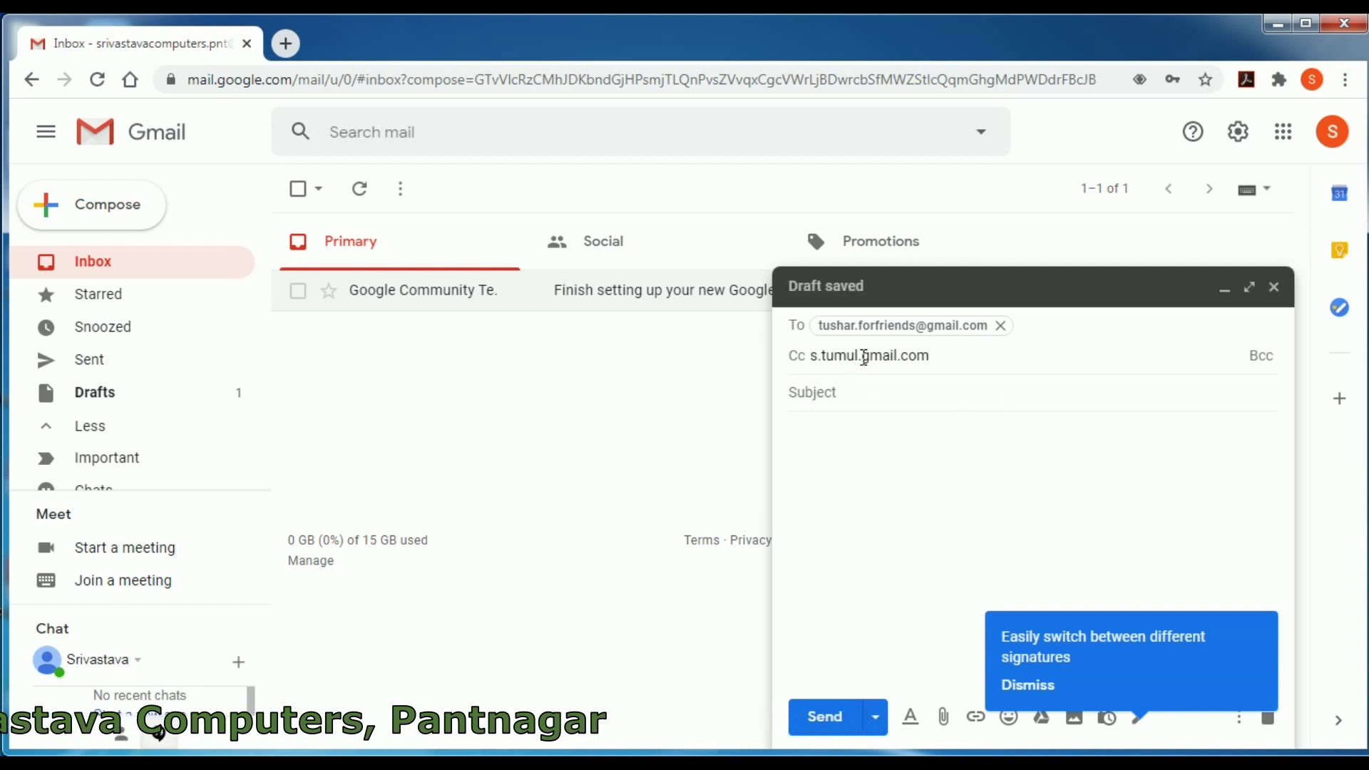
key(BackSpace)
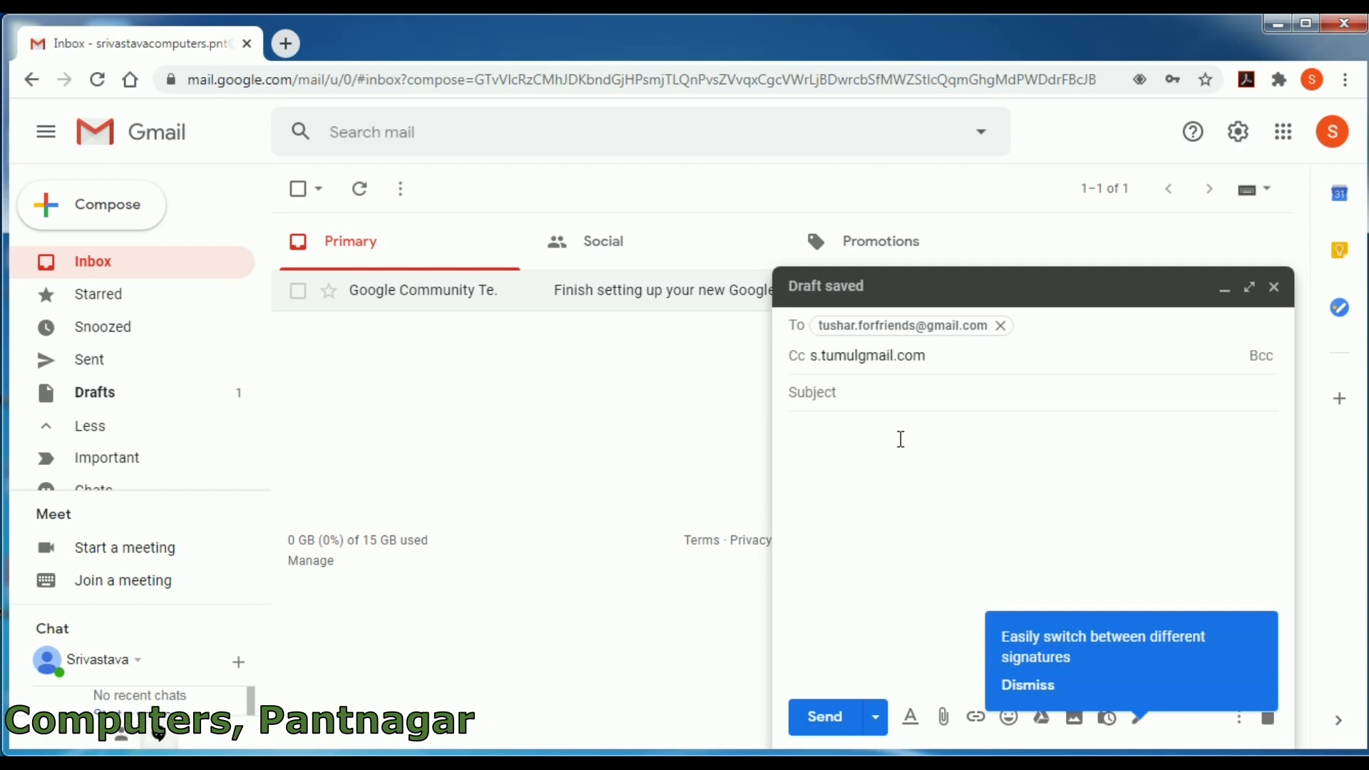
text(@)
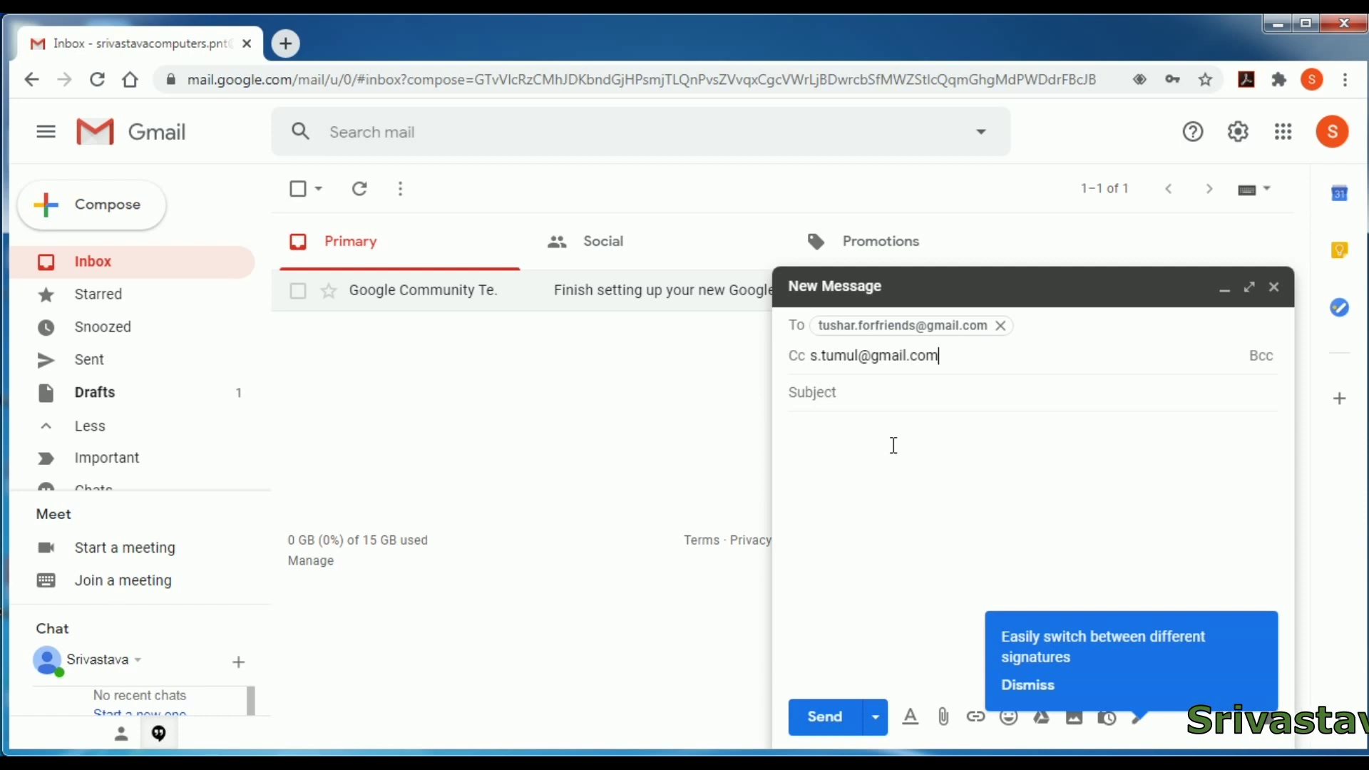
click(1261, 357)
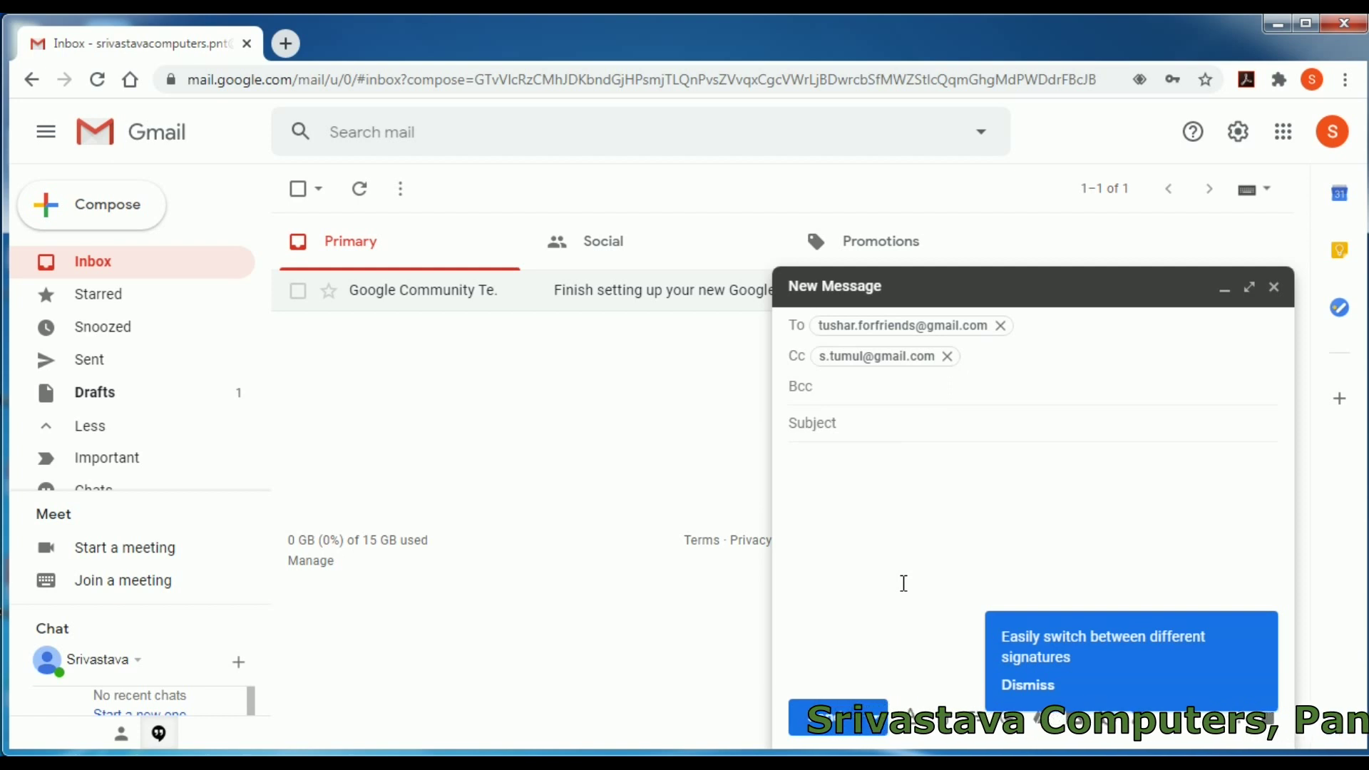
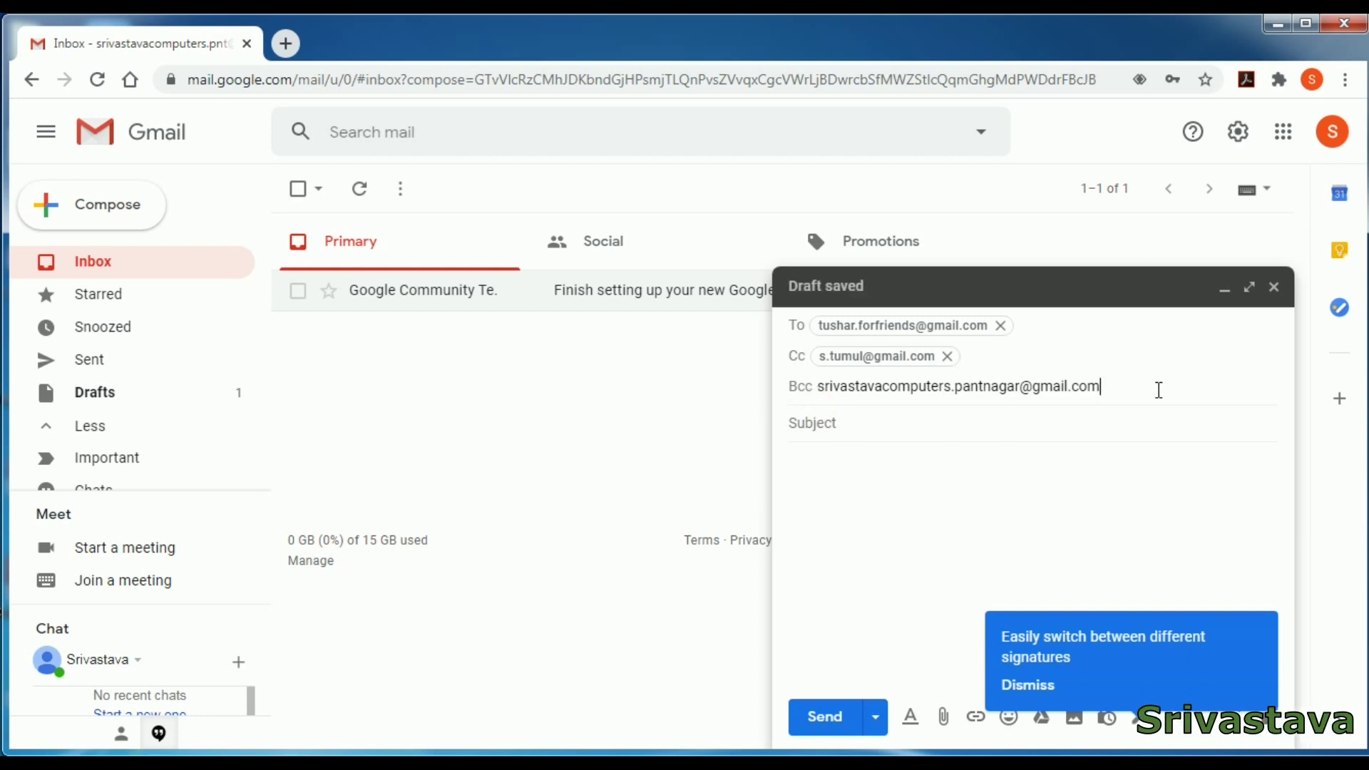
- Review the recipients, enter the subject 'just to say hello', and begin the body with 'hello all'
click(989, 424)
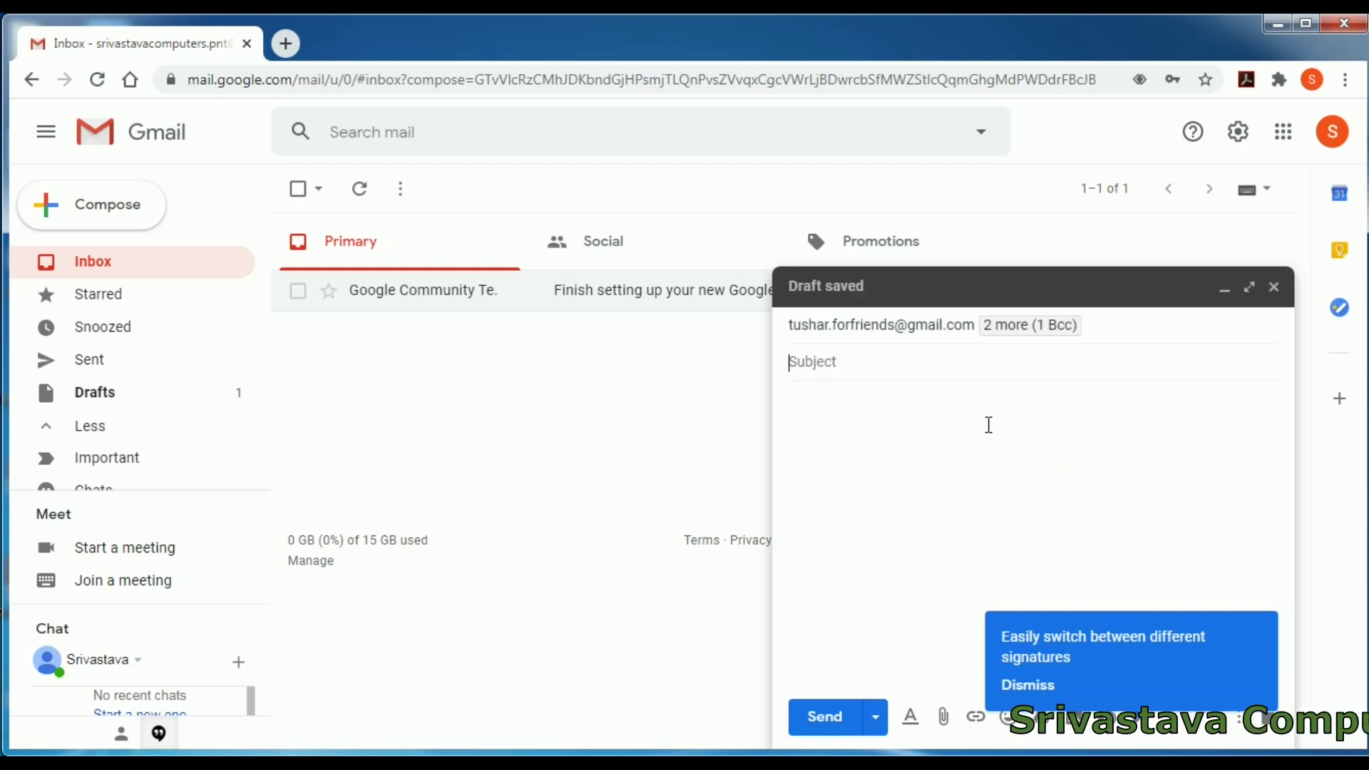
click(1114, 328)
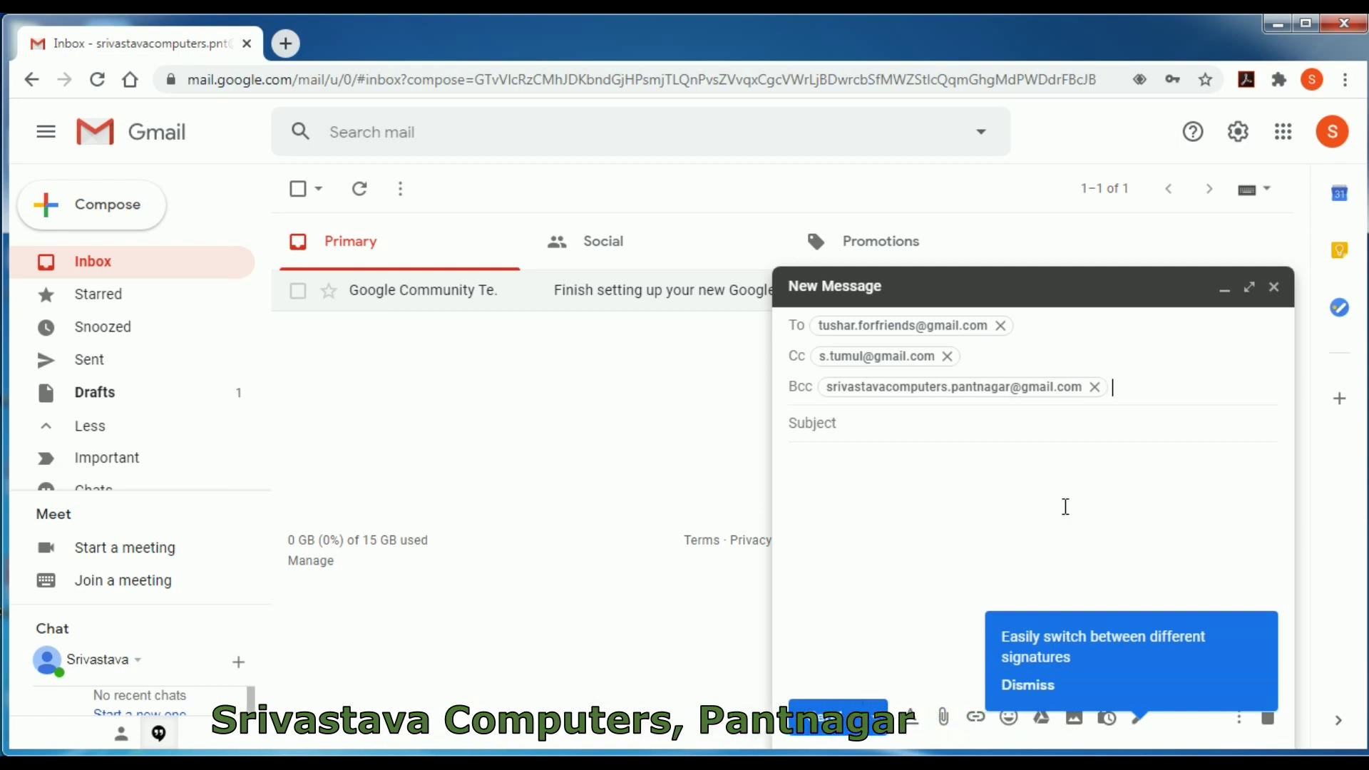
click(942, 422)
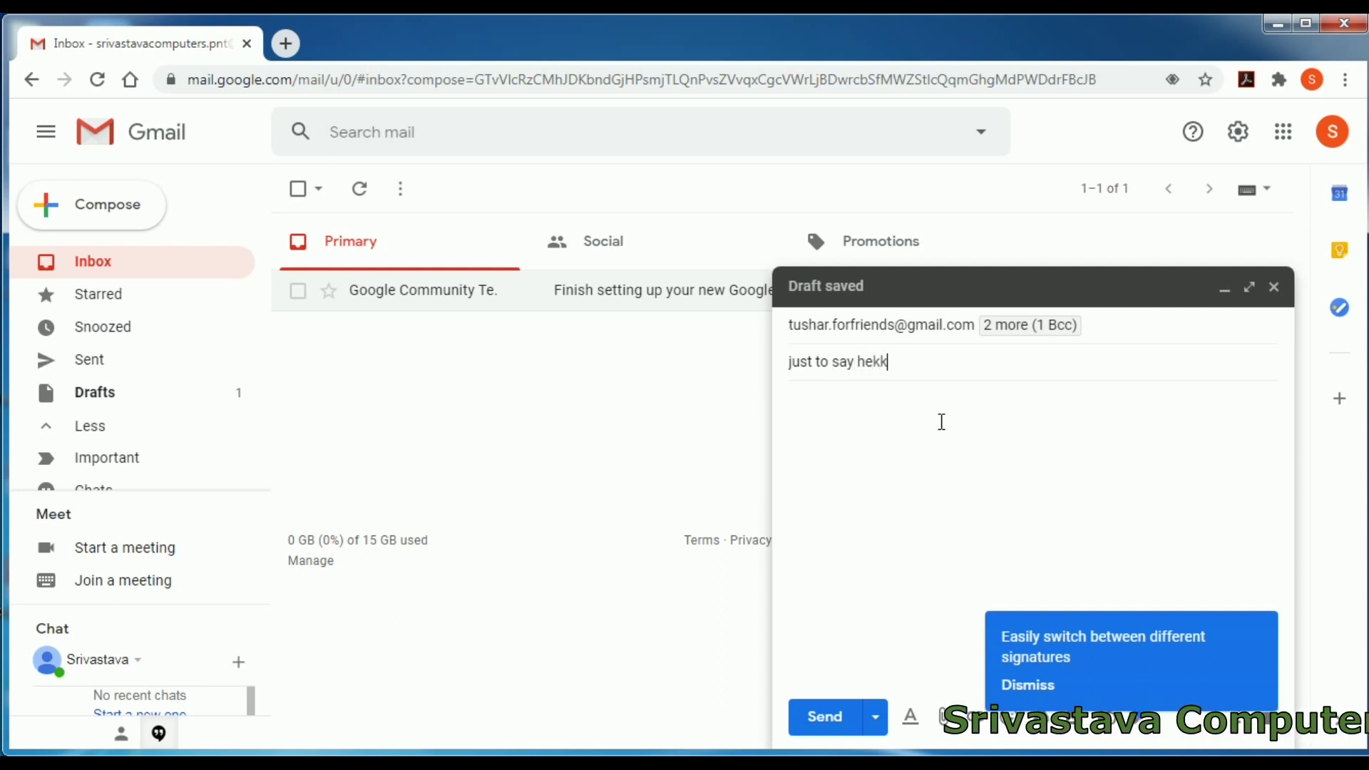
key(BackSpace)
key(BackSpace)
text(llo)
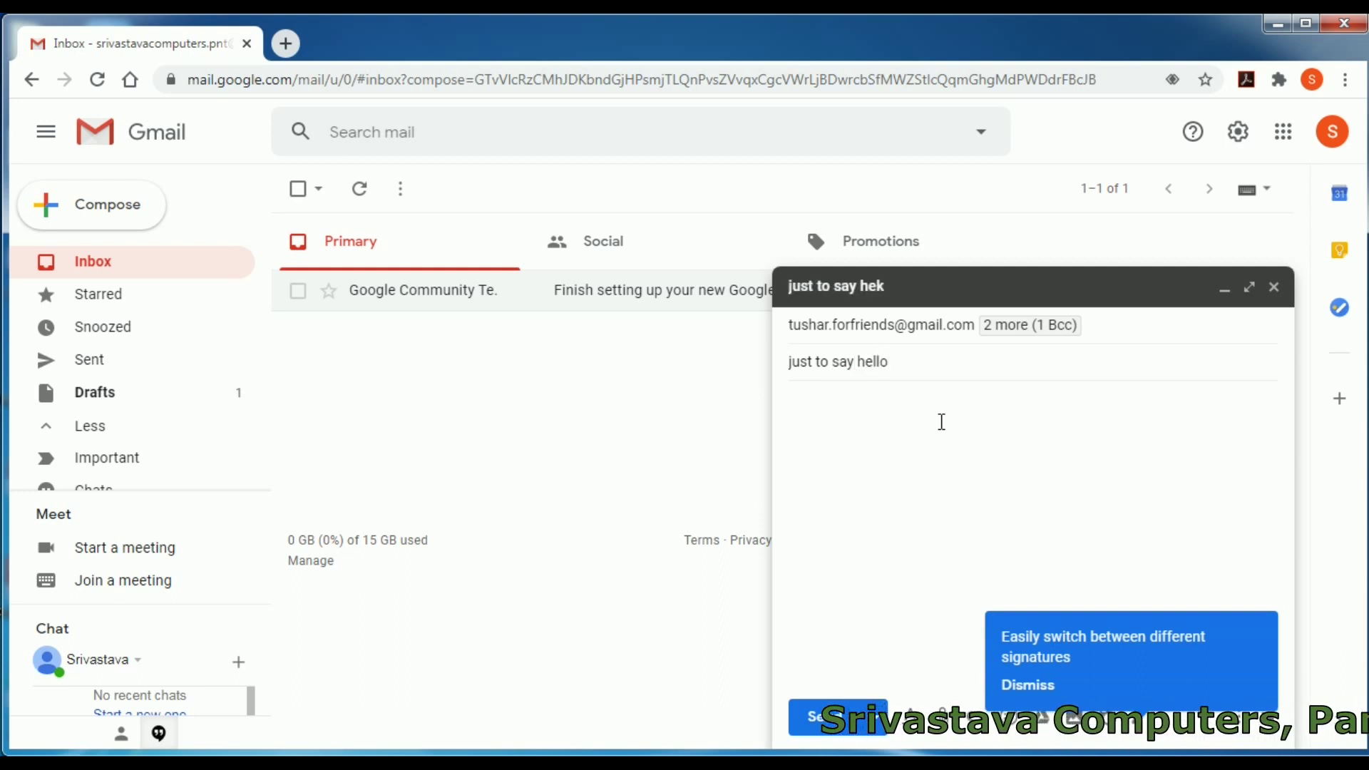
click(917, 471)
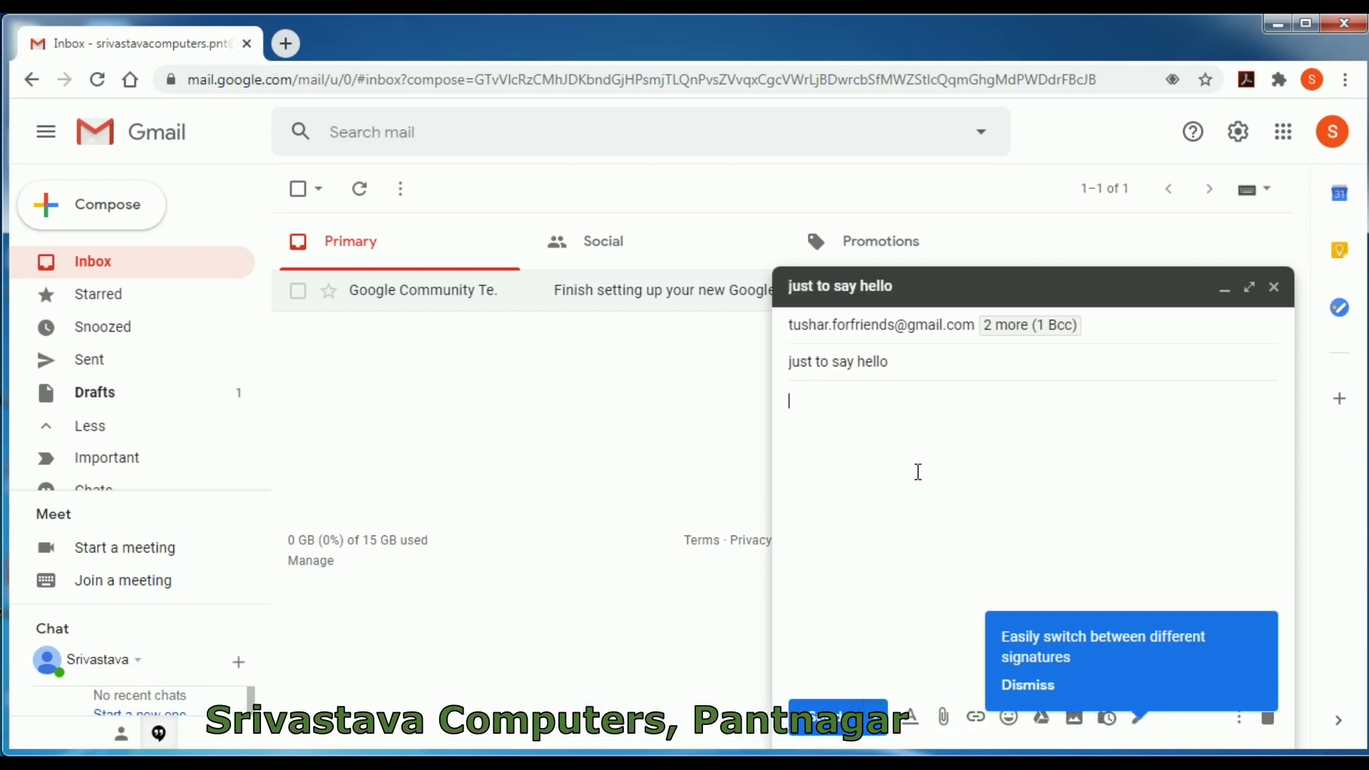
text(hello a)
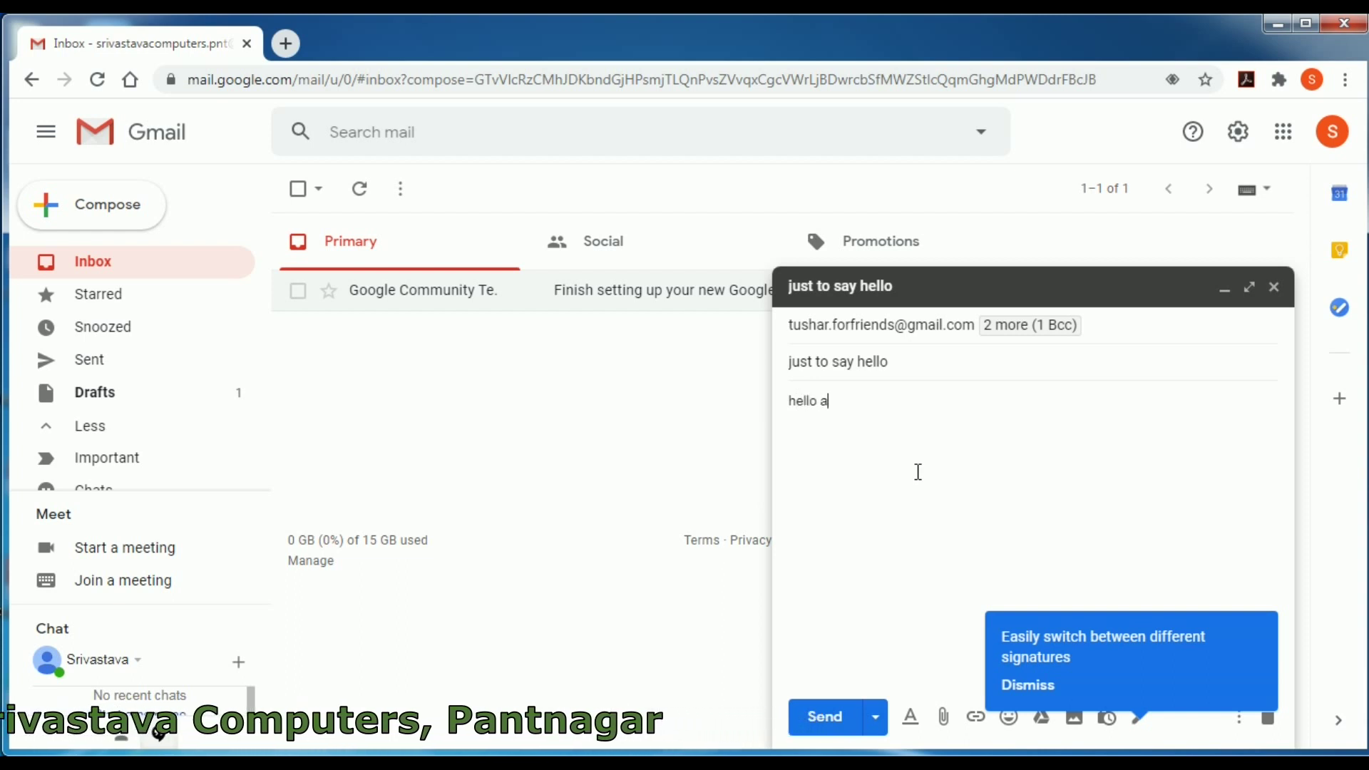
text(ll)
- Add the body line 'This is inform you that this is my new mail id.' and a parenthesised business-name sign-off
key(Return)
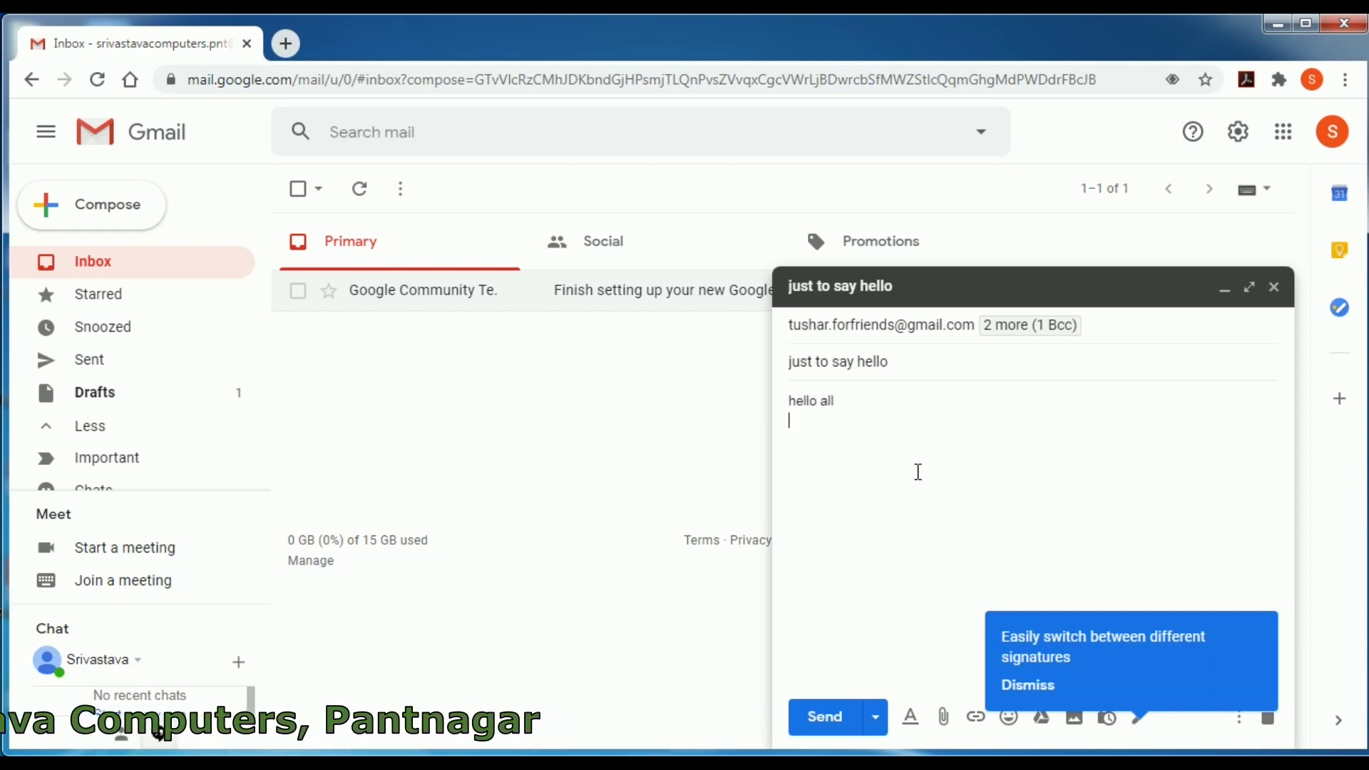
text(This is inform you)
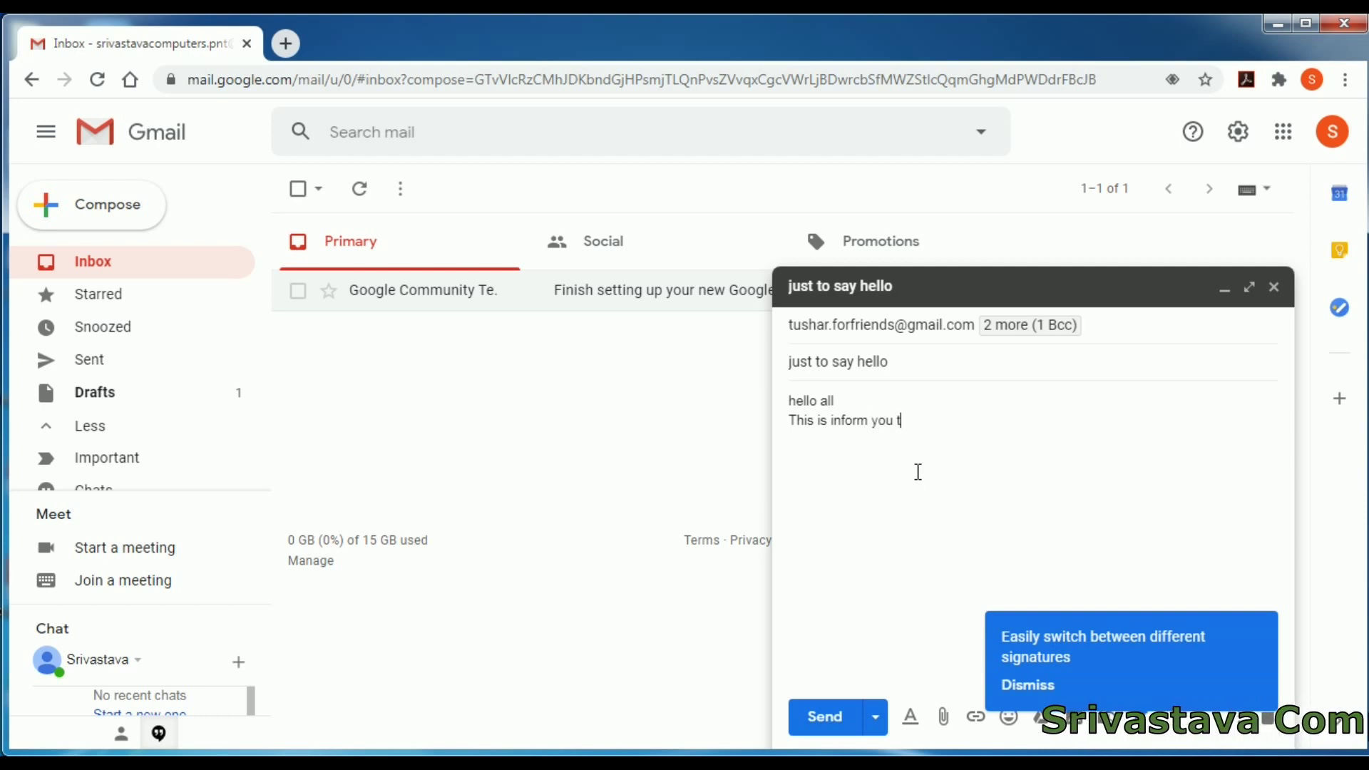
text(this is )
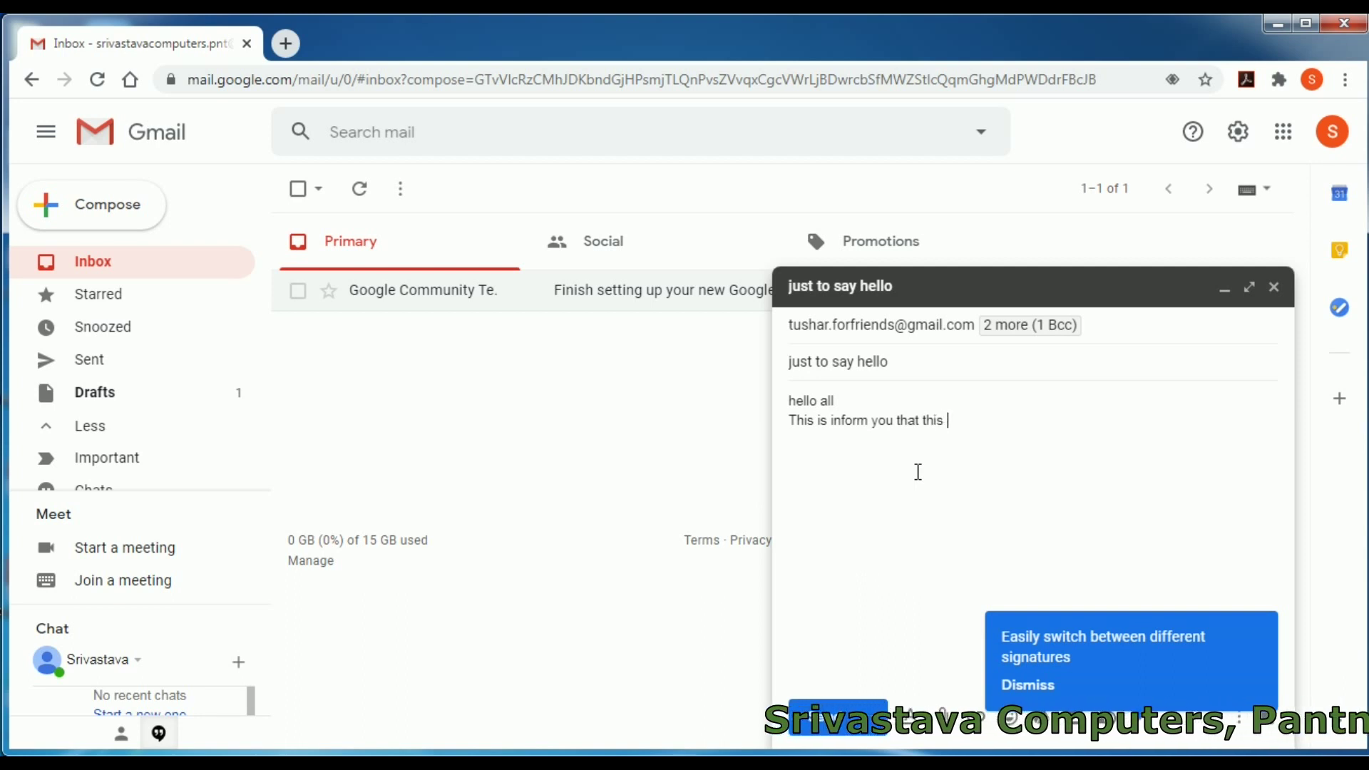
text(is my)
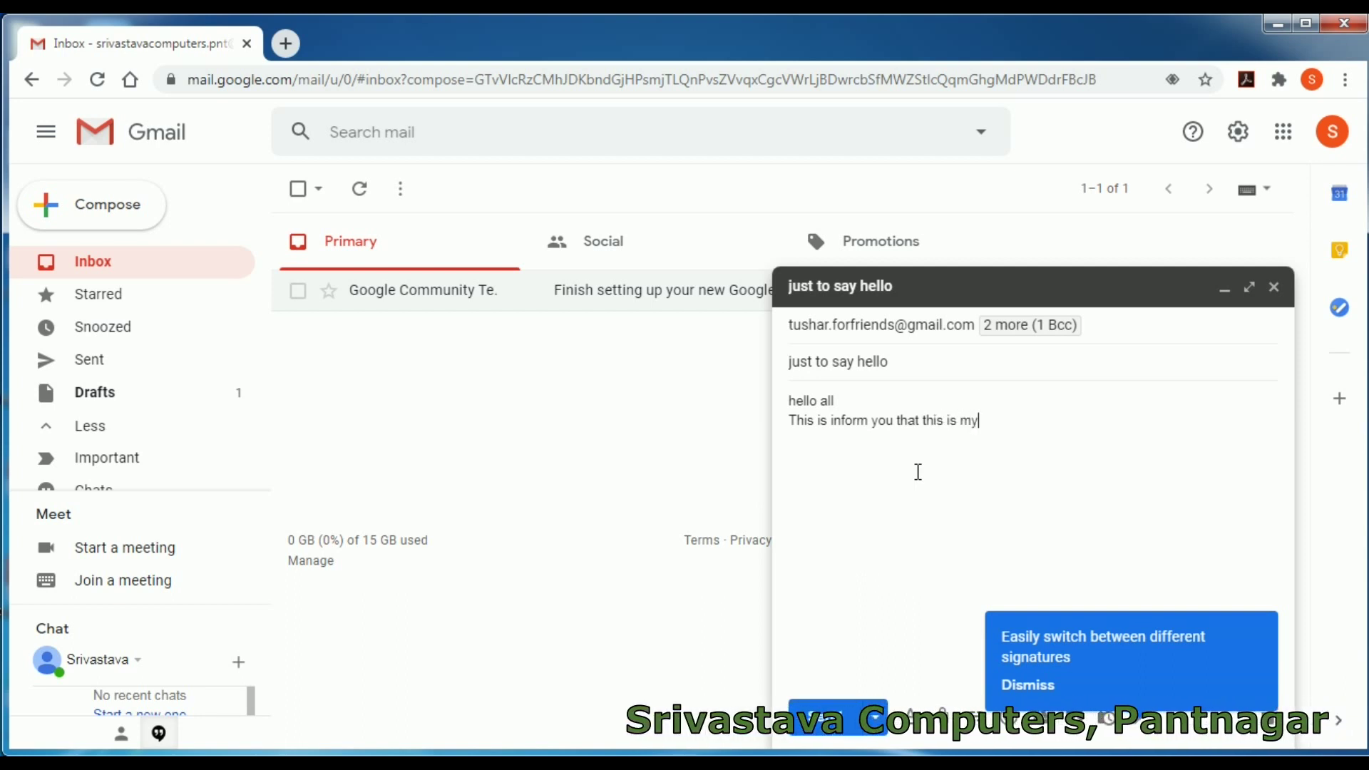
text( new ma)
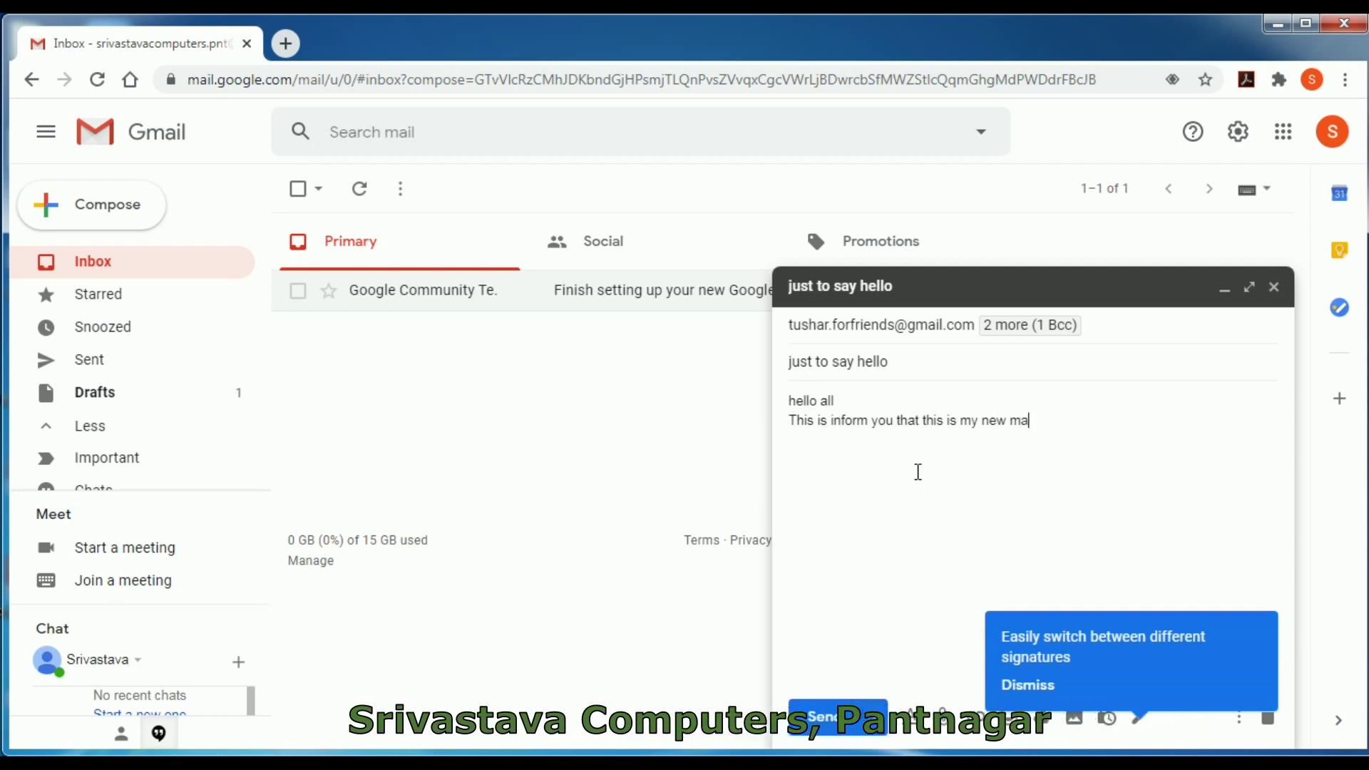
text(il id)
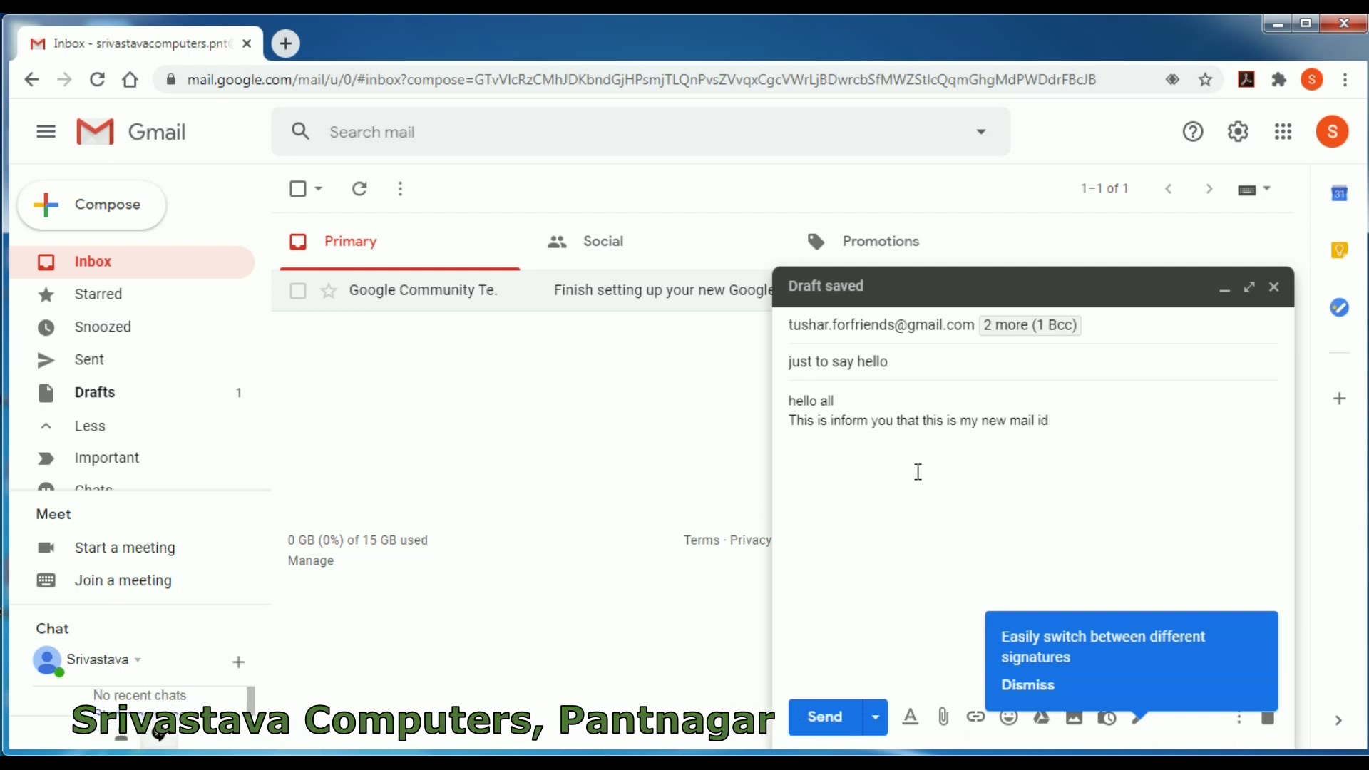
text(.)
key(Return)
key(Return)
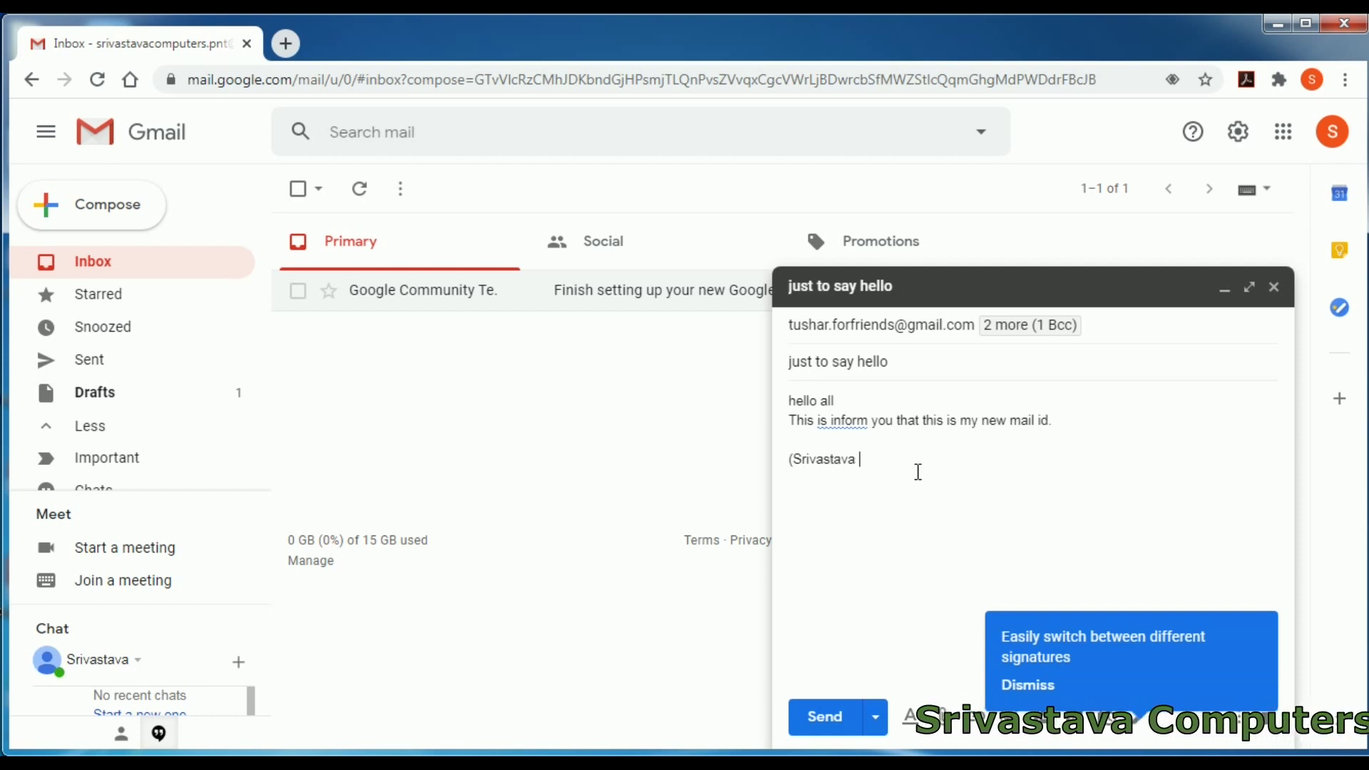
text(Co)
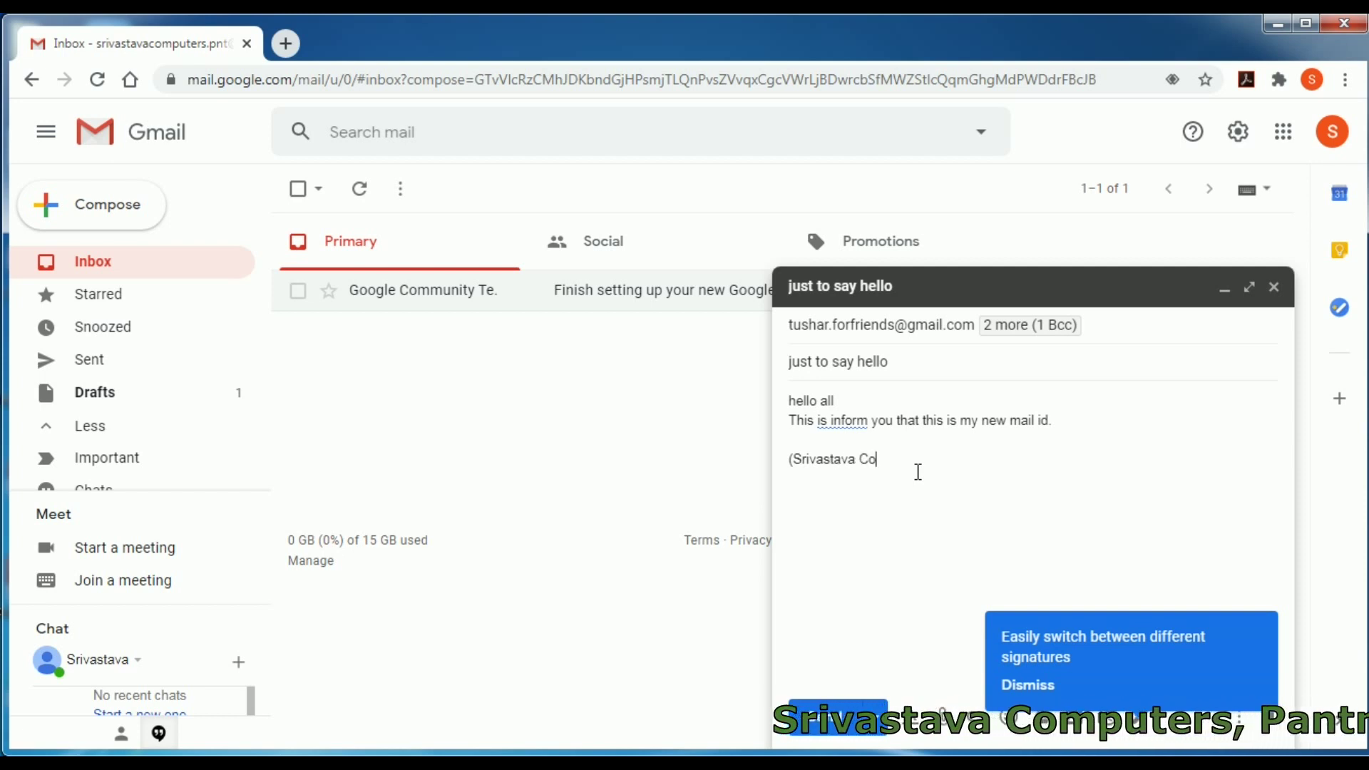
text(mpu)
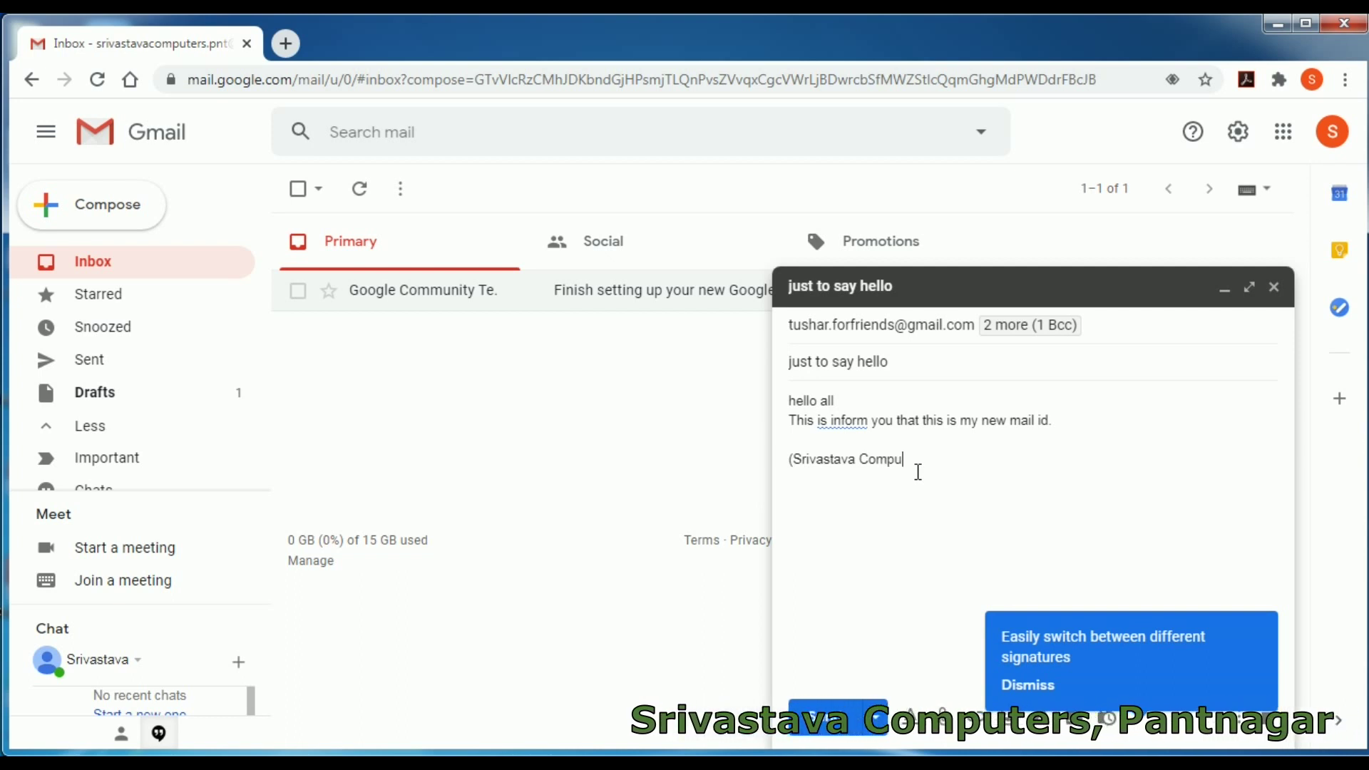
text(ters))
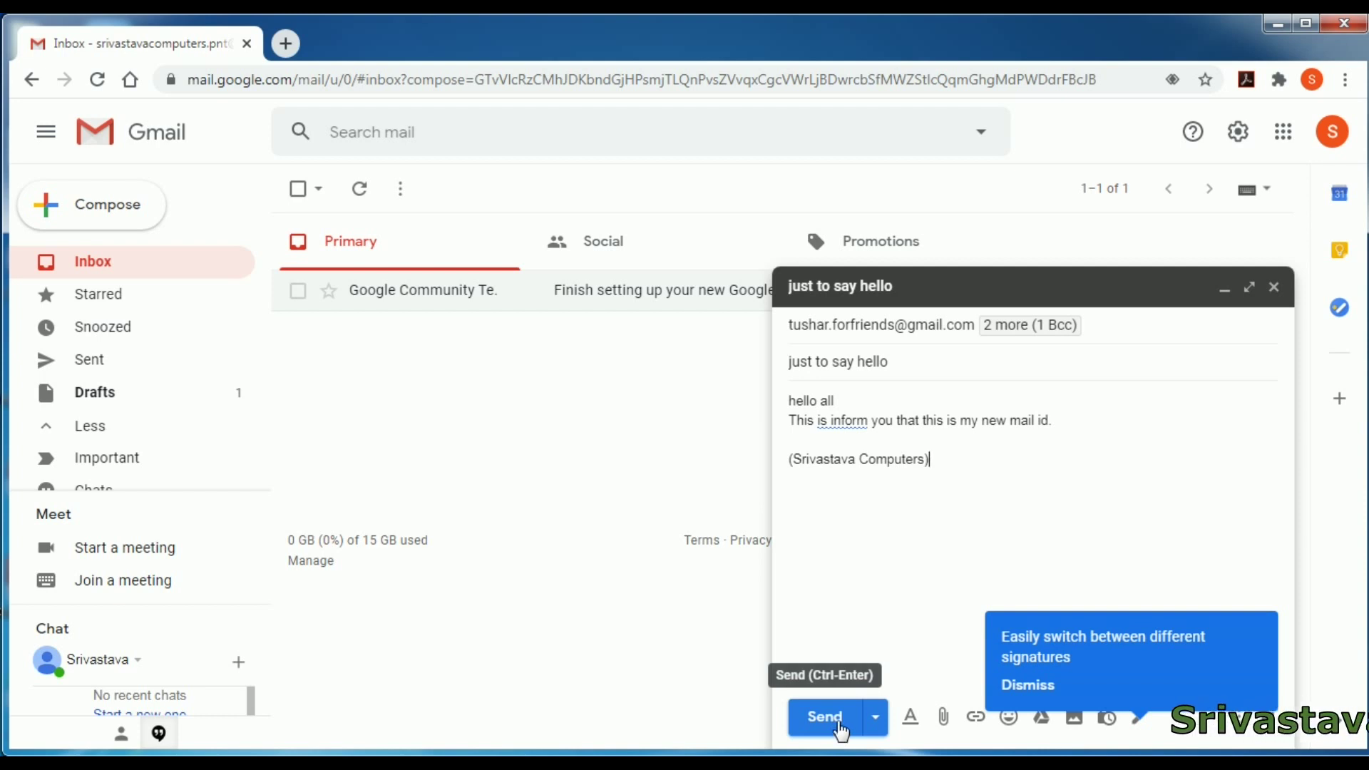
click(876, 717)
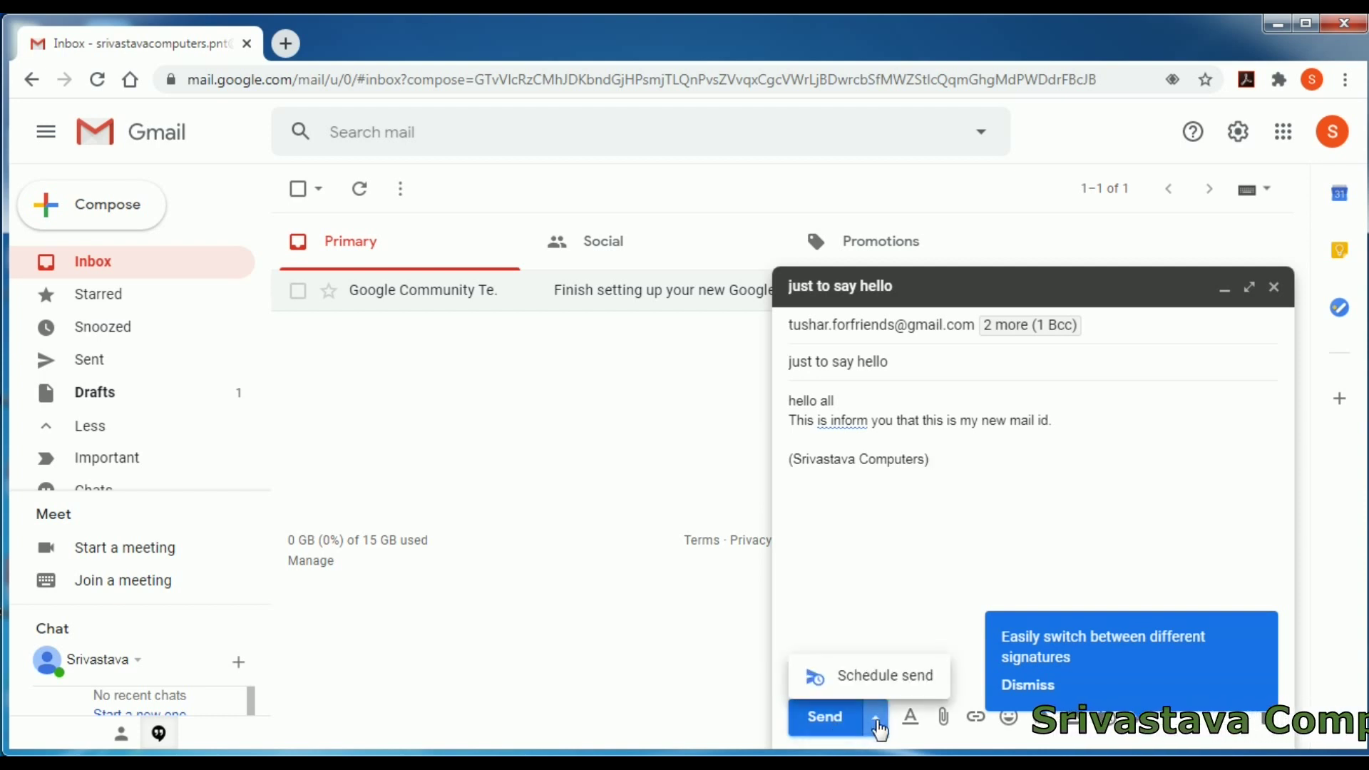
- Send the 'just to say hello' email and close the 'Message sent' notice
click(835, 727)
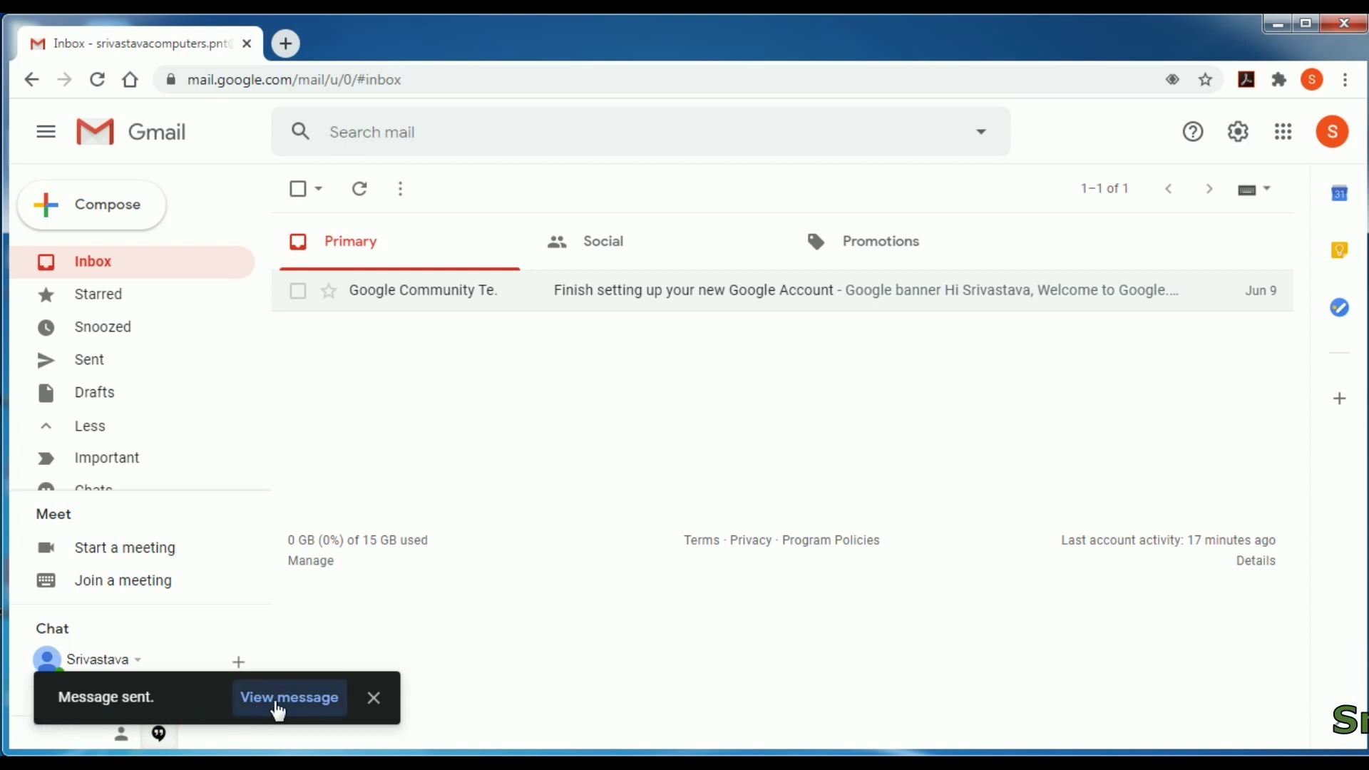
click(374, 699)
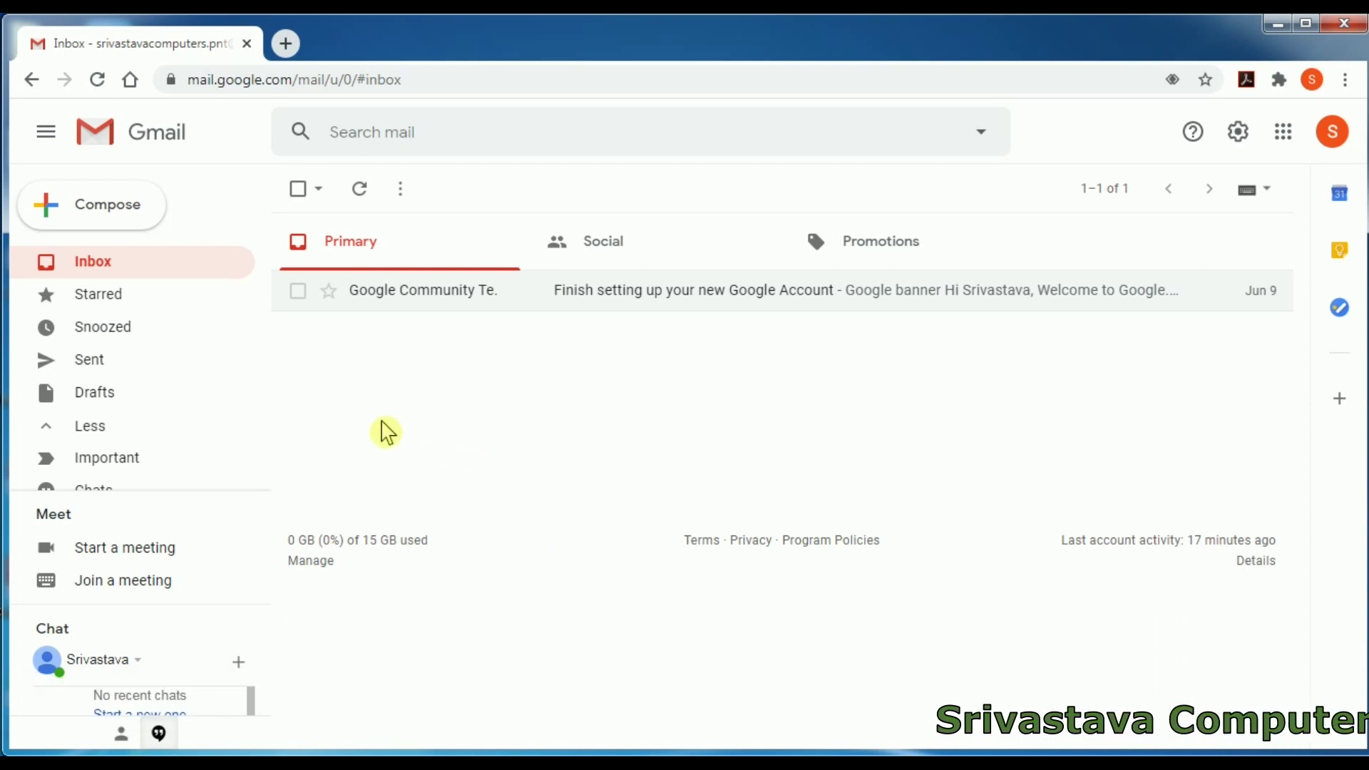
click(100, 217)
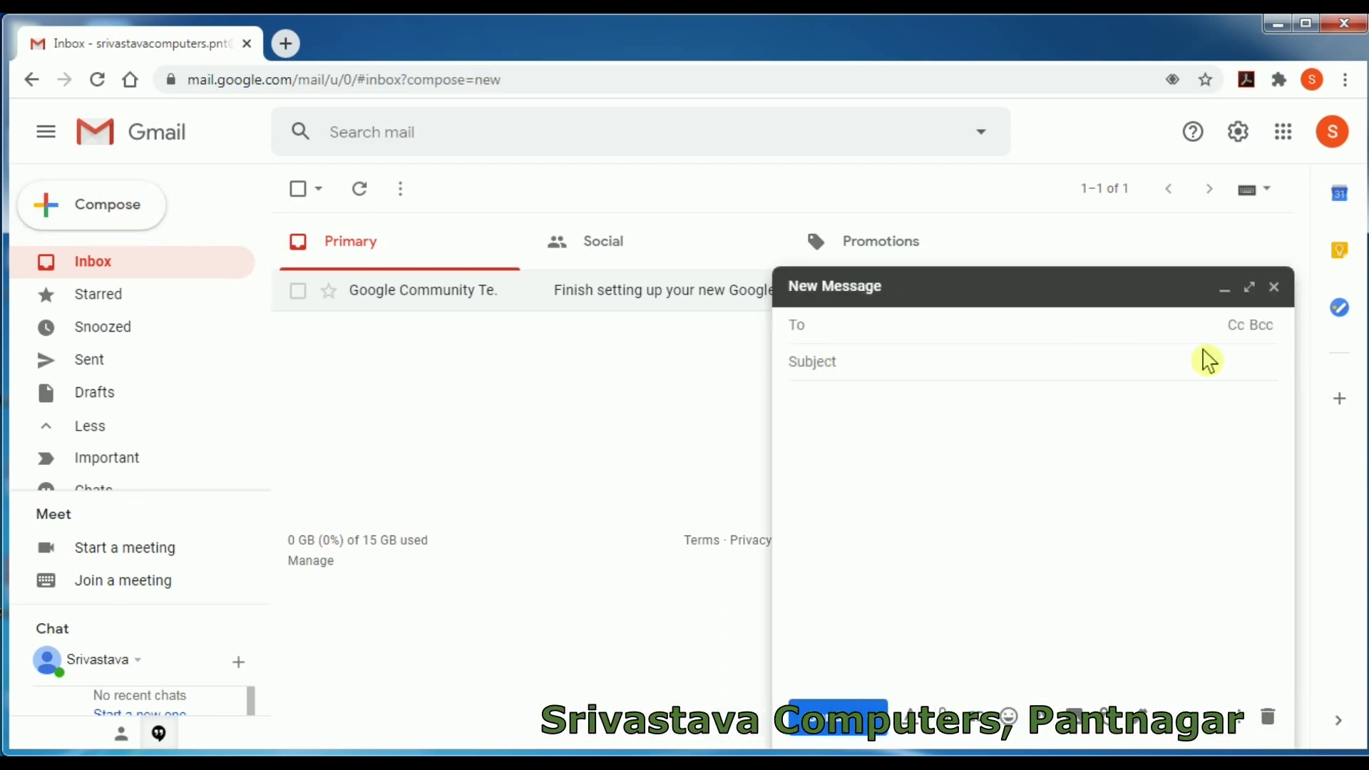
click(1238, 328)
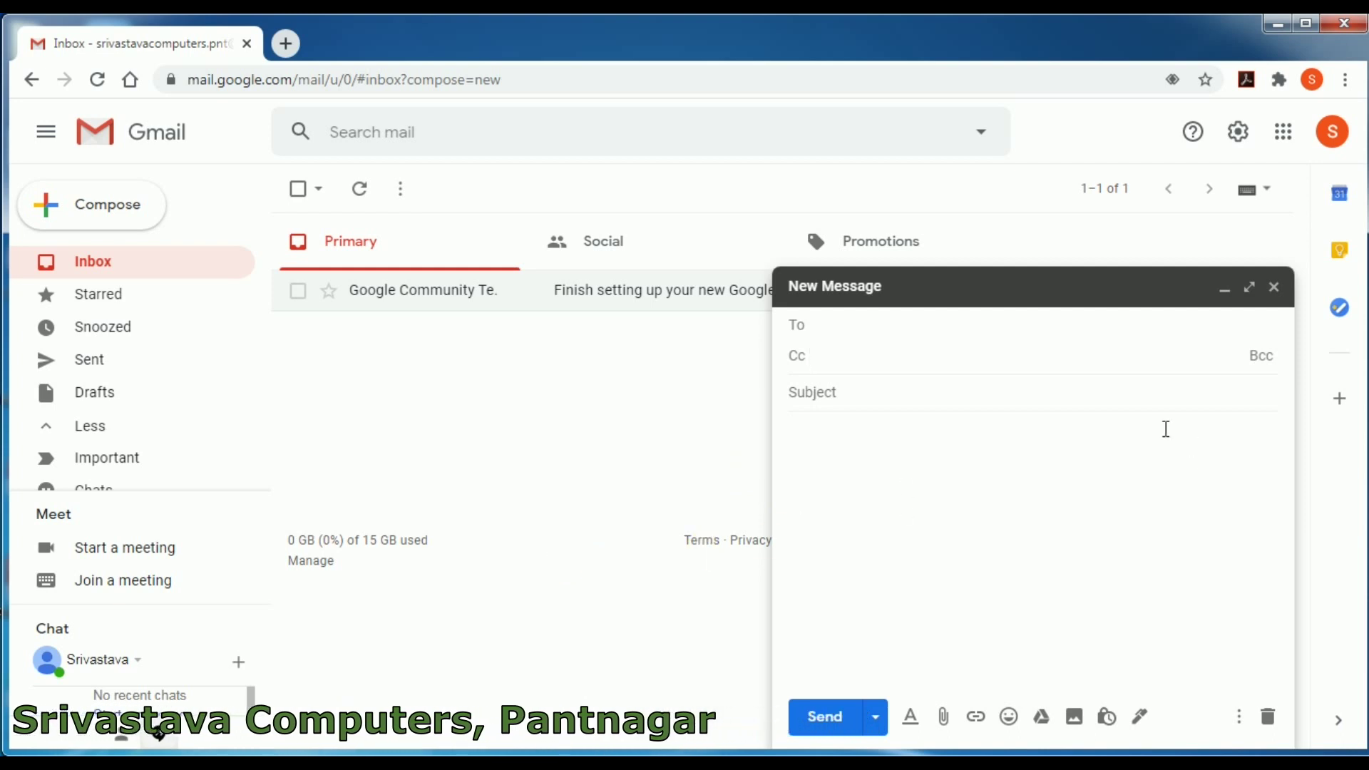
click(1262, 356)
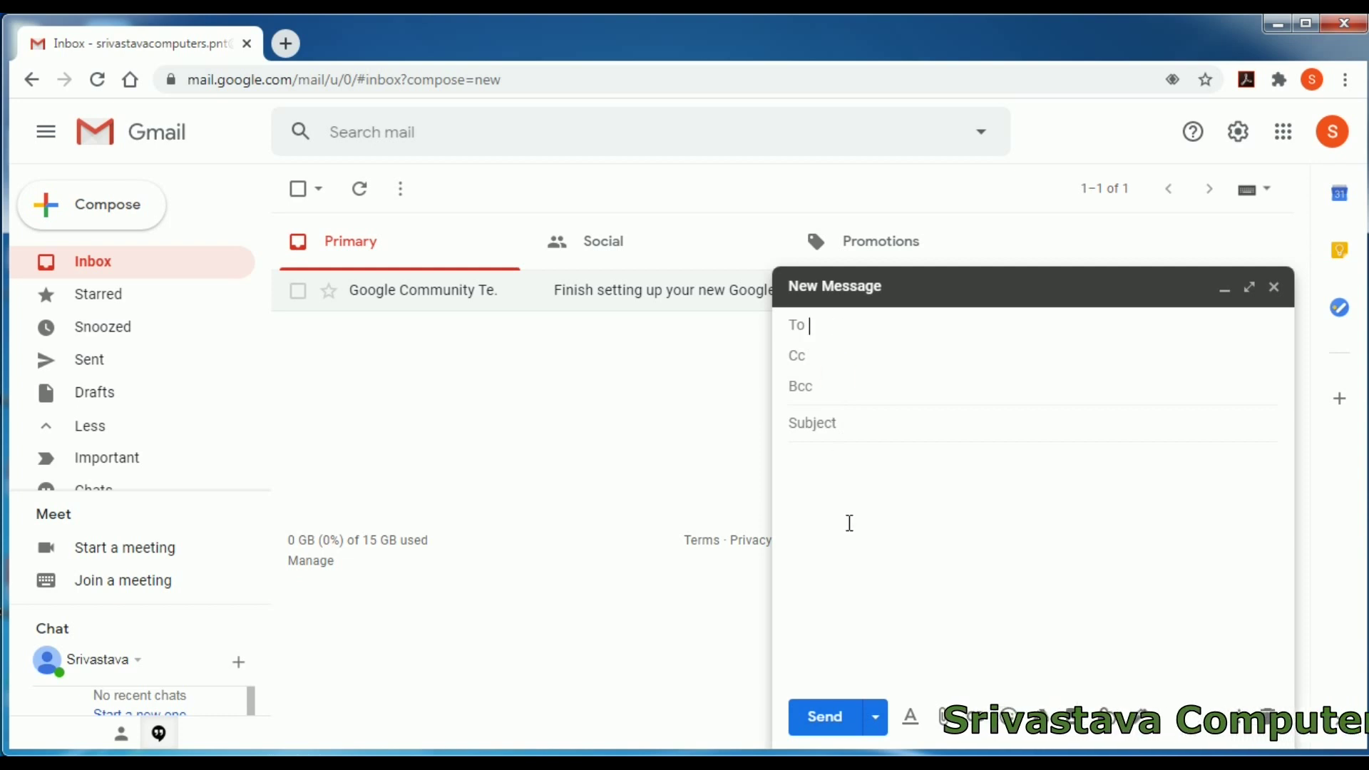
click(1274, 287)
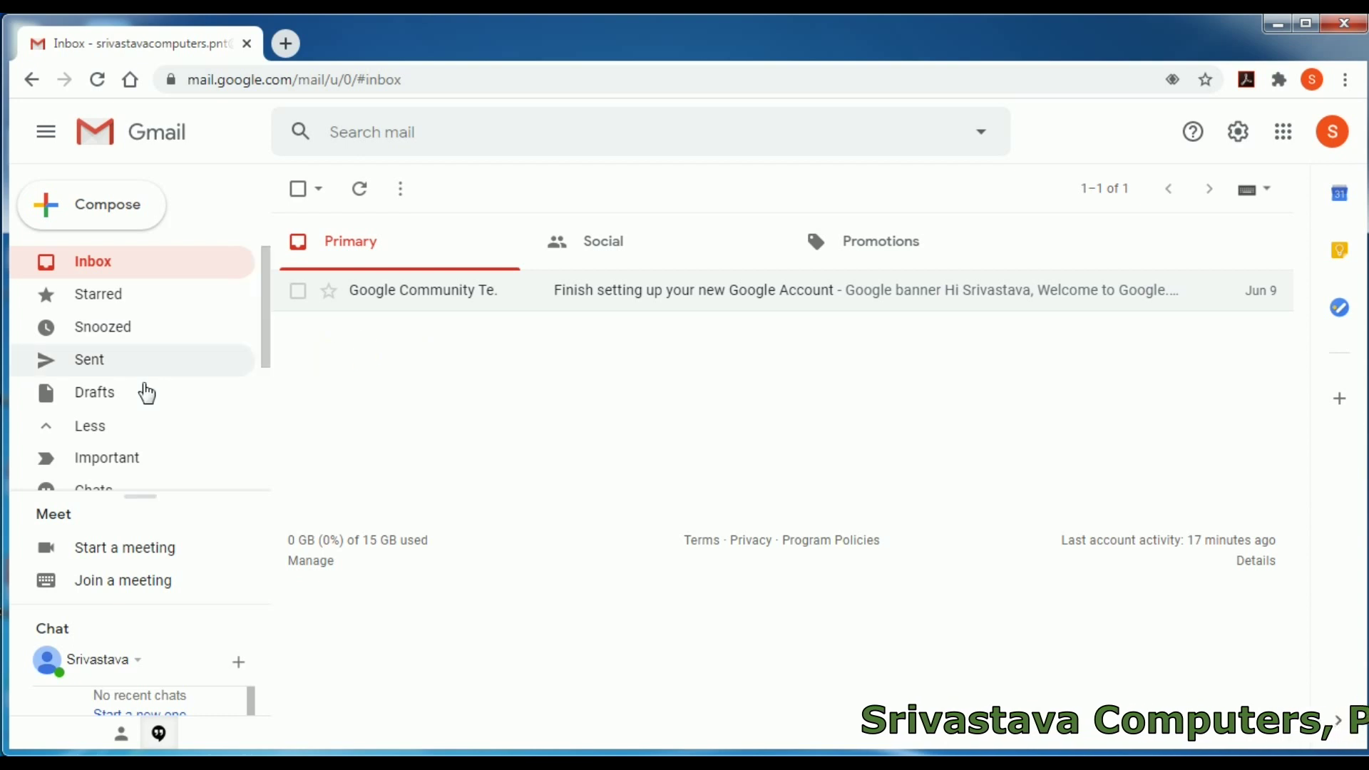
- Open the 'just to say hello' message from the Sent folder to view its recipients and body
click(77, 365)
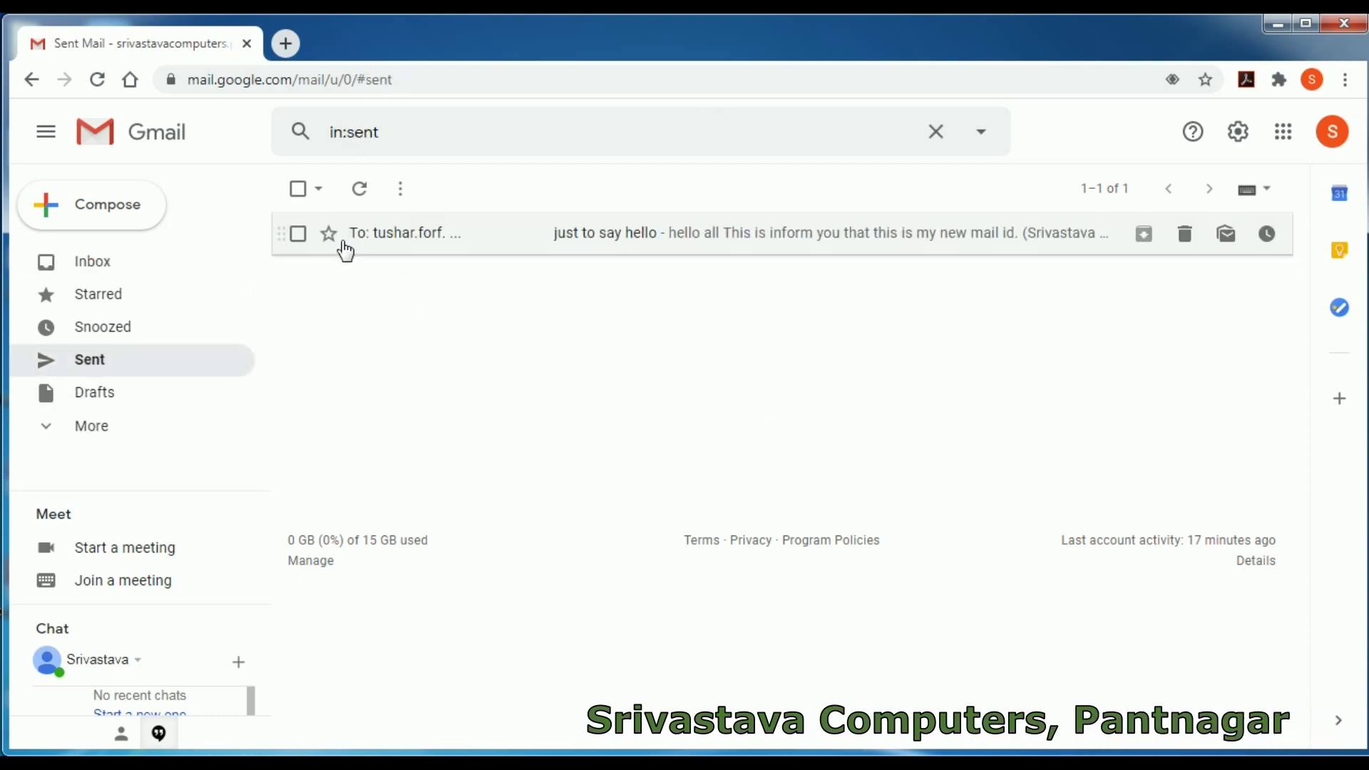
click(460, 242)
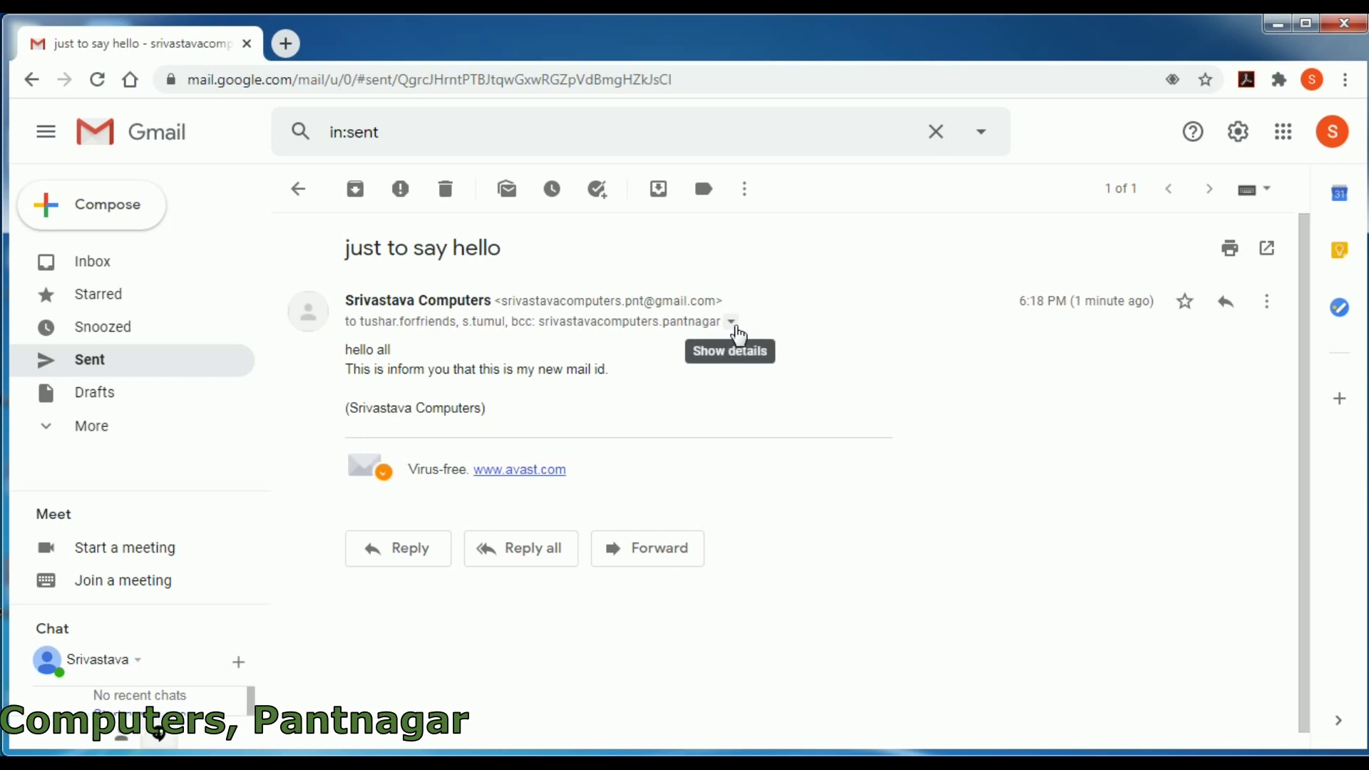
click(733, 322)
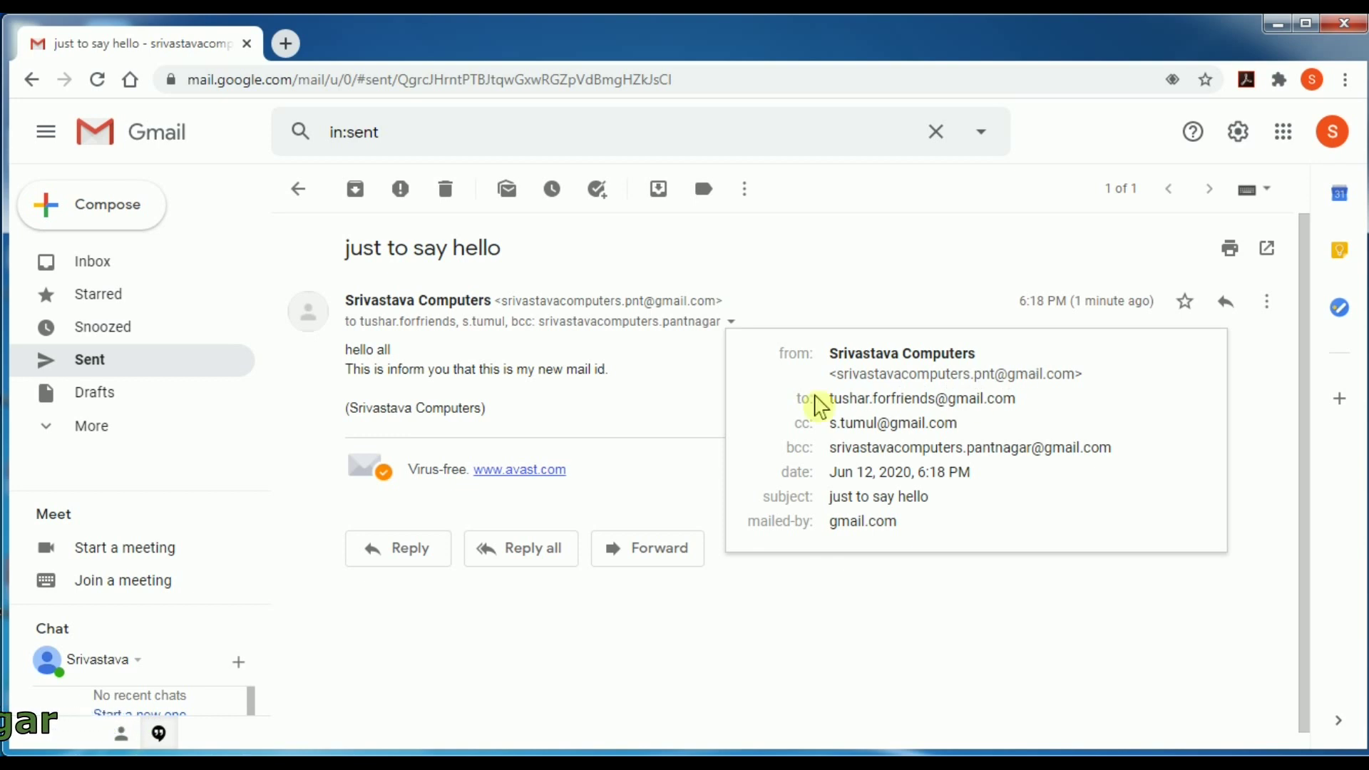
mouse_move(1004, 398)
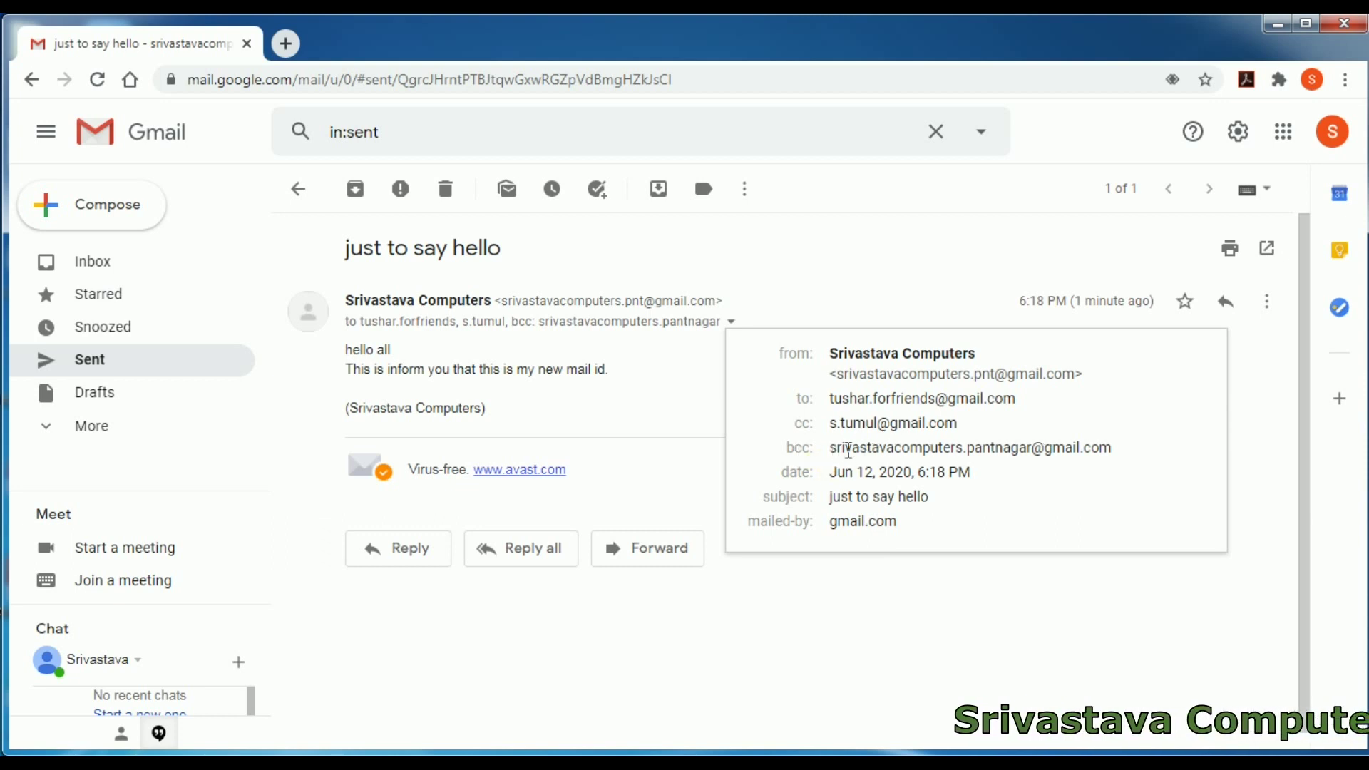
mouse_move(1047, 450)
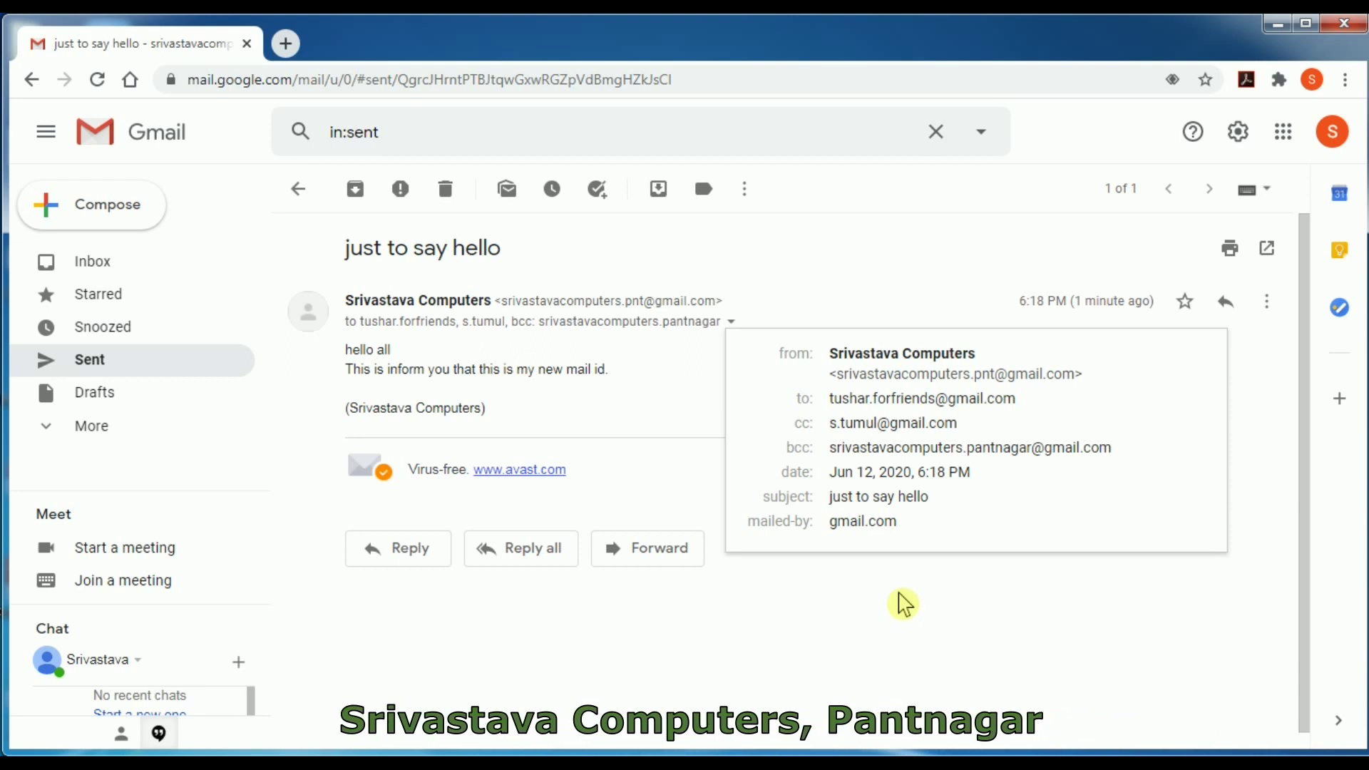
click(612, 406)
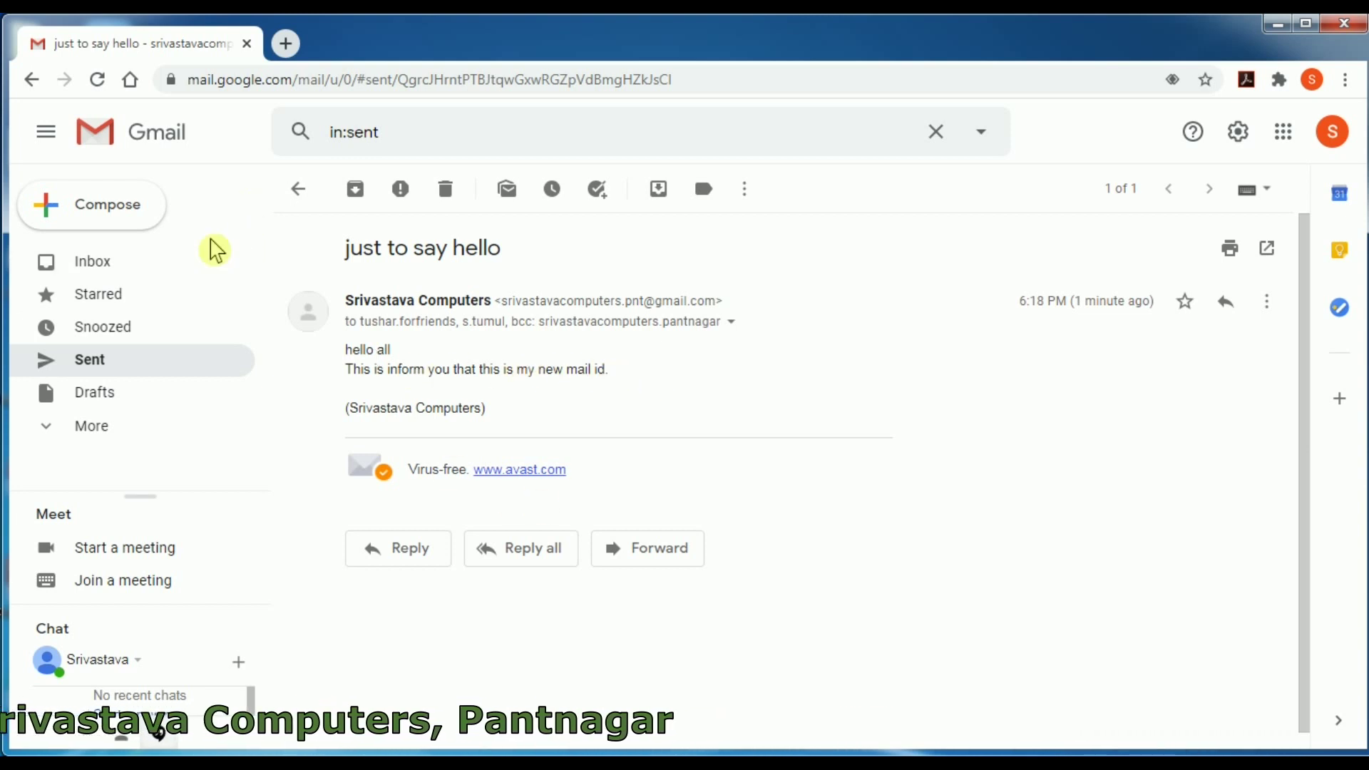
- Return to the inbox and start a new message addressed to the suggested contact
click(93, 262)
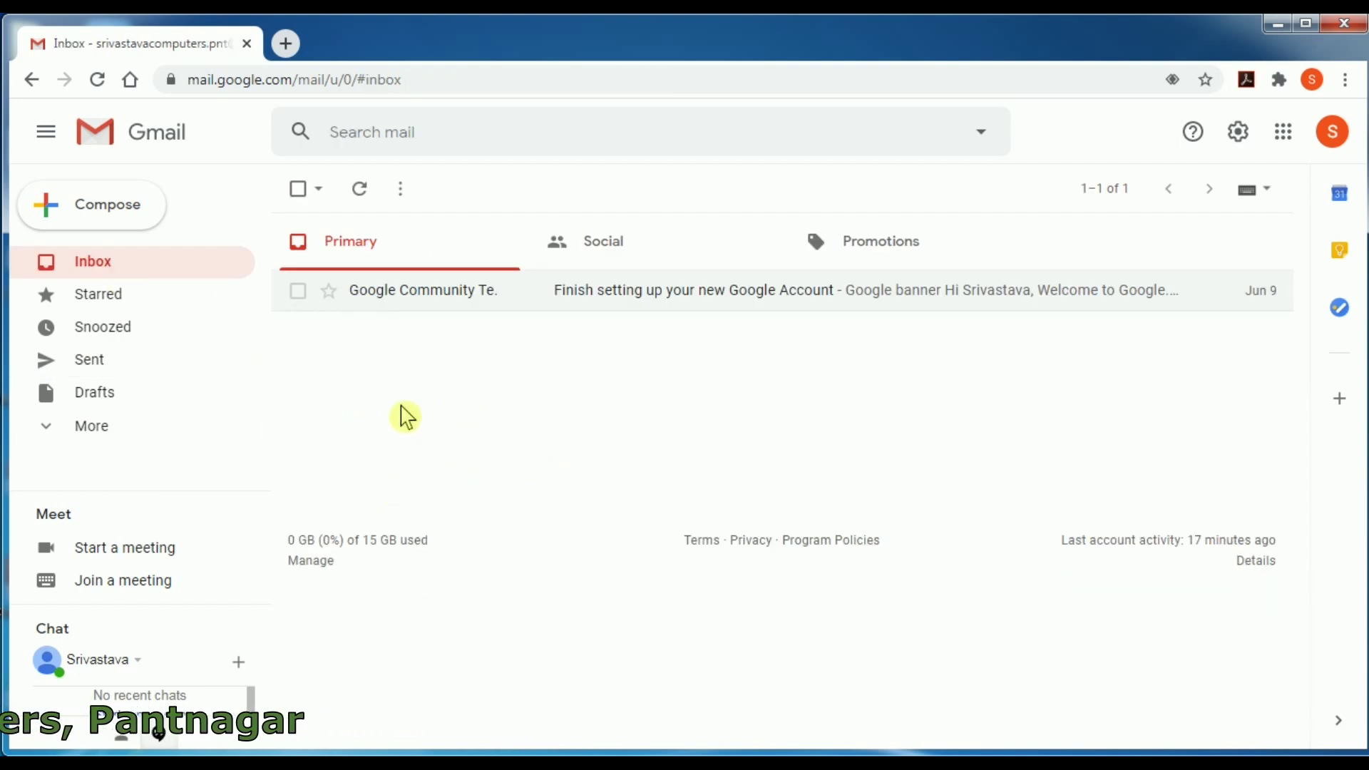
click(109, 218)
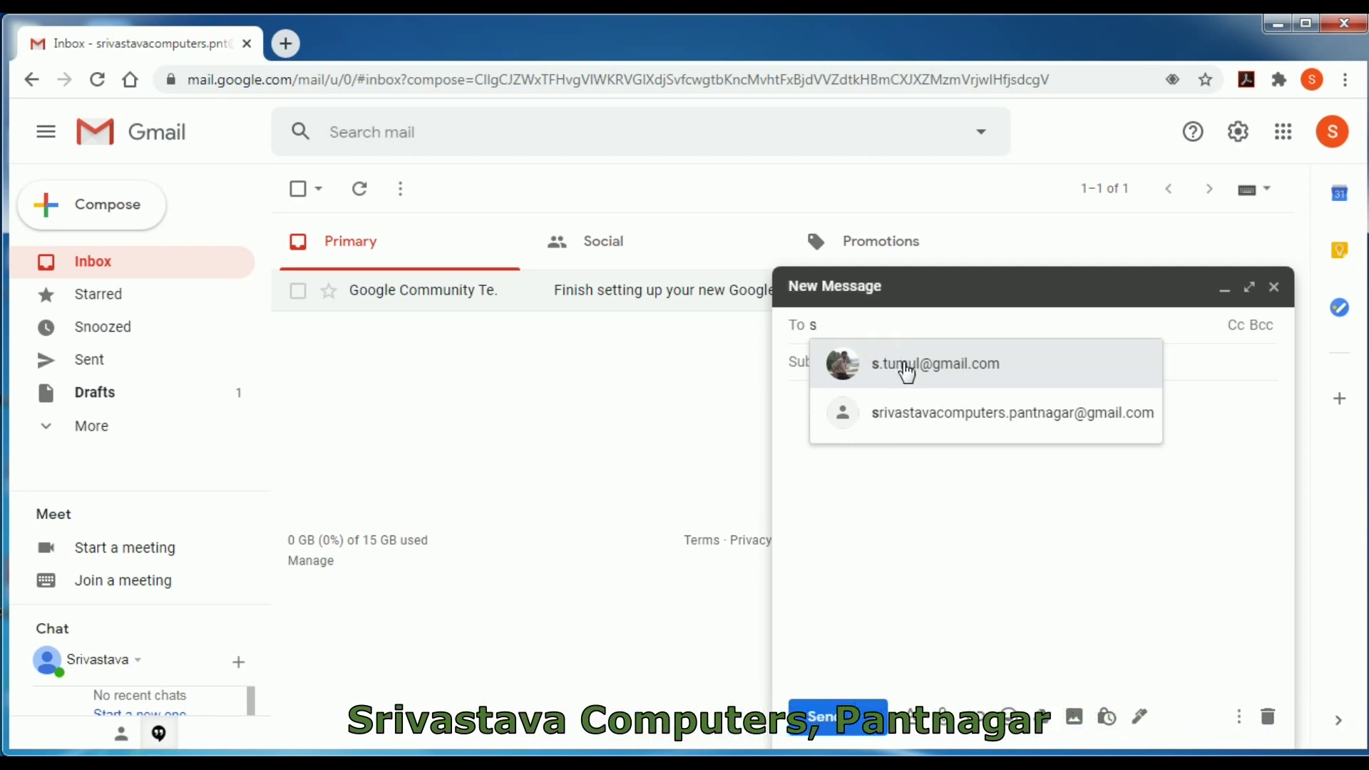
mouse_move(907, 372)
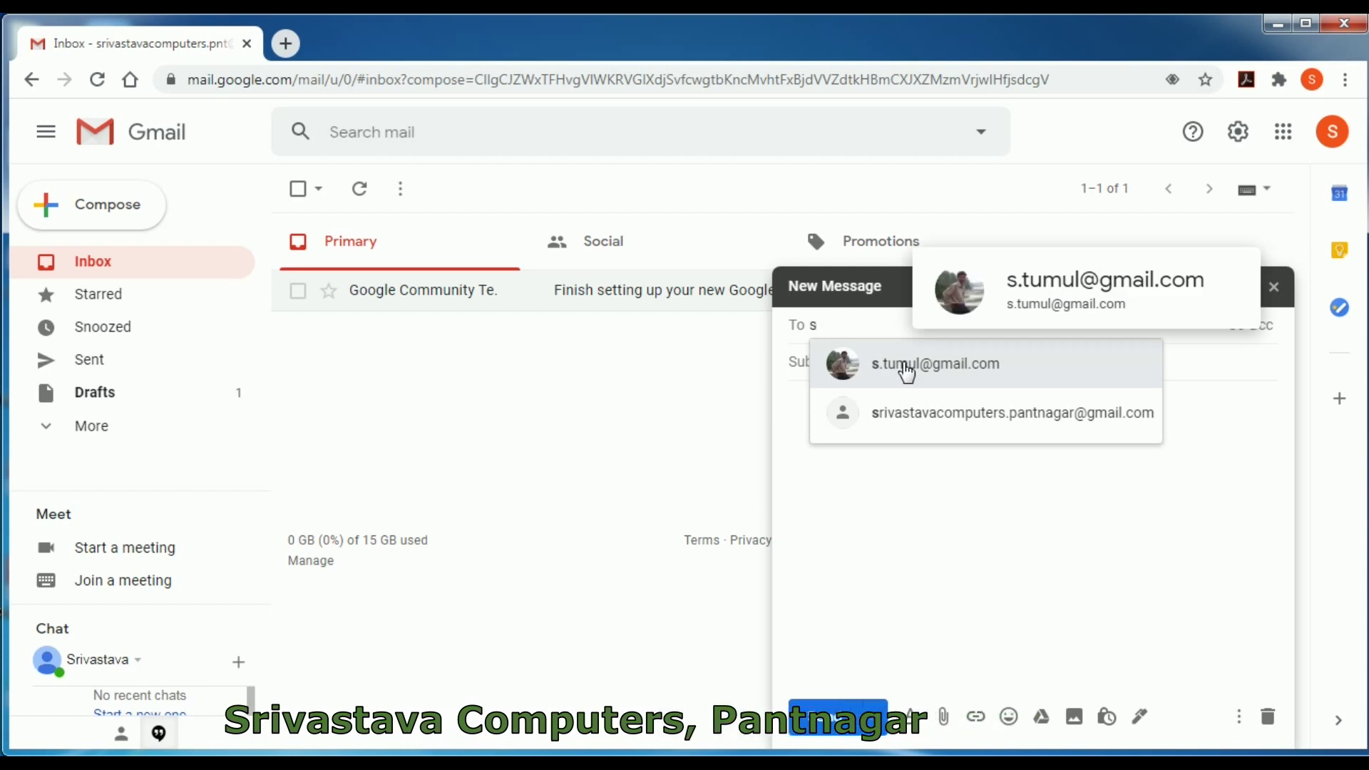
click(907, 371)
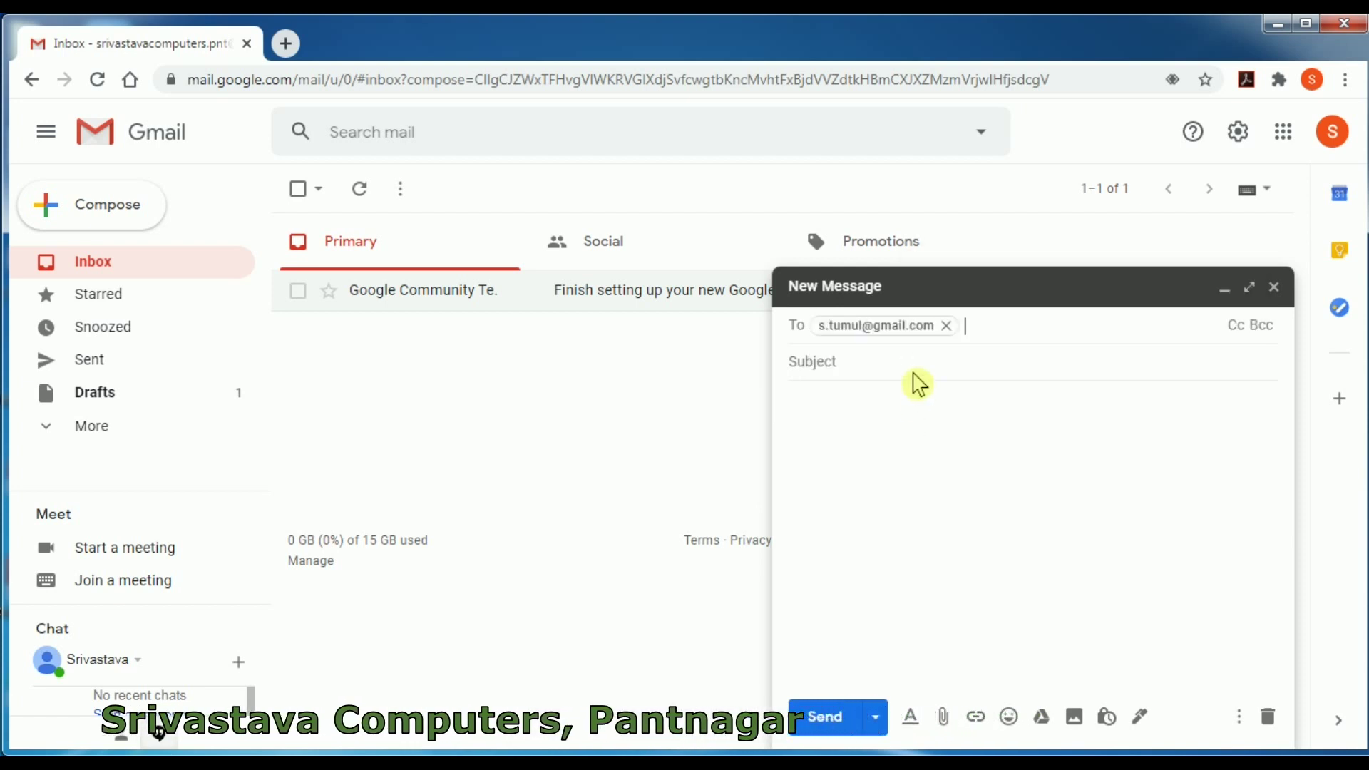
- Enter the subject 'CV' and the body 'please find attached herewith'
click(911, 365)
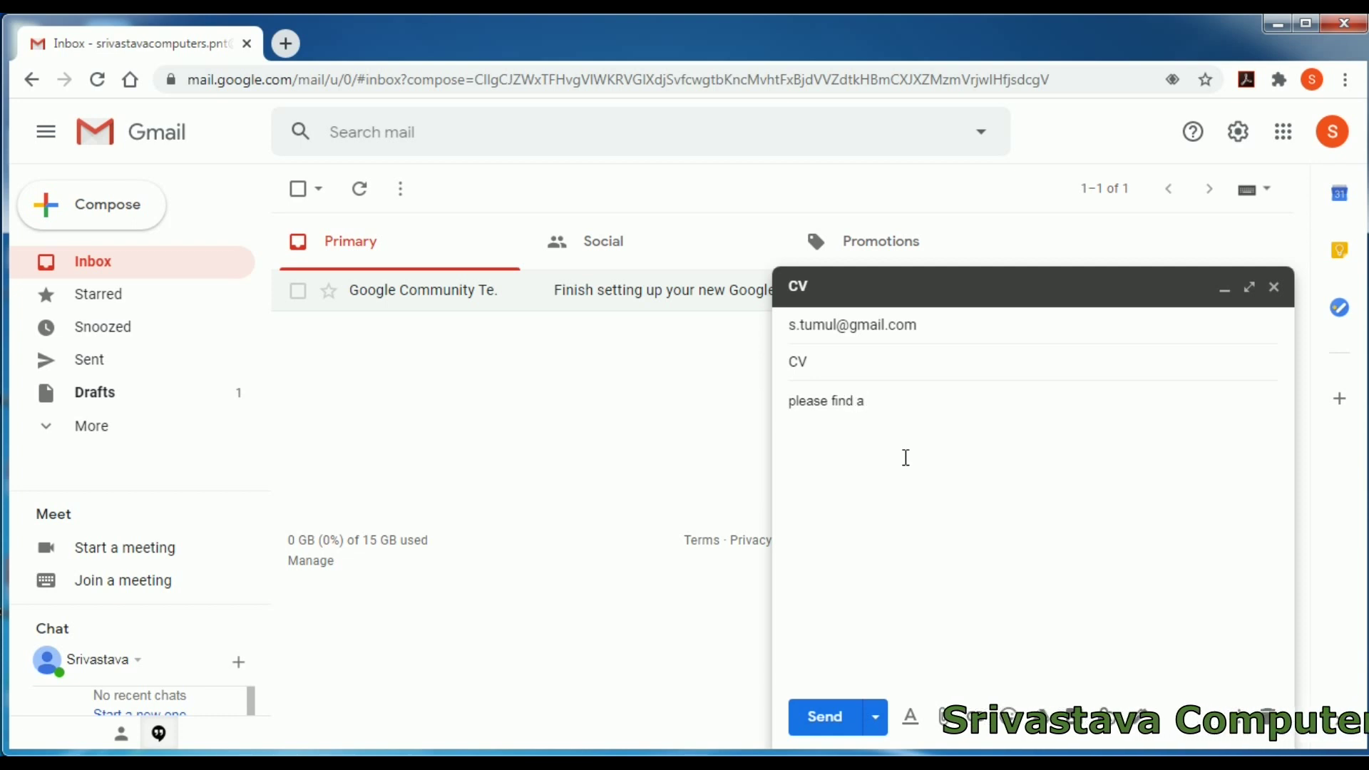
text(h)
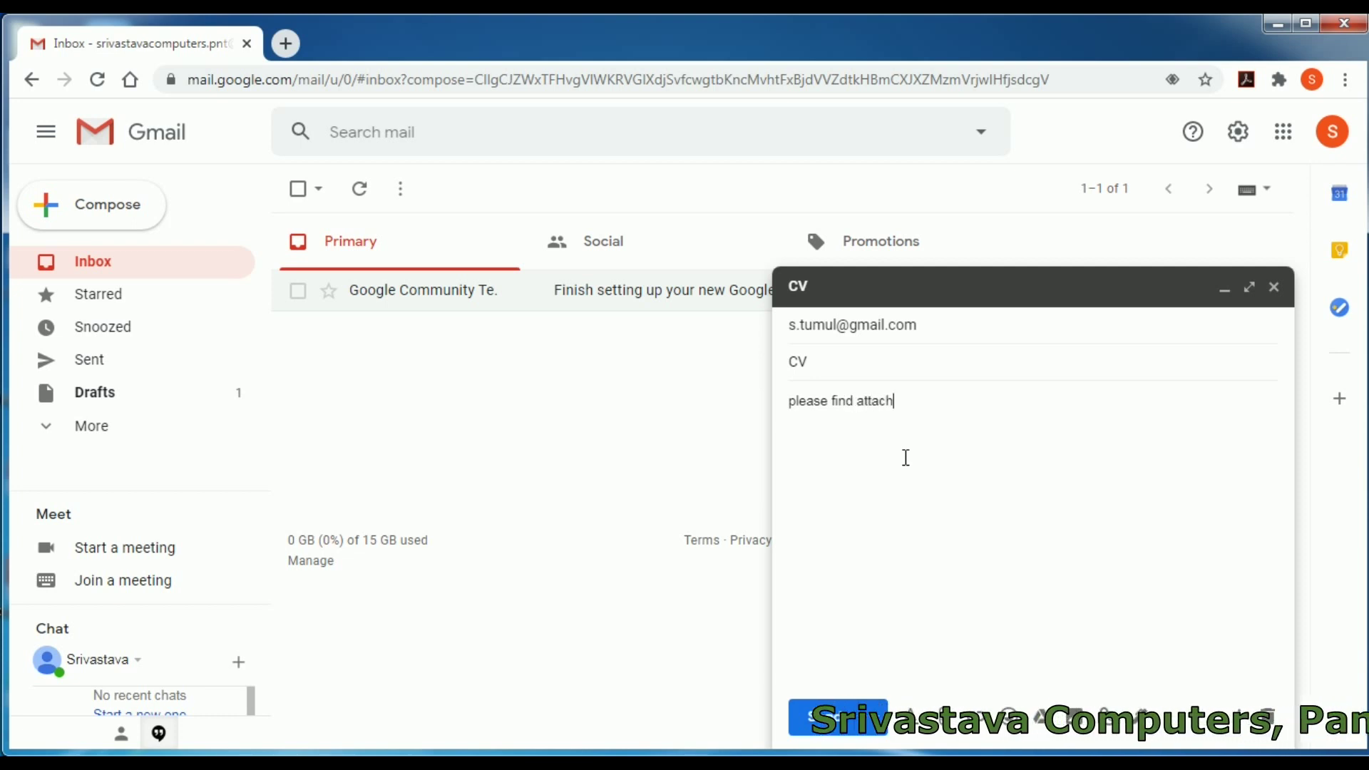
text(ed h)
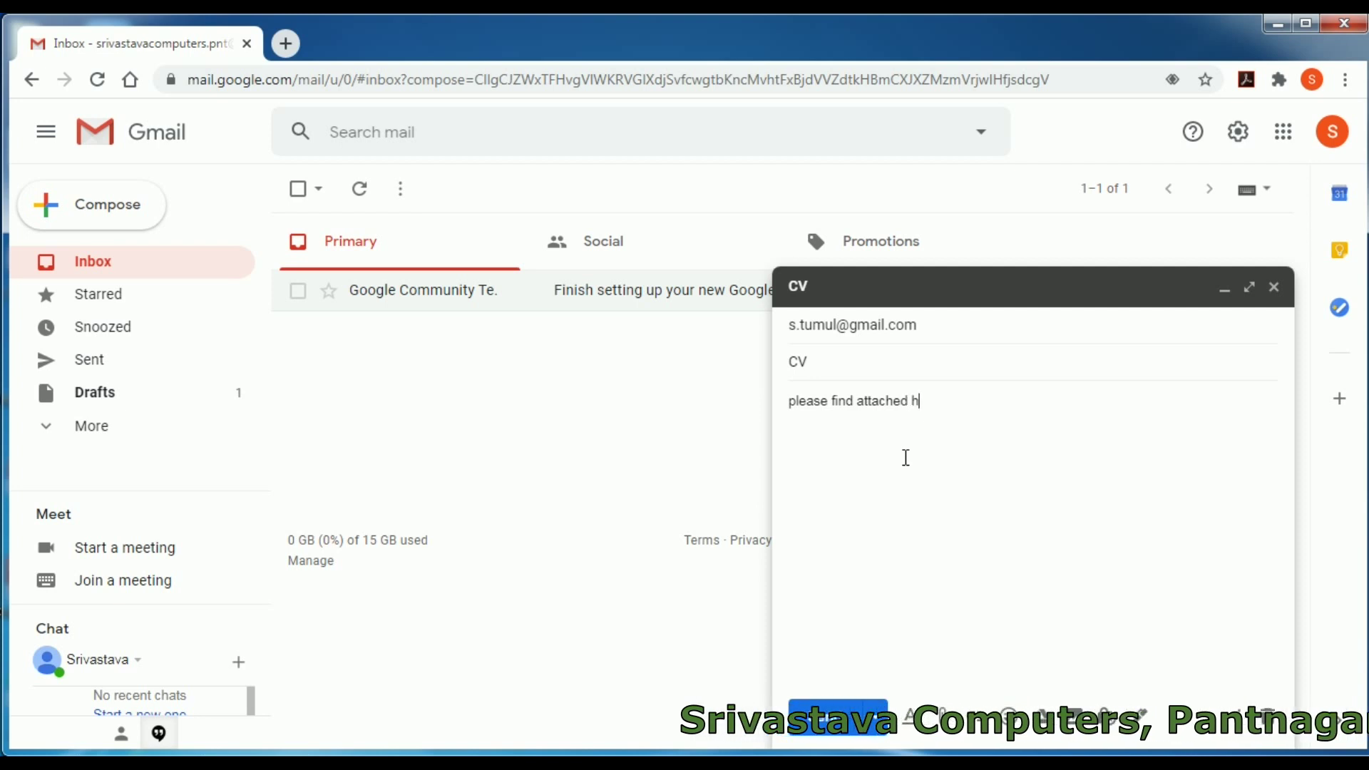
text(erewith)
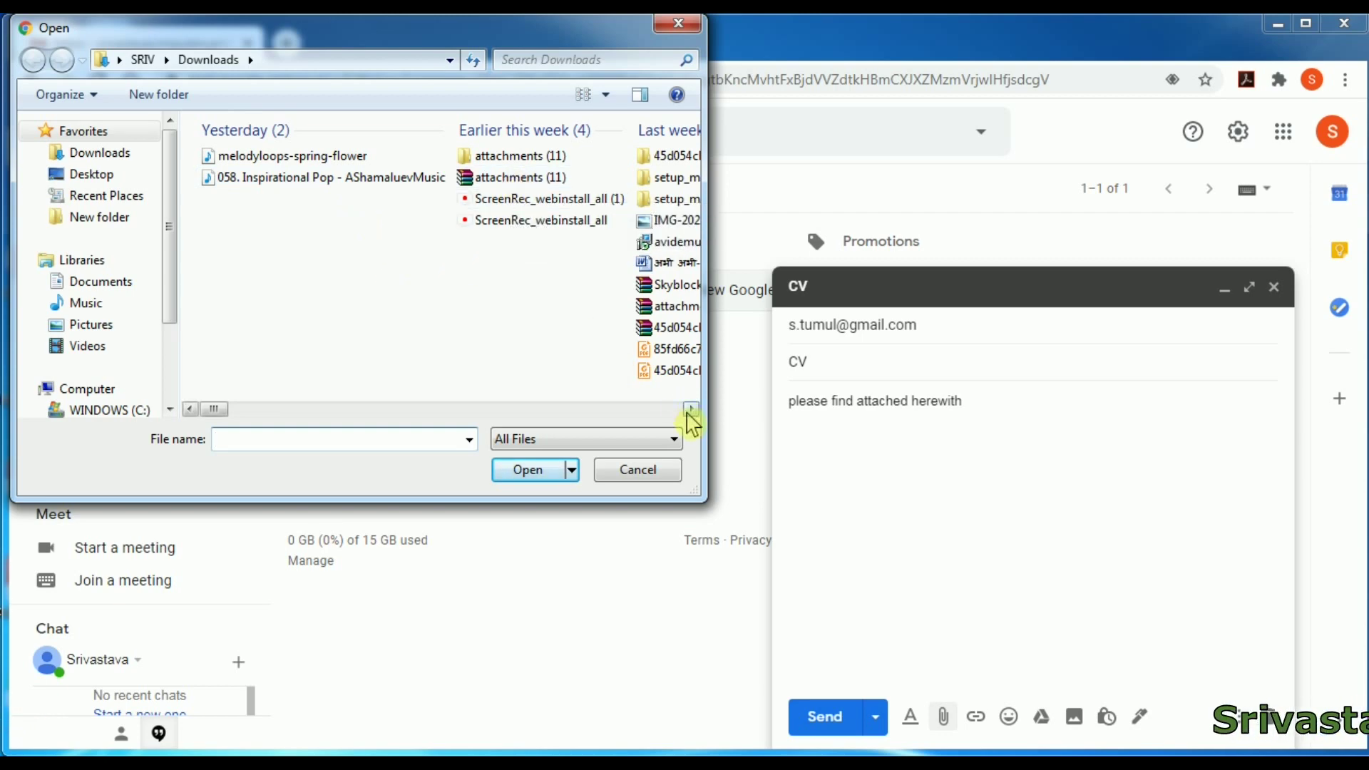
- Attach '058. Inspirational Pop - AShamaluevMusic.mp3' from Downloads to the CV draft
click(690, 410)
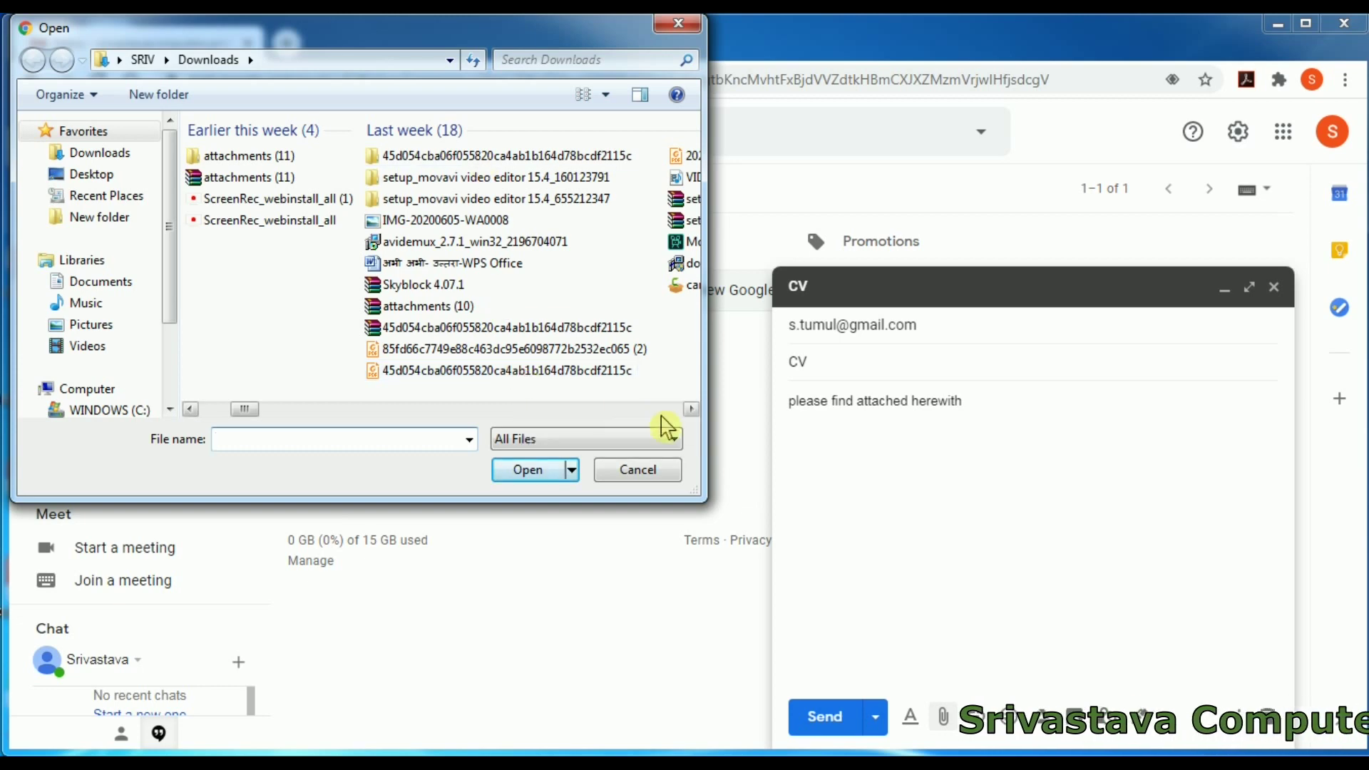
click(691, 410)
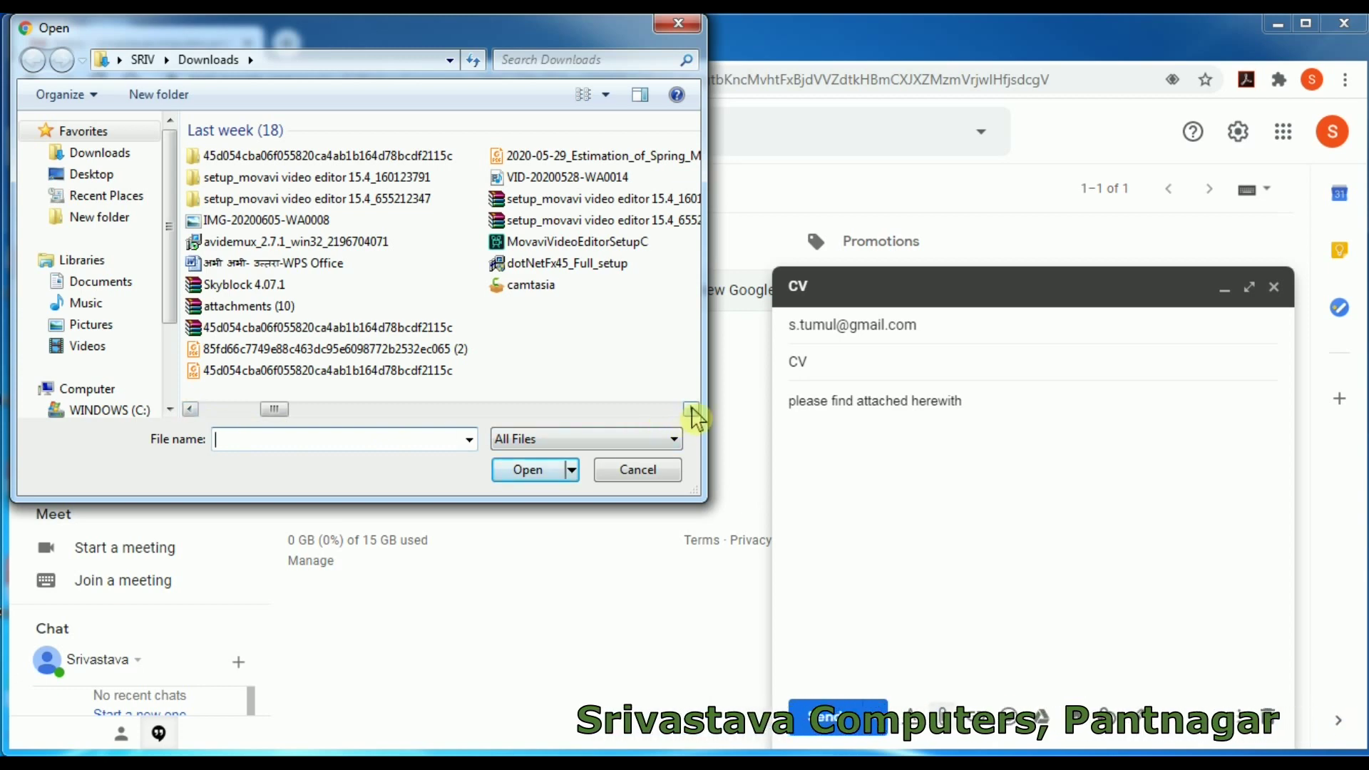
click(692, 410)
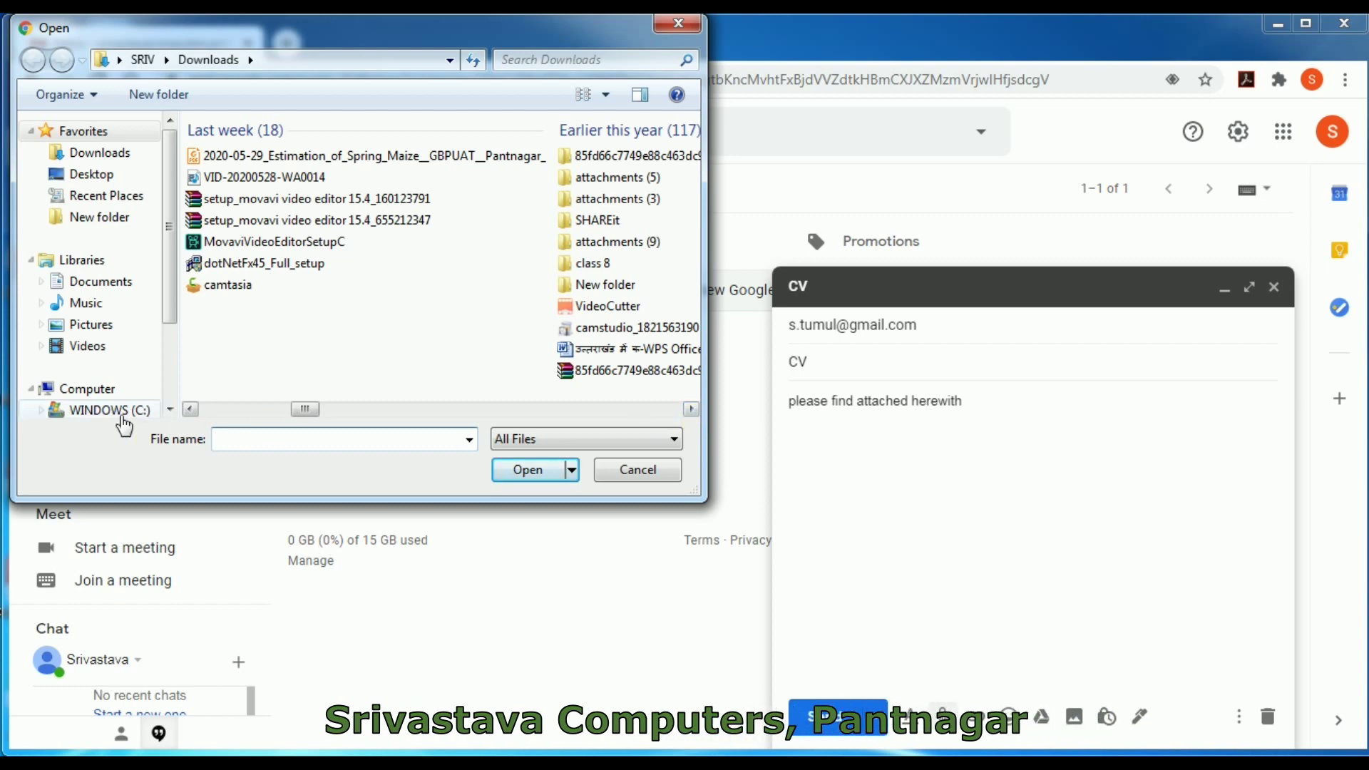
click(193, 410)
click(193, 410)
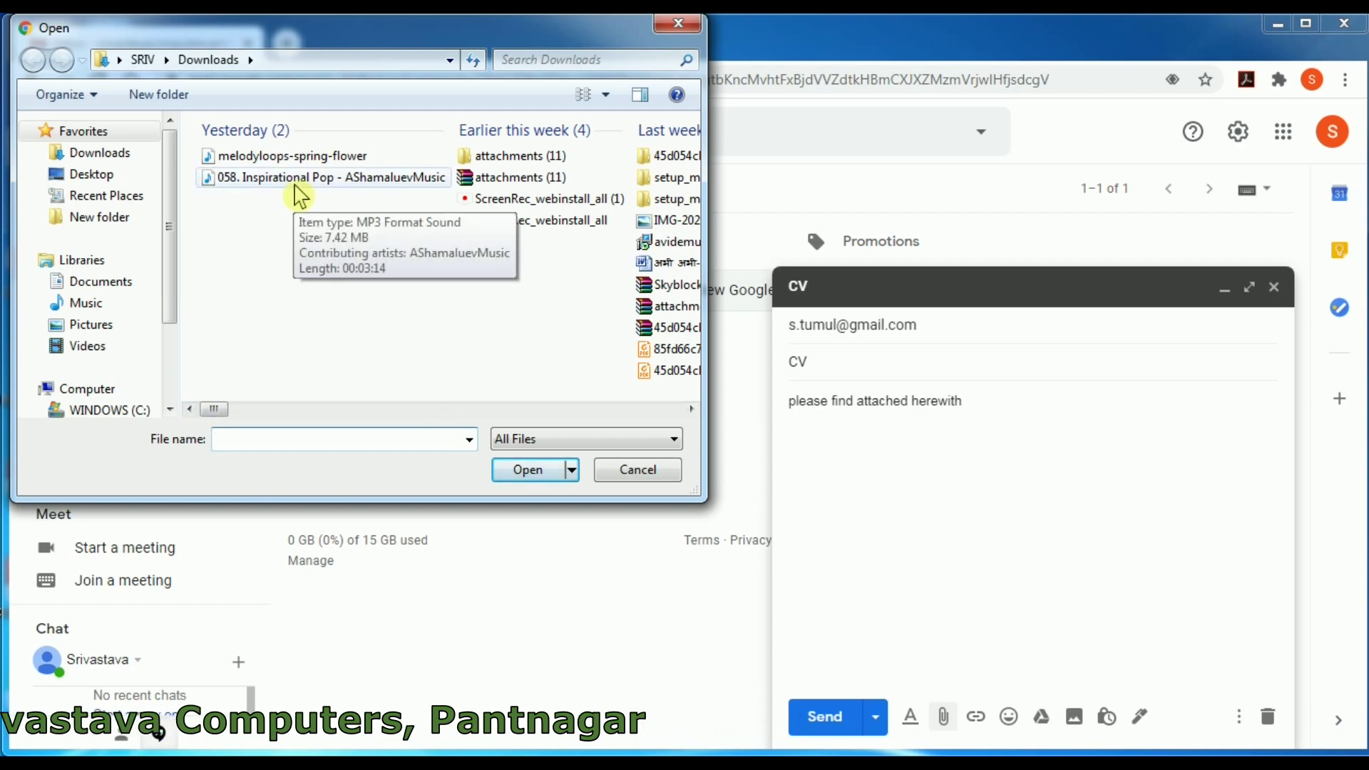
click(297, 189)
click(528, 470)
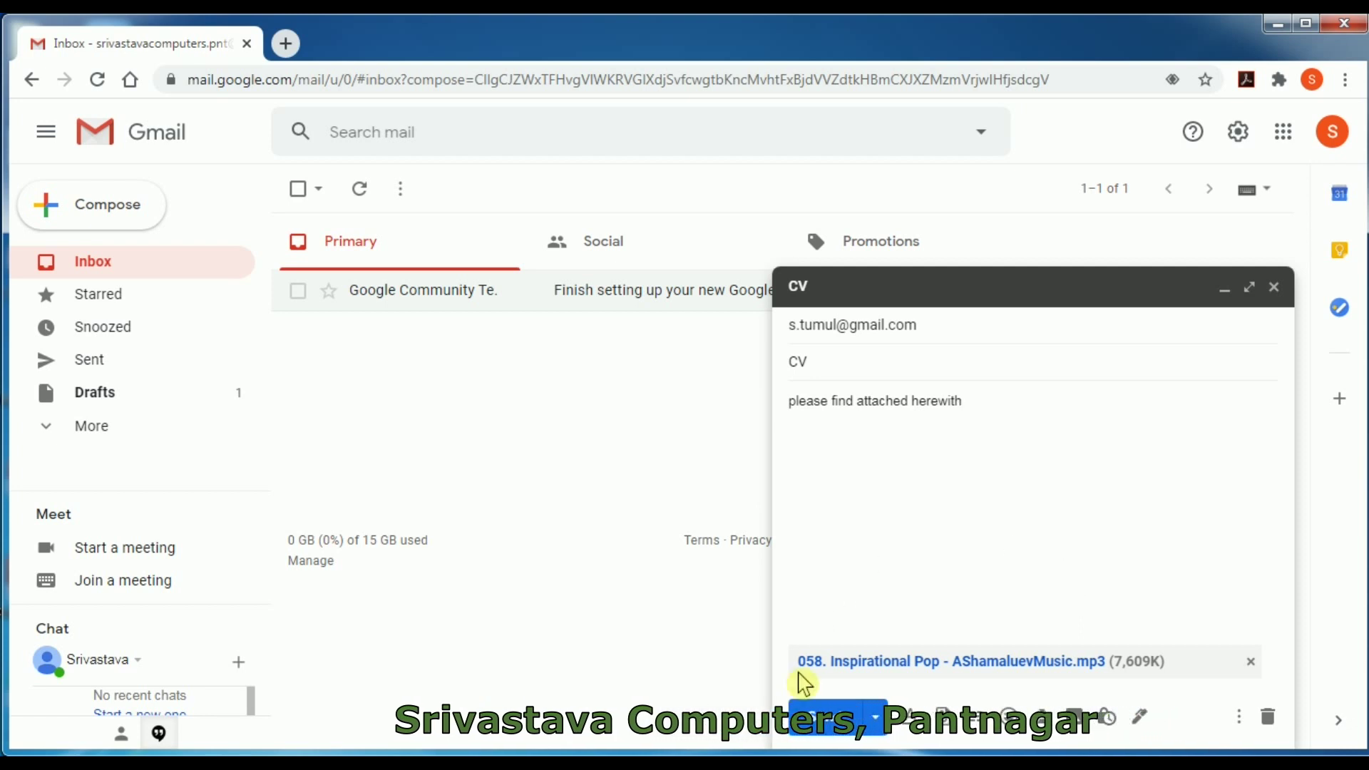
- Attach Tulips.jpg from Pictures > Sample Pictures as the draft's second attachment
click(944, 717)
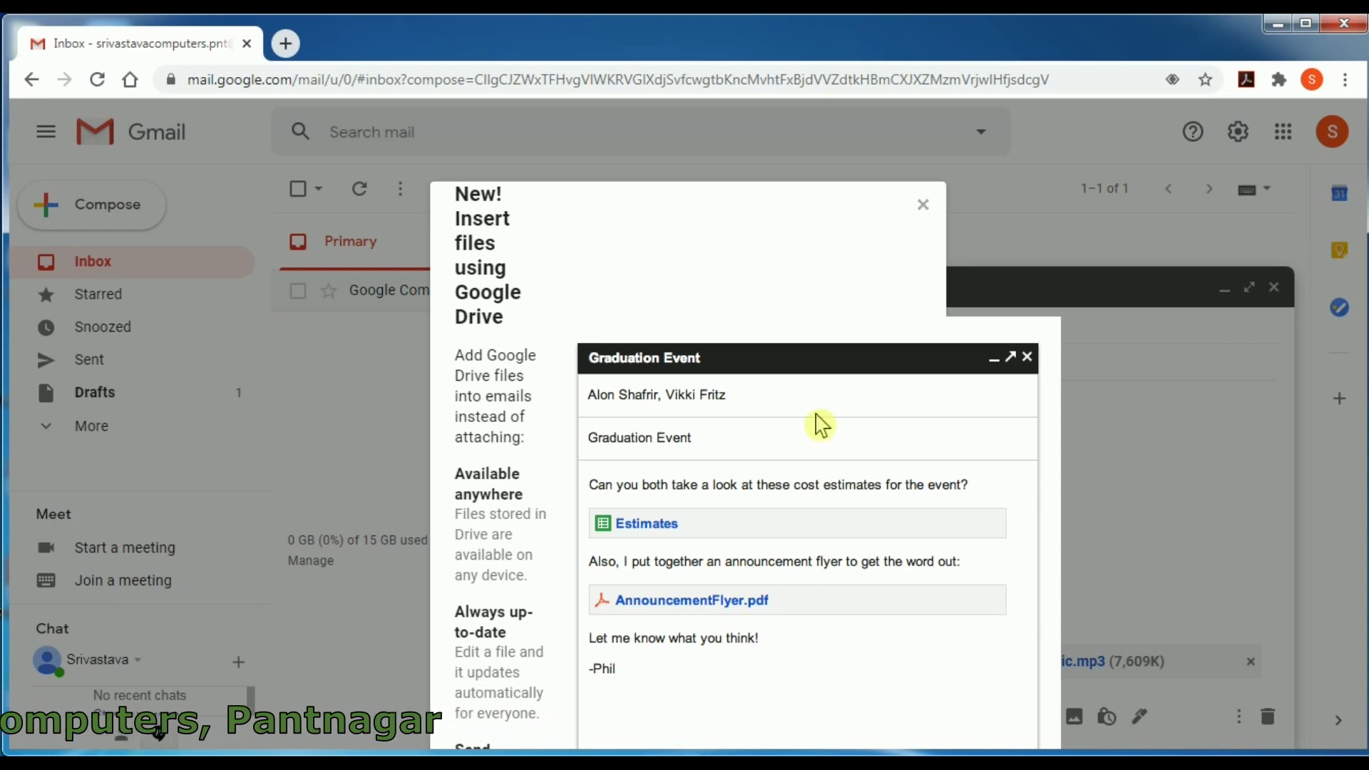
click(925, 208)
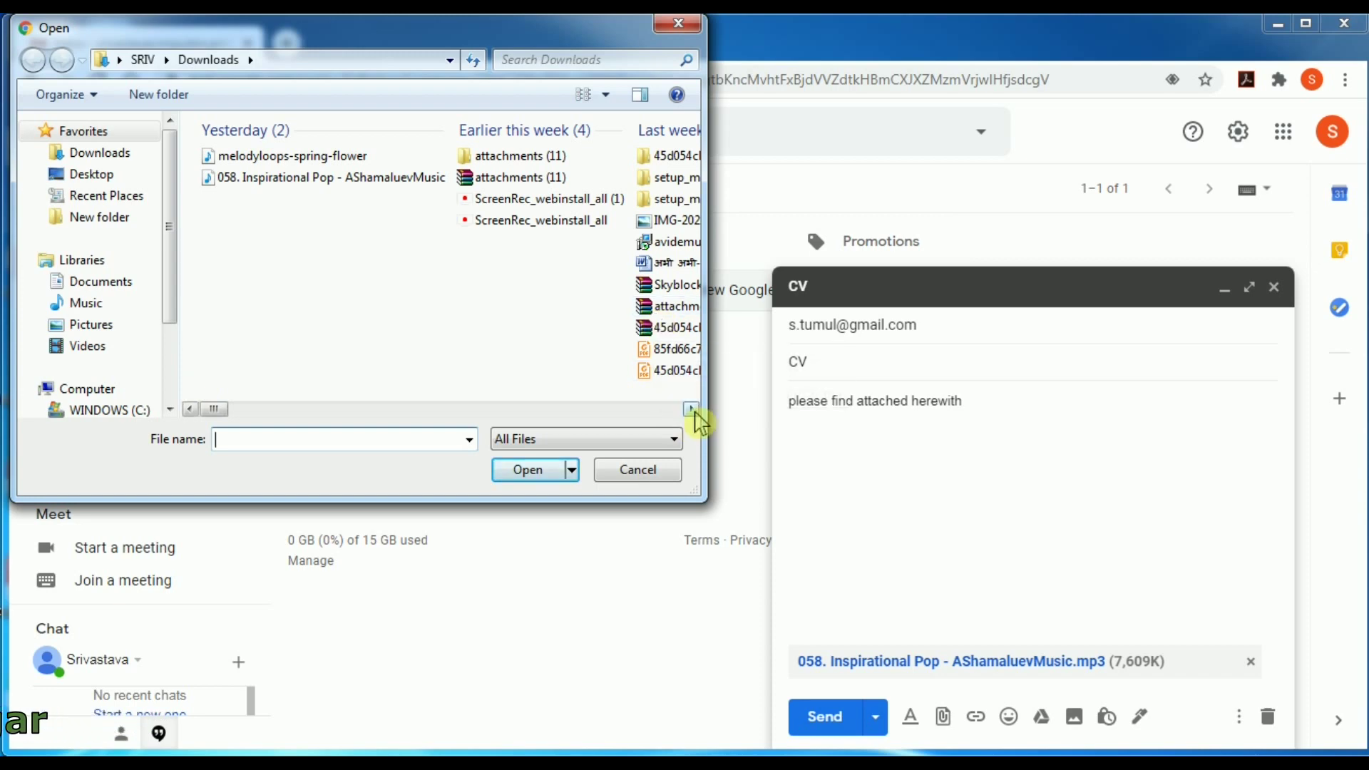
click(92, 325)
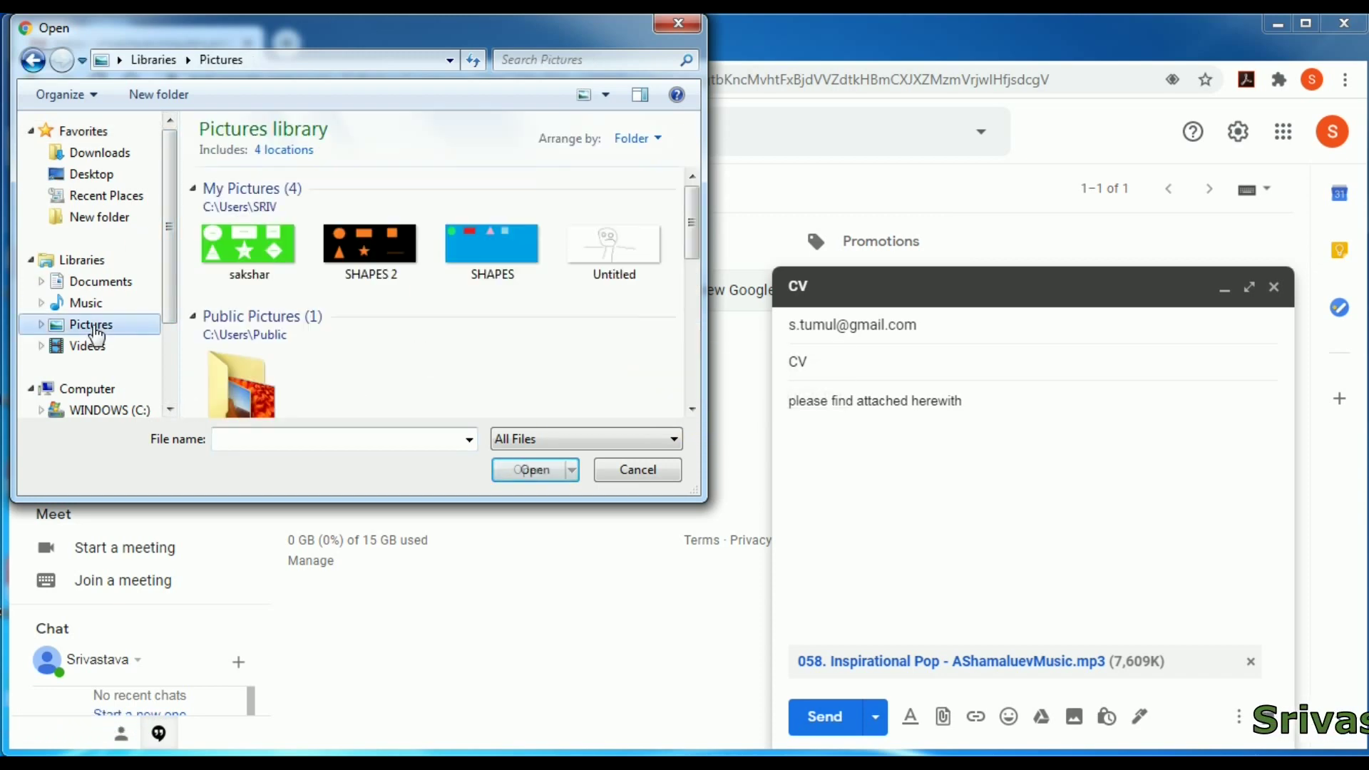
double_click(285, 389)
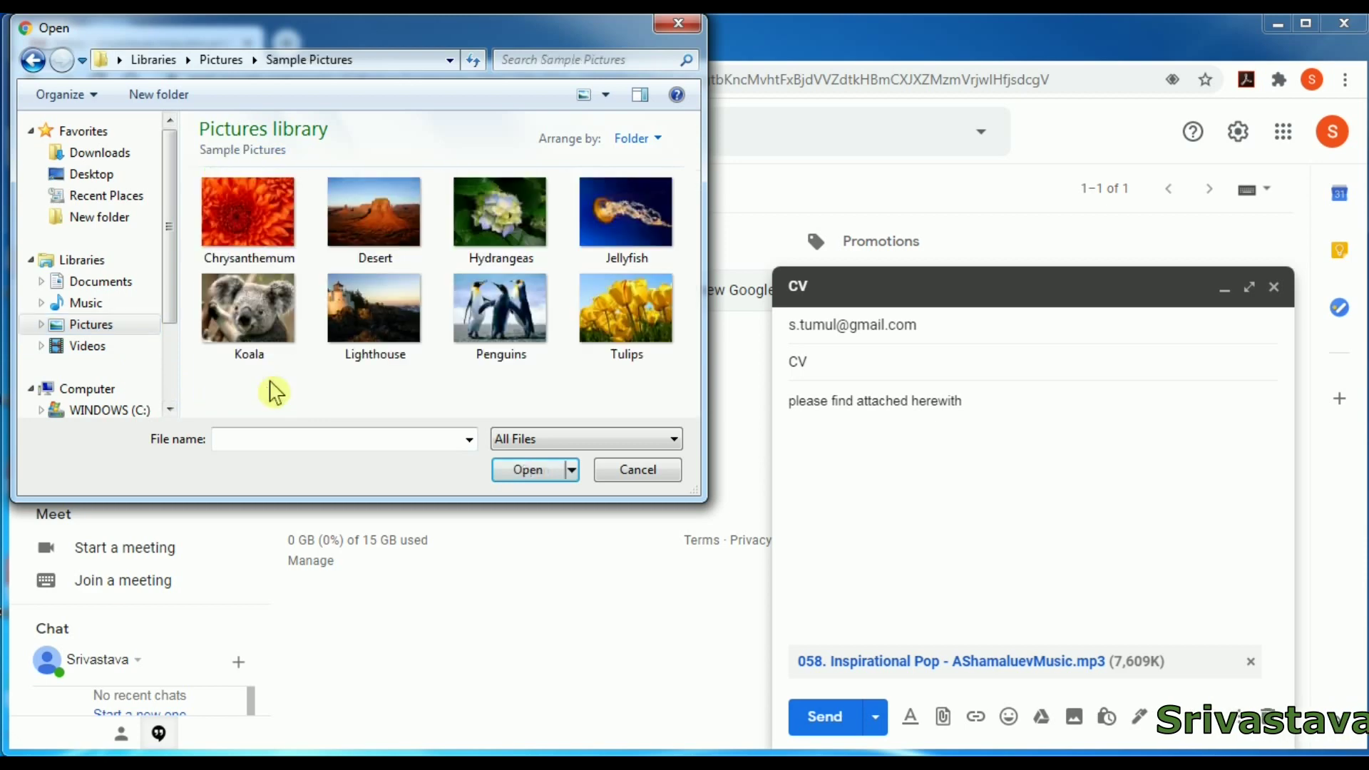
click(659, 337)
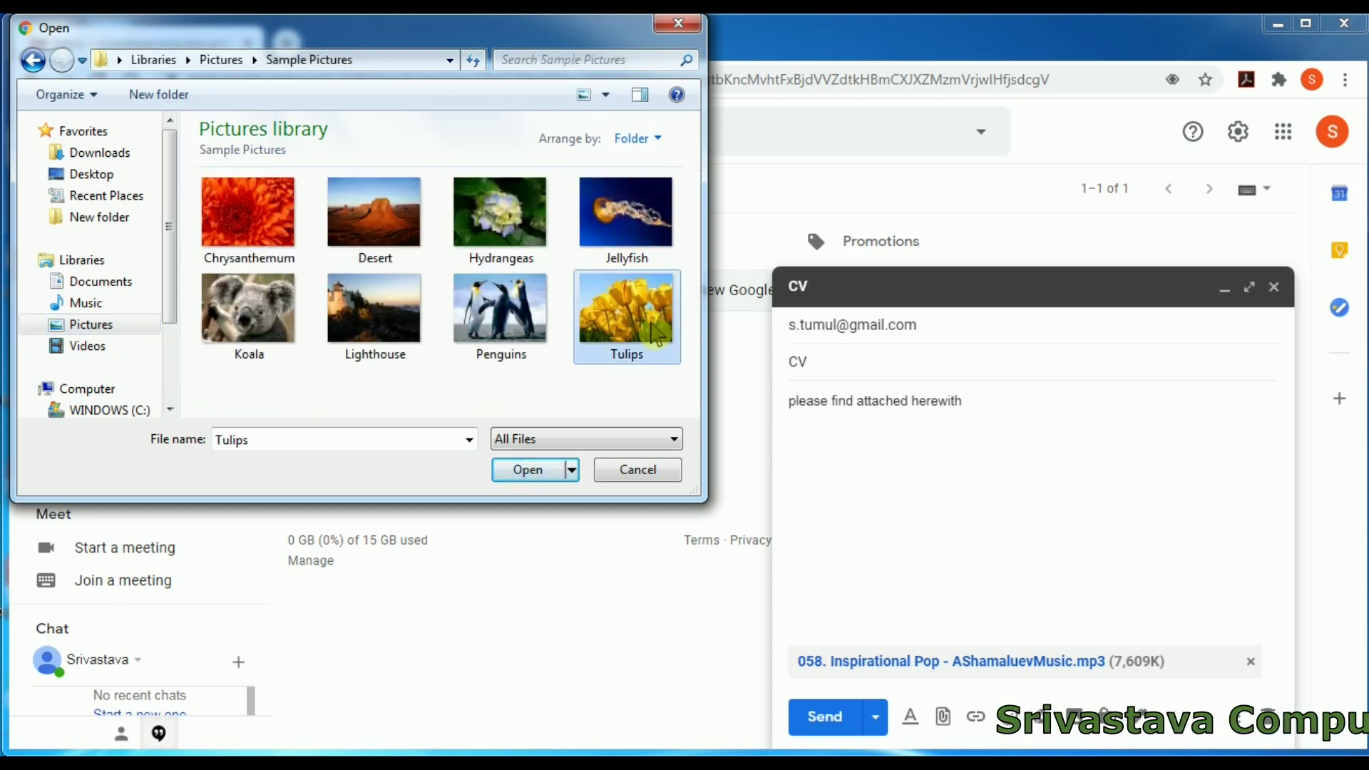
click(528, 470)
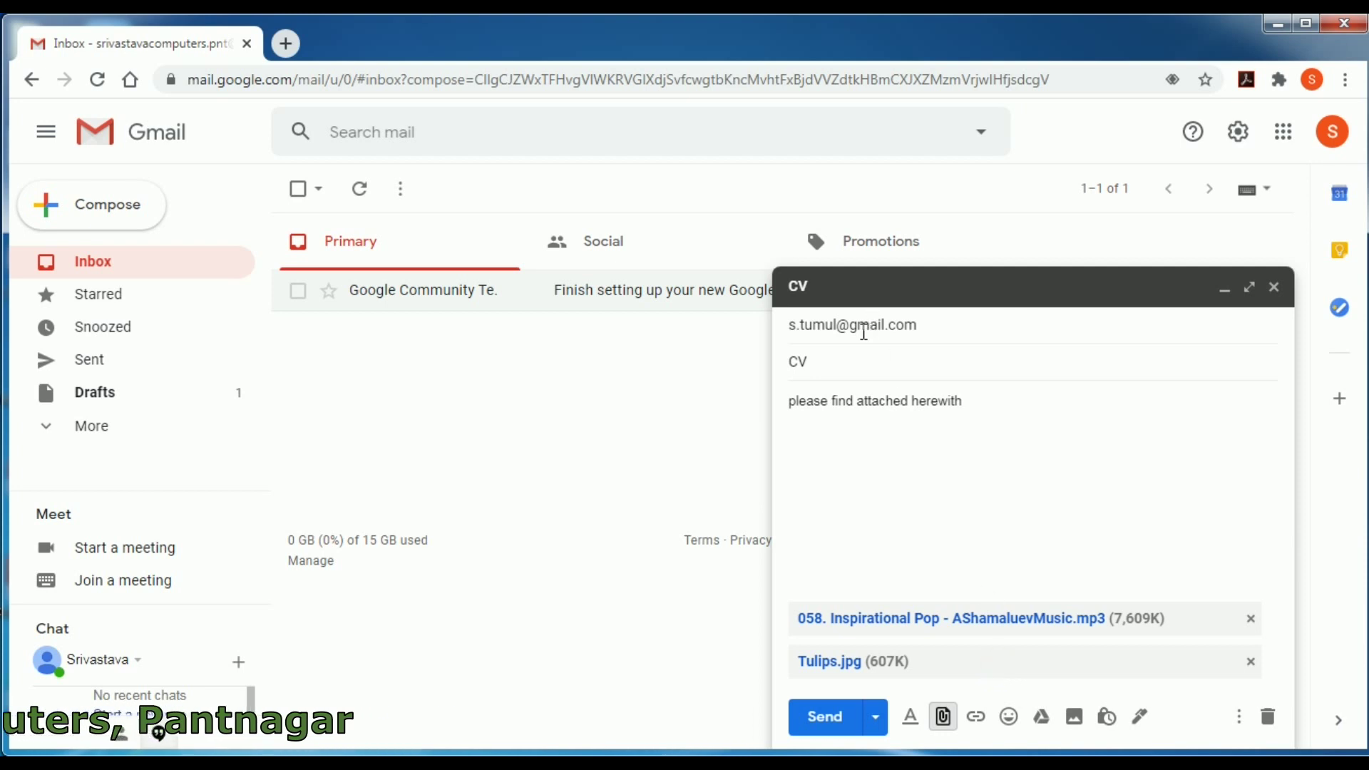
- Send the CV email with both attachments, then immediately undo the send
mouse_move(908, 332)
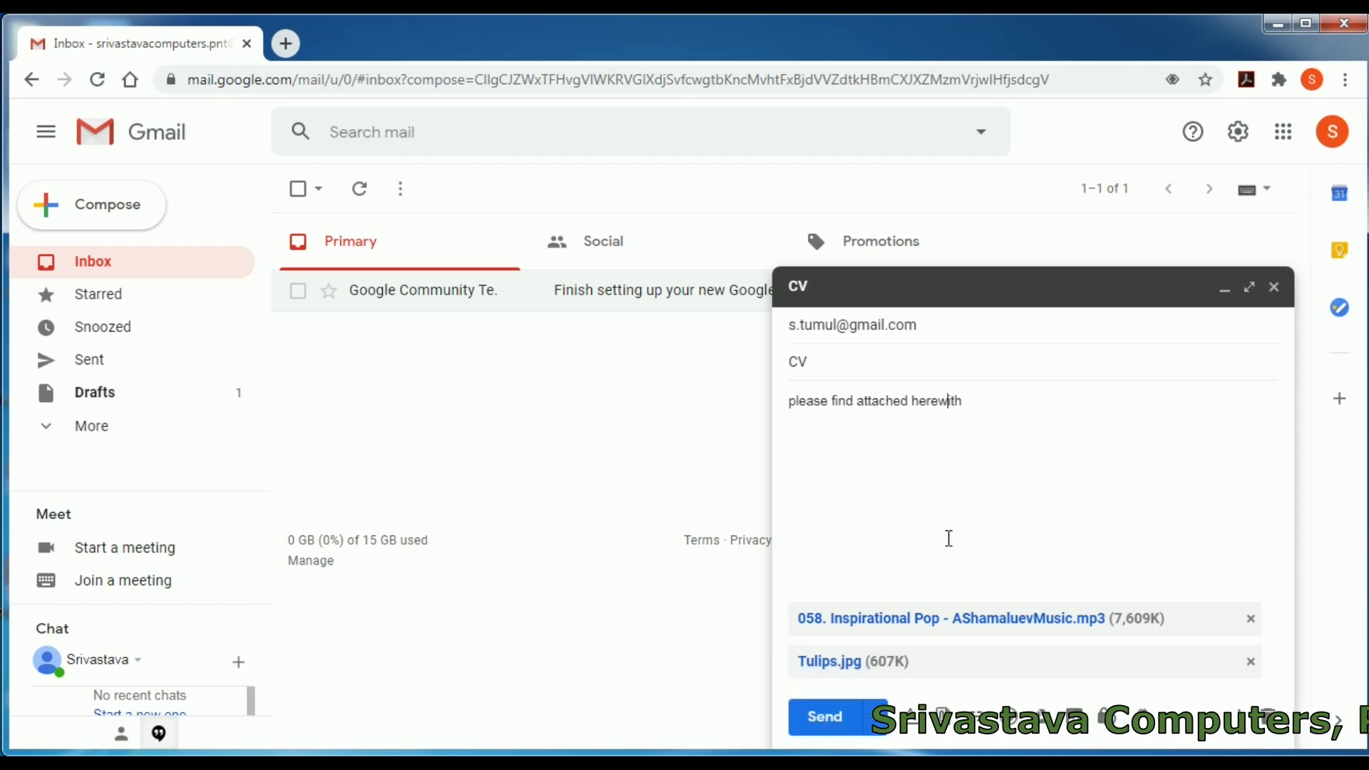
drag(959, 400, 785, 404)
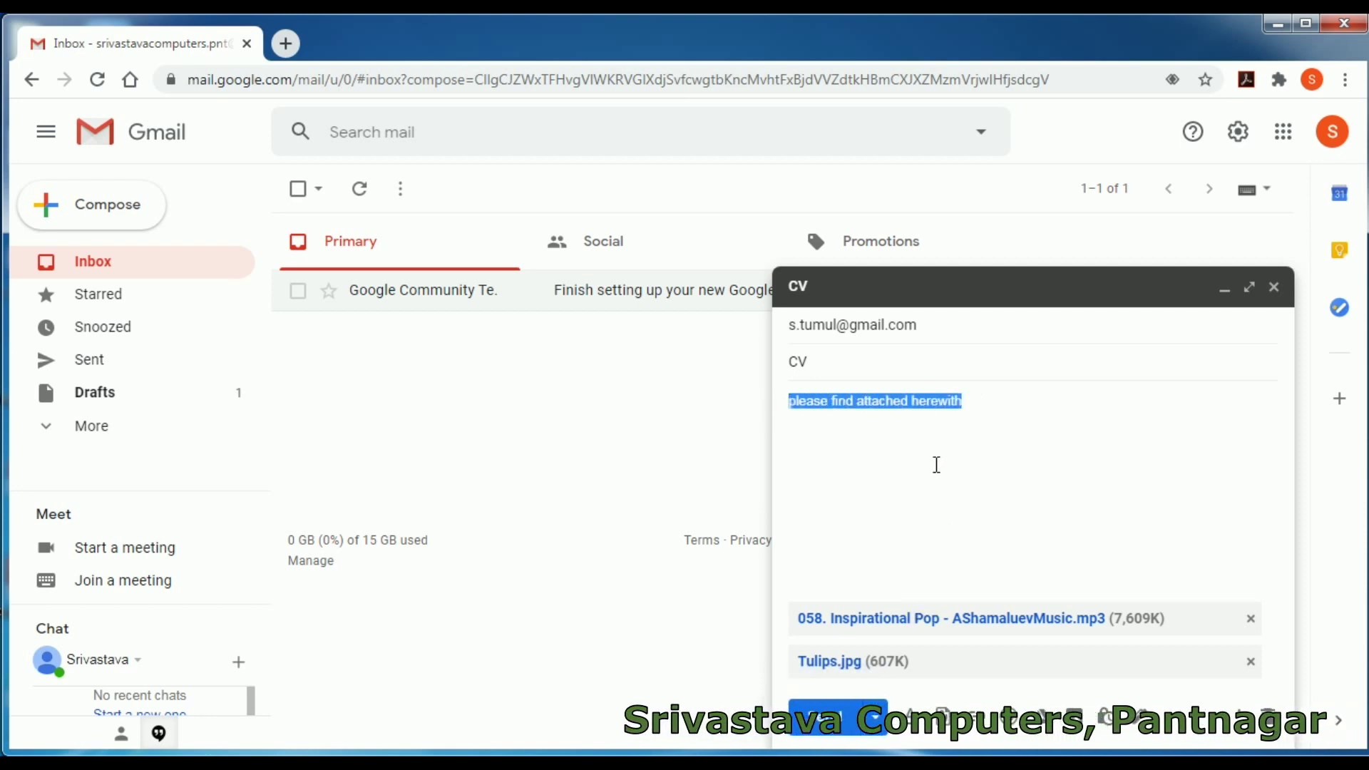
click(981, 410)
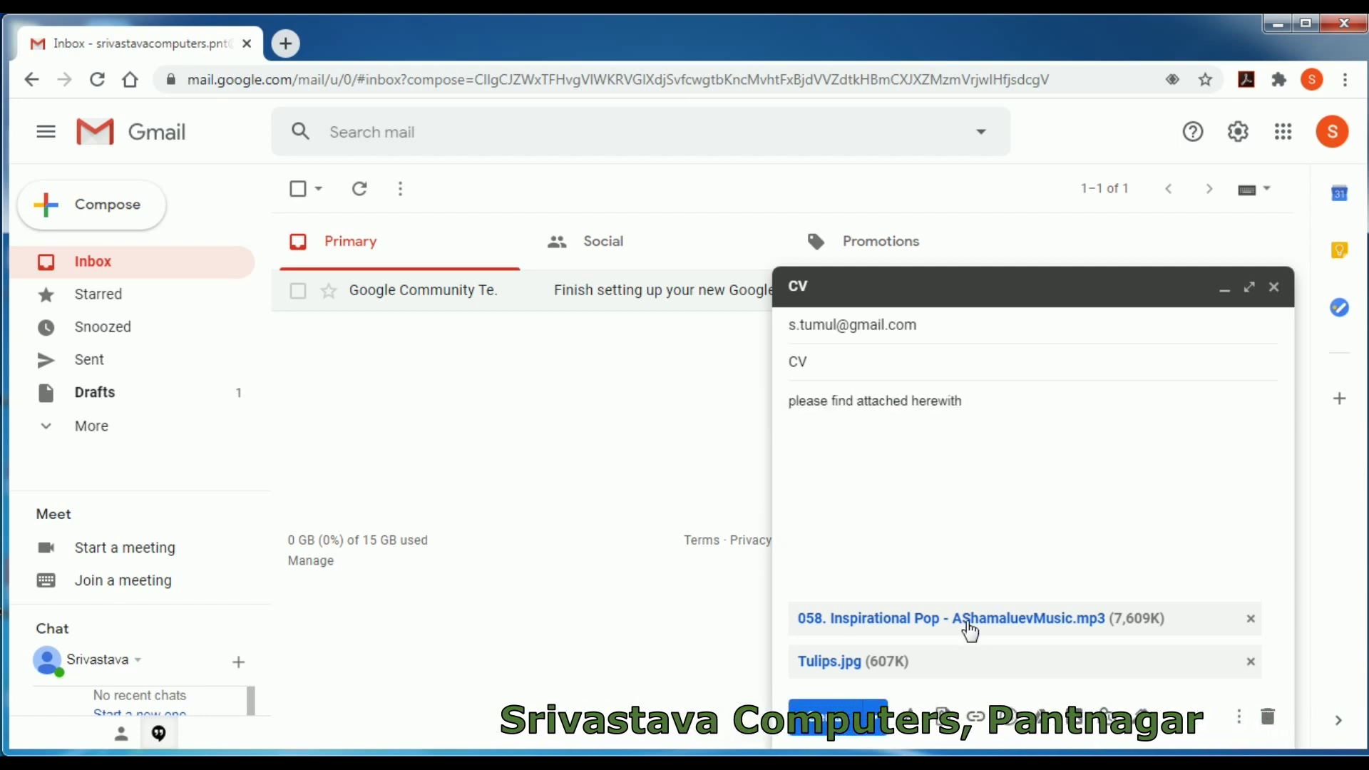
click(829, 718)
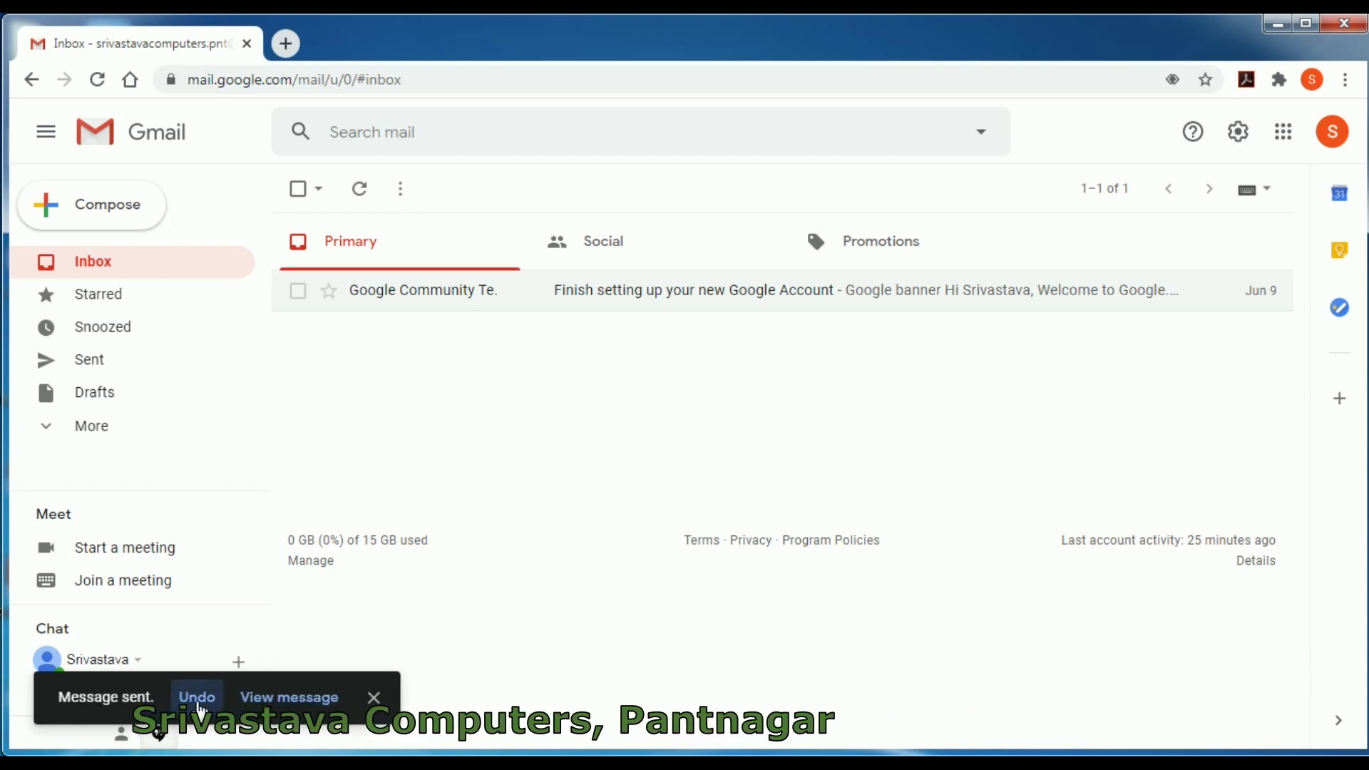
click(197, 698)
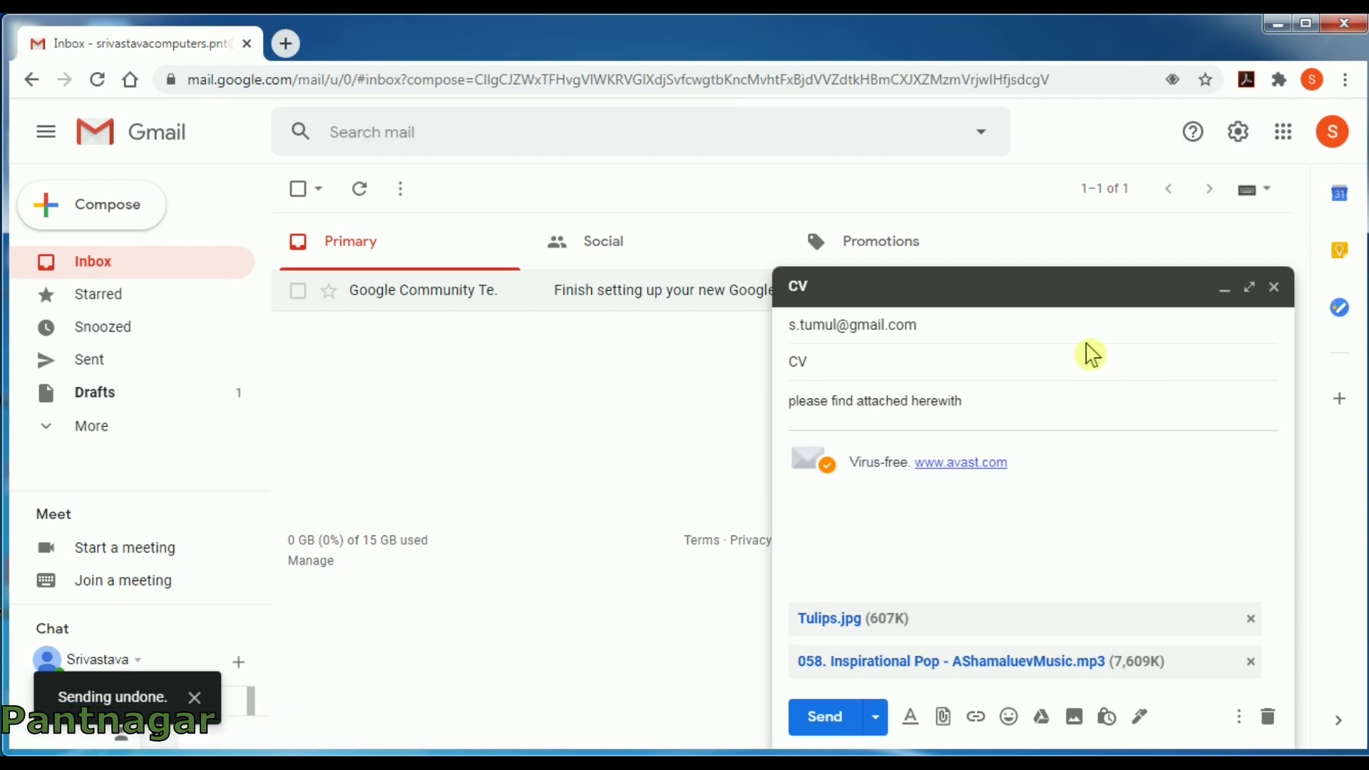
- Move the cursor down within the reopened CV draft's body
key(Down)
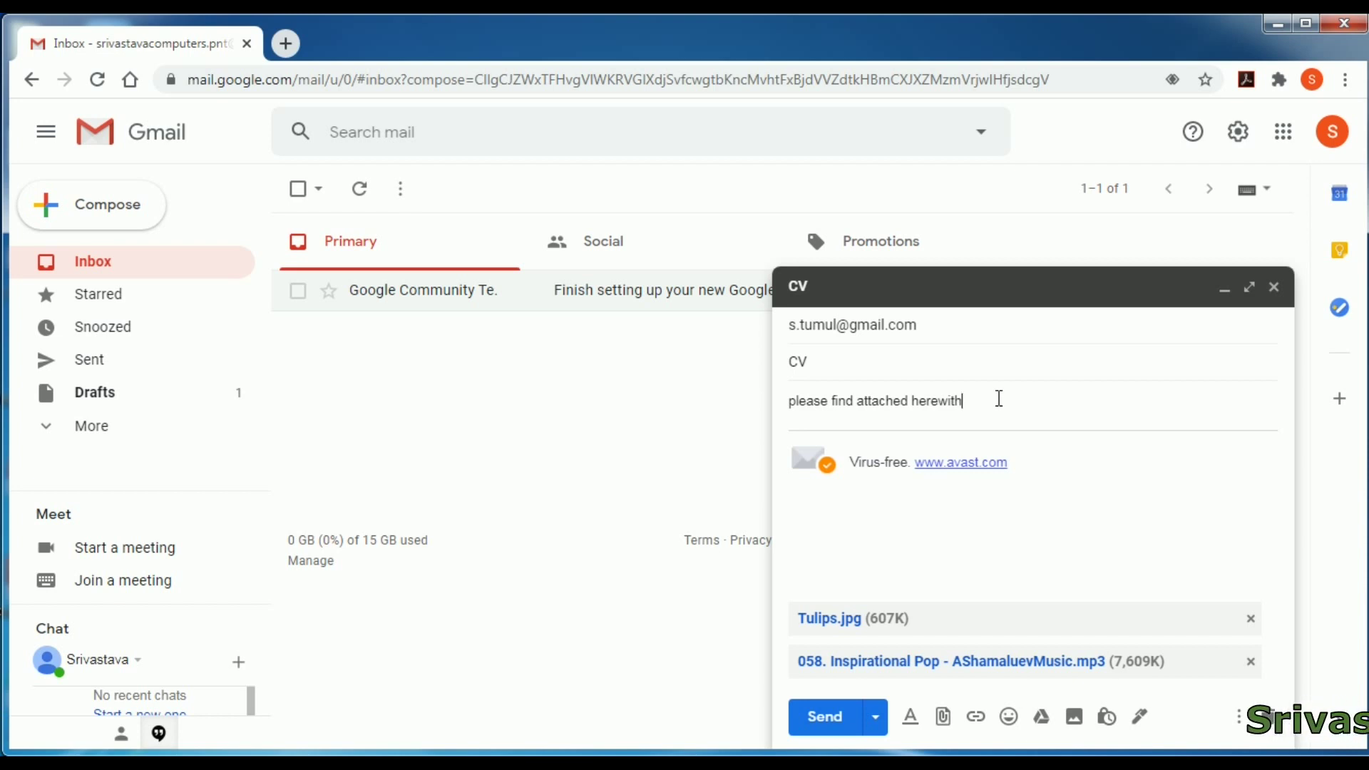
- Apply bold and a blue text colour to the line 'please find attached herewith'
click(911, 720)
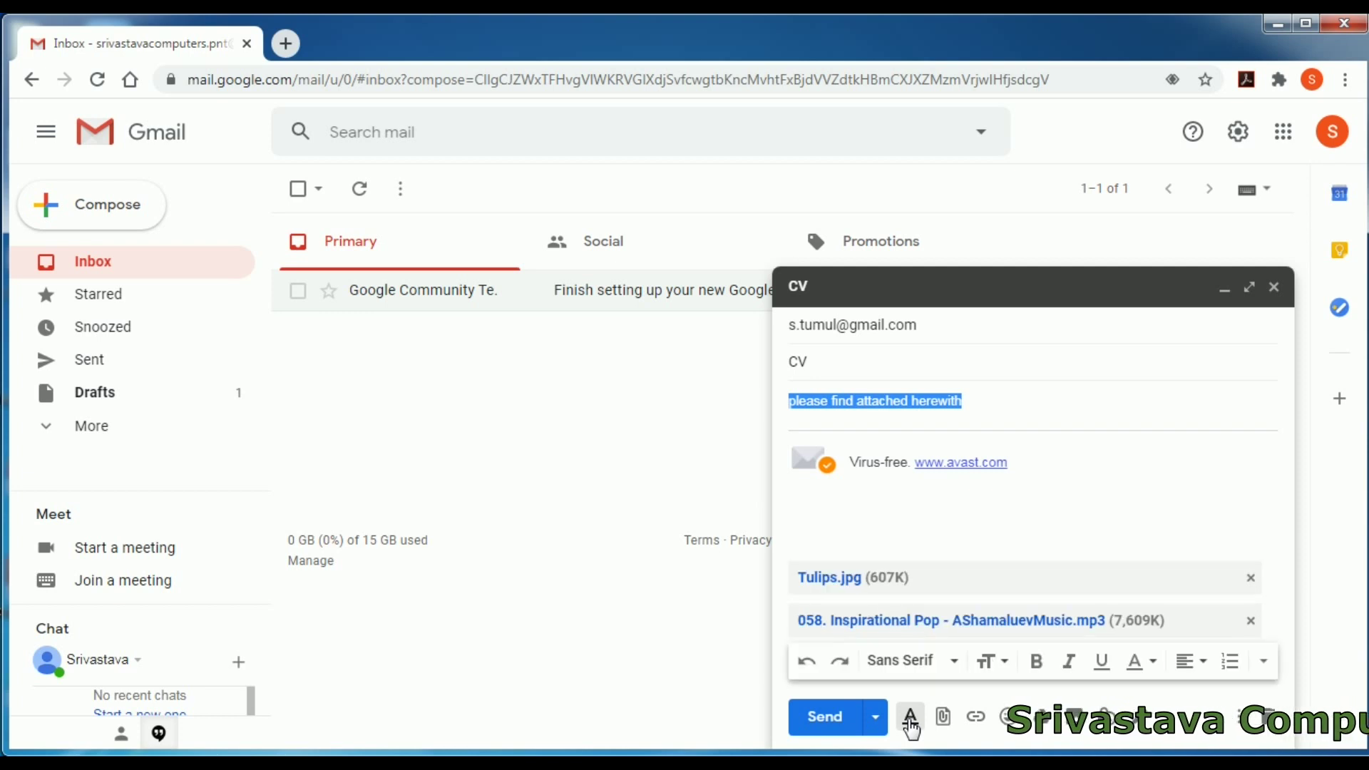
click(1036, 661)
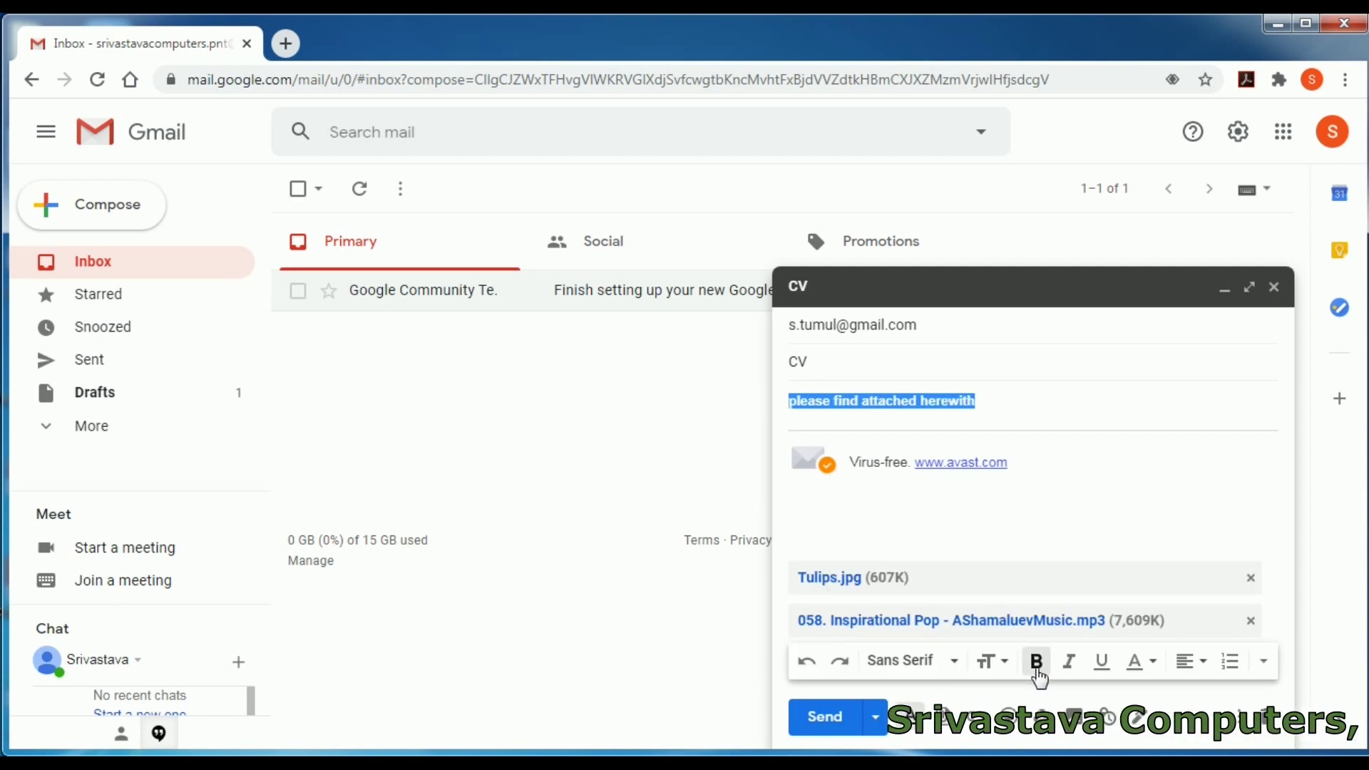
click(1141, 662)
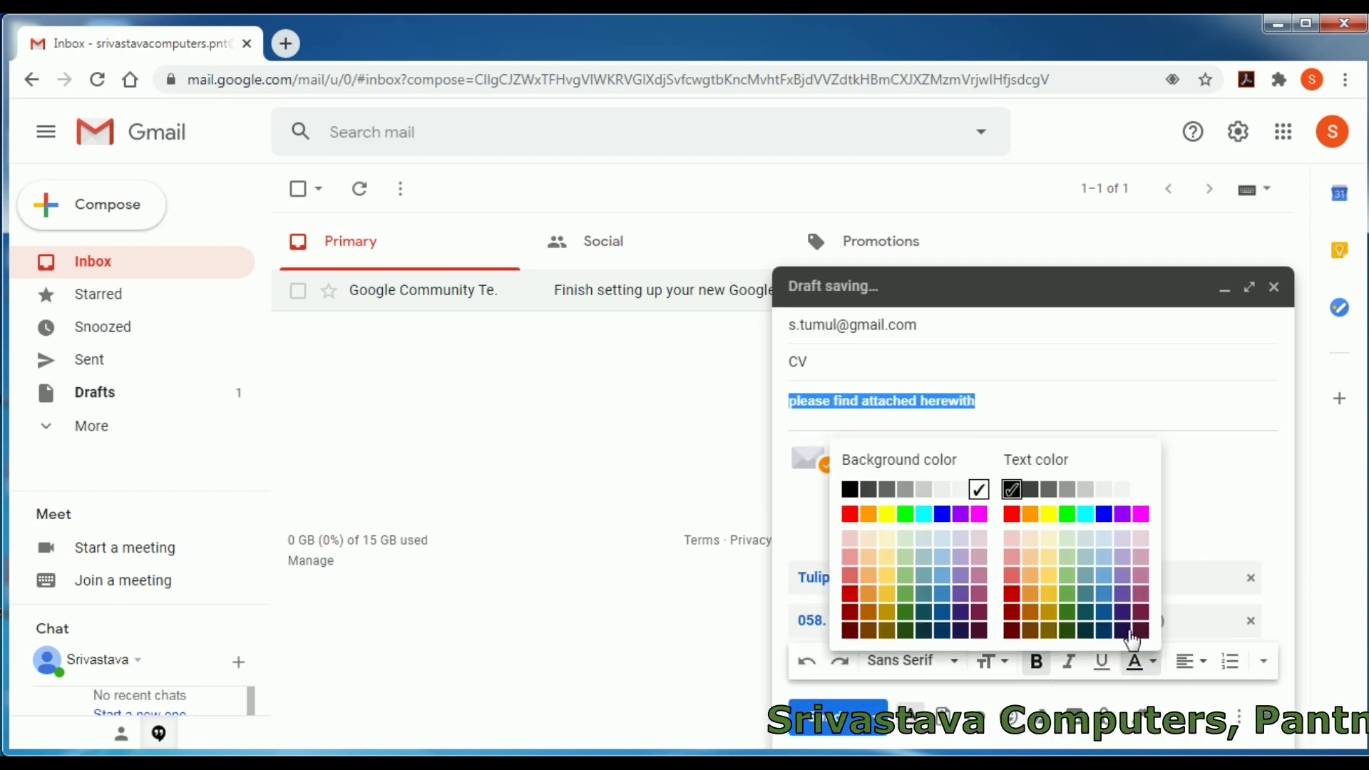
click(1107, 543)
click(1027, 411)
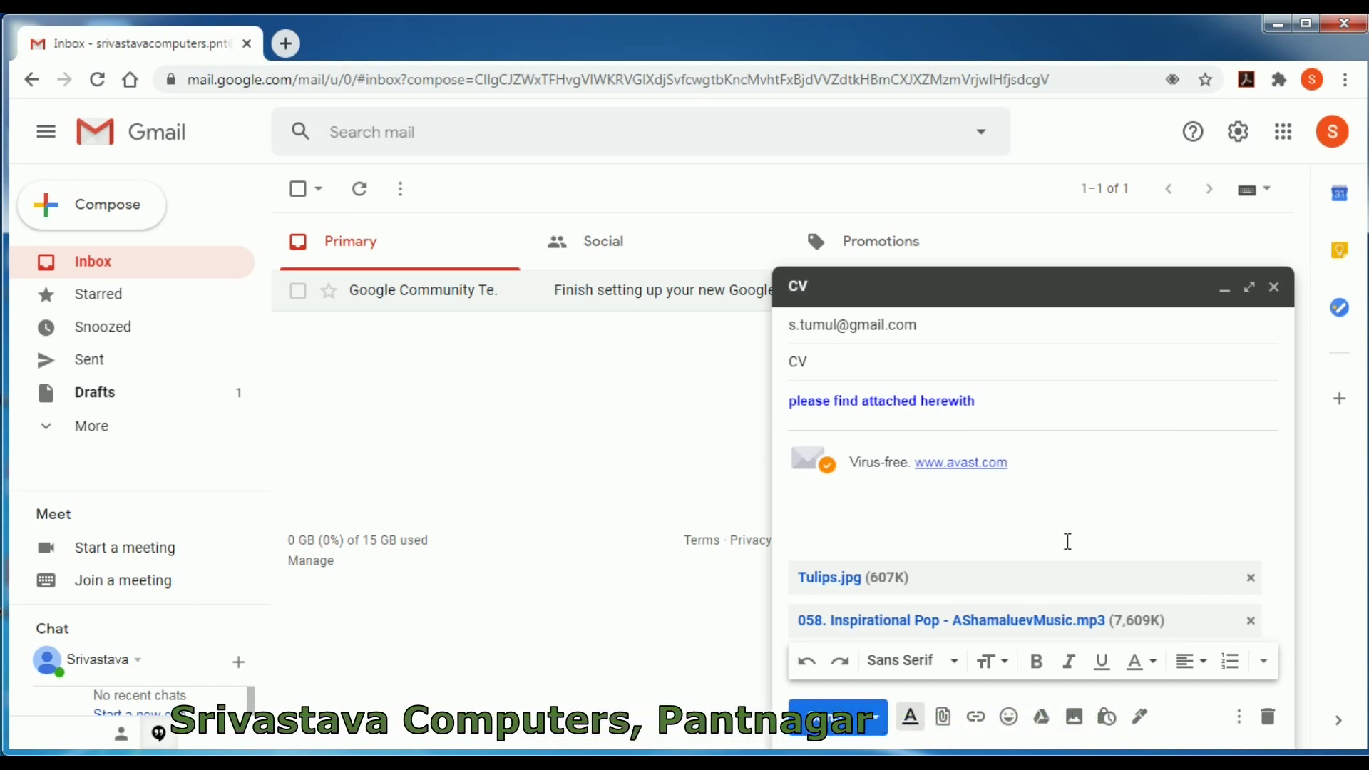
- Send the formatted CV email, dismiss the sent notice, and start a blank new message
click(818, 728)
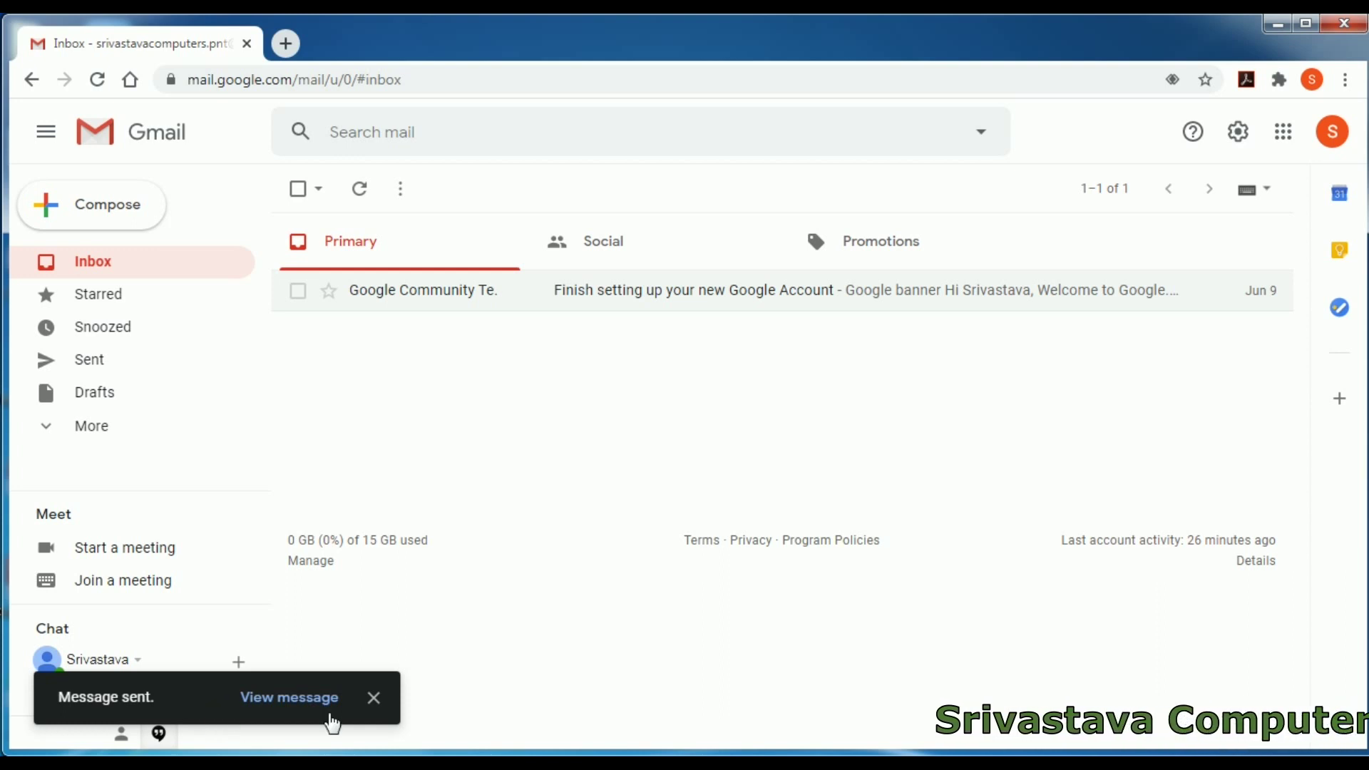
click(376, 708)
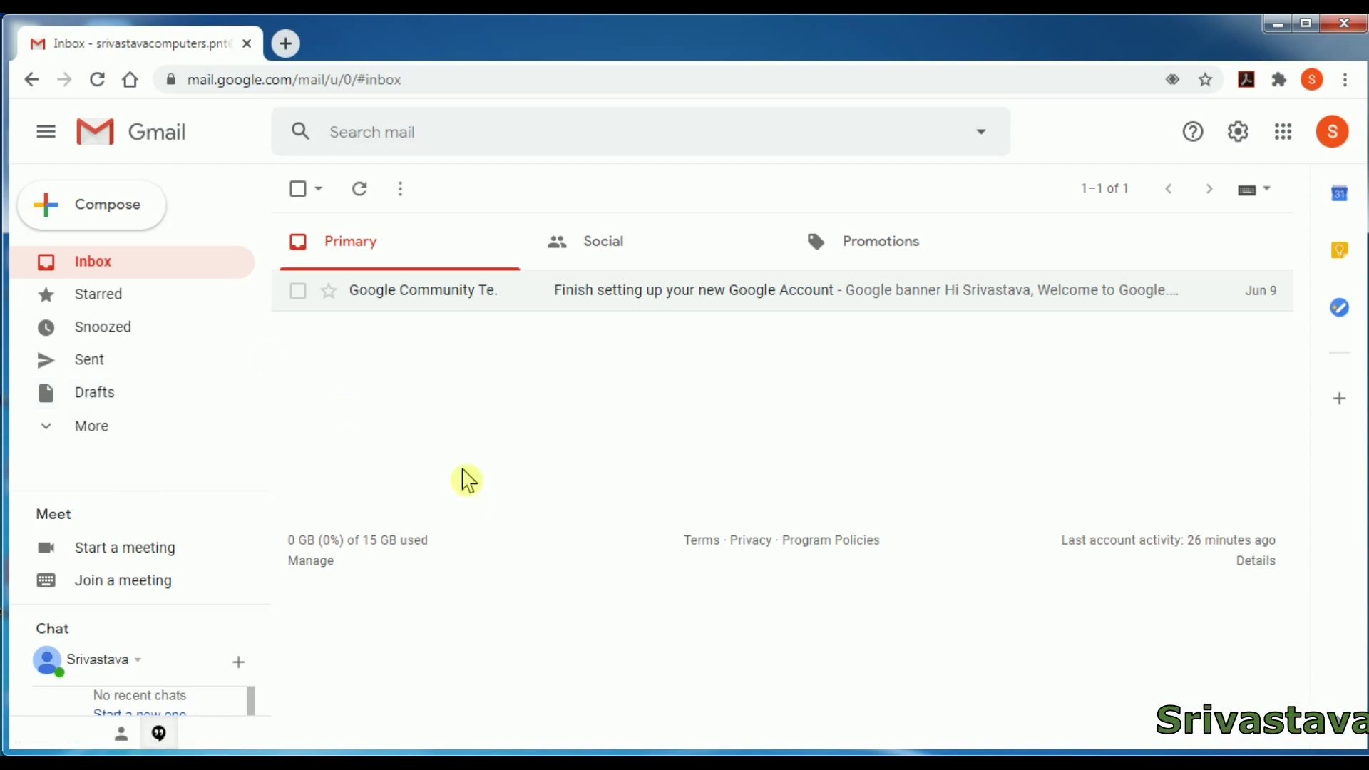
click(111, 223)
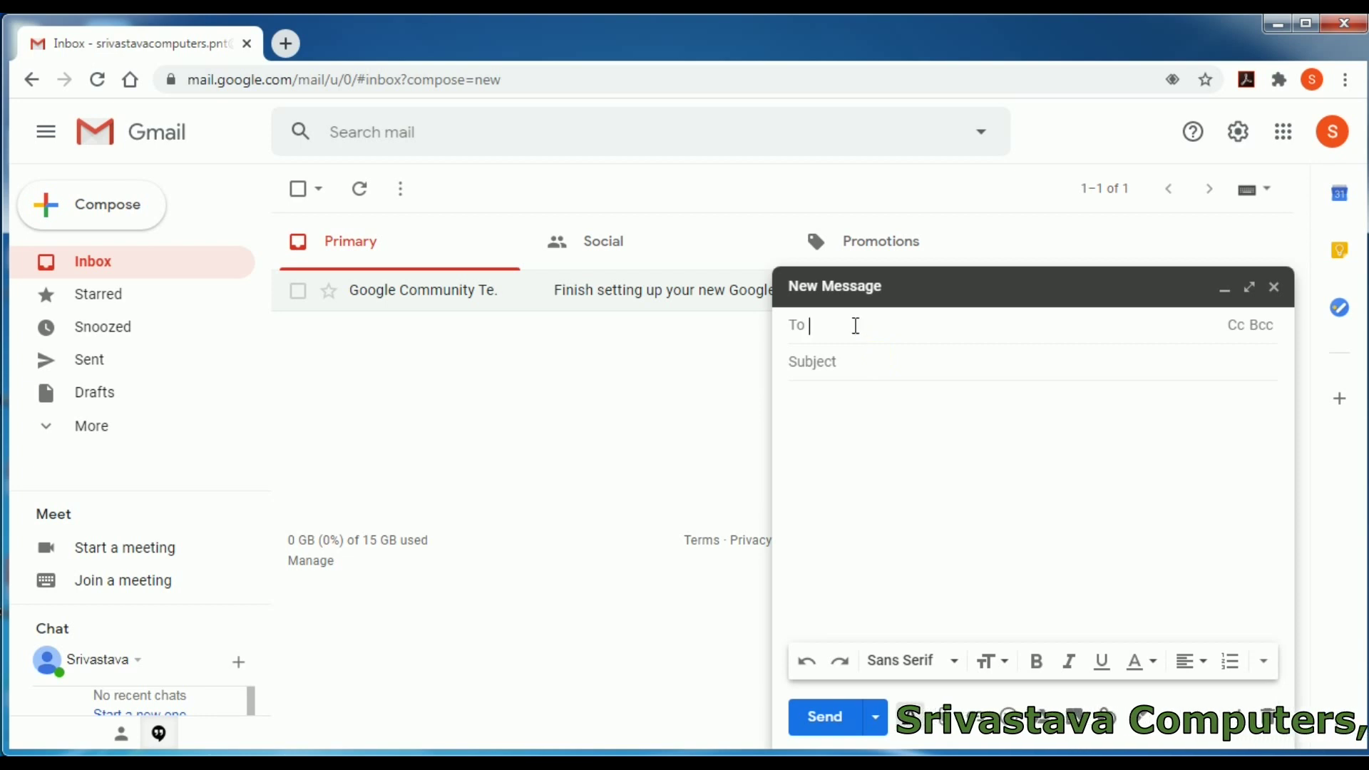
- Address the email to the suggested contact, subject 'Balance sheet', body starting 'Balance sheet of 2019-'
text(s)
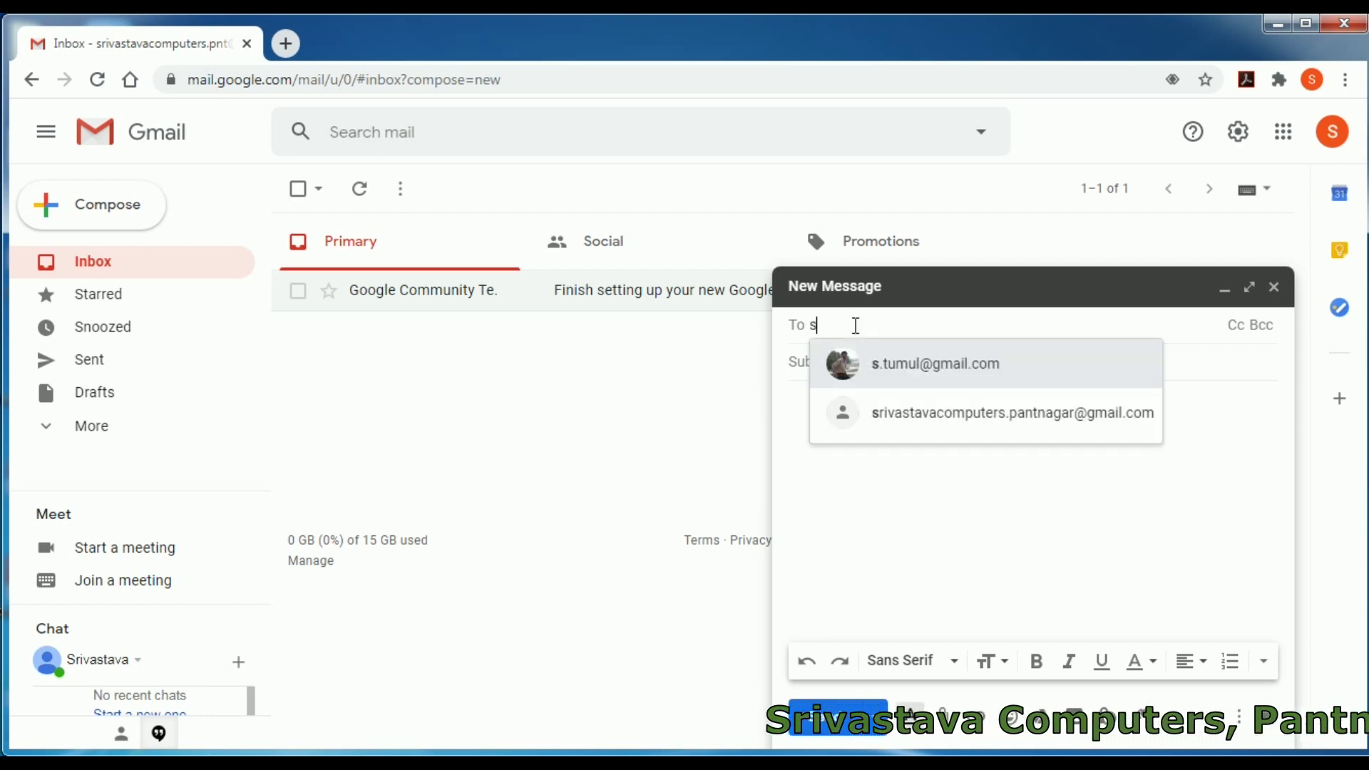
click(889, 367)
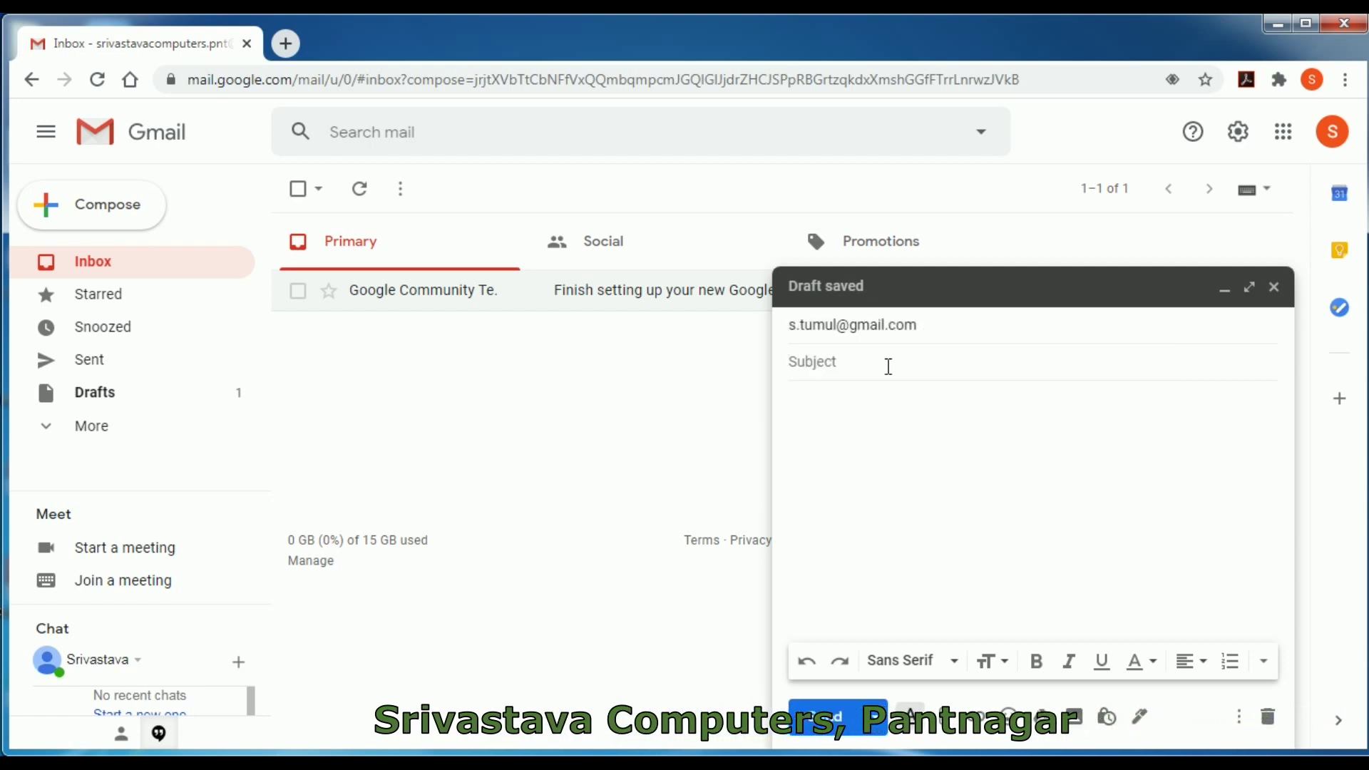
text(A)
key(BackSpace)
text(Ba)
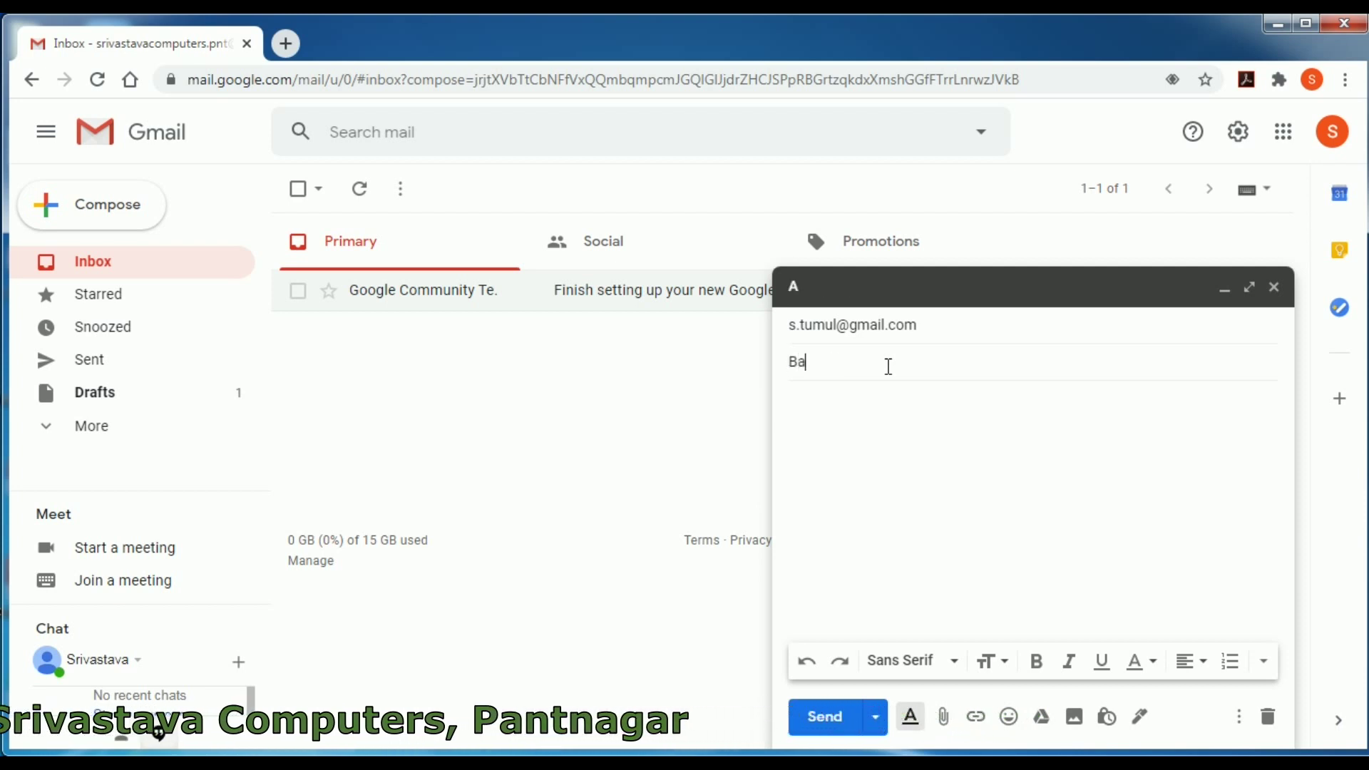
text(lance sheet)
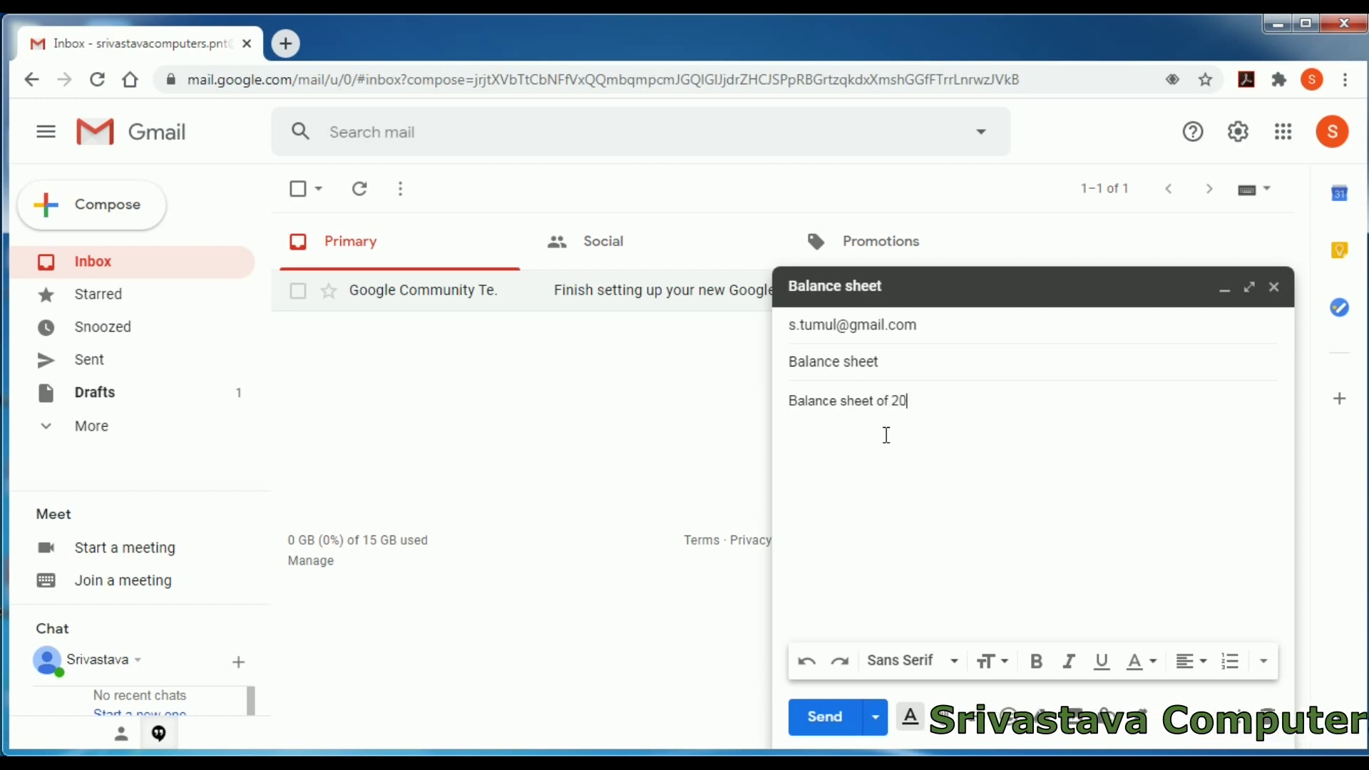
text(-)
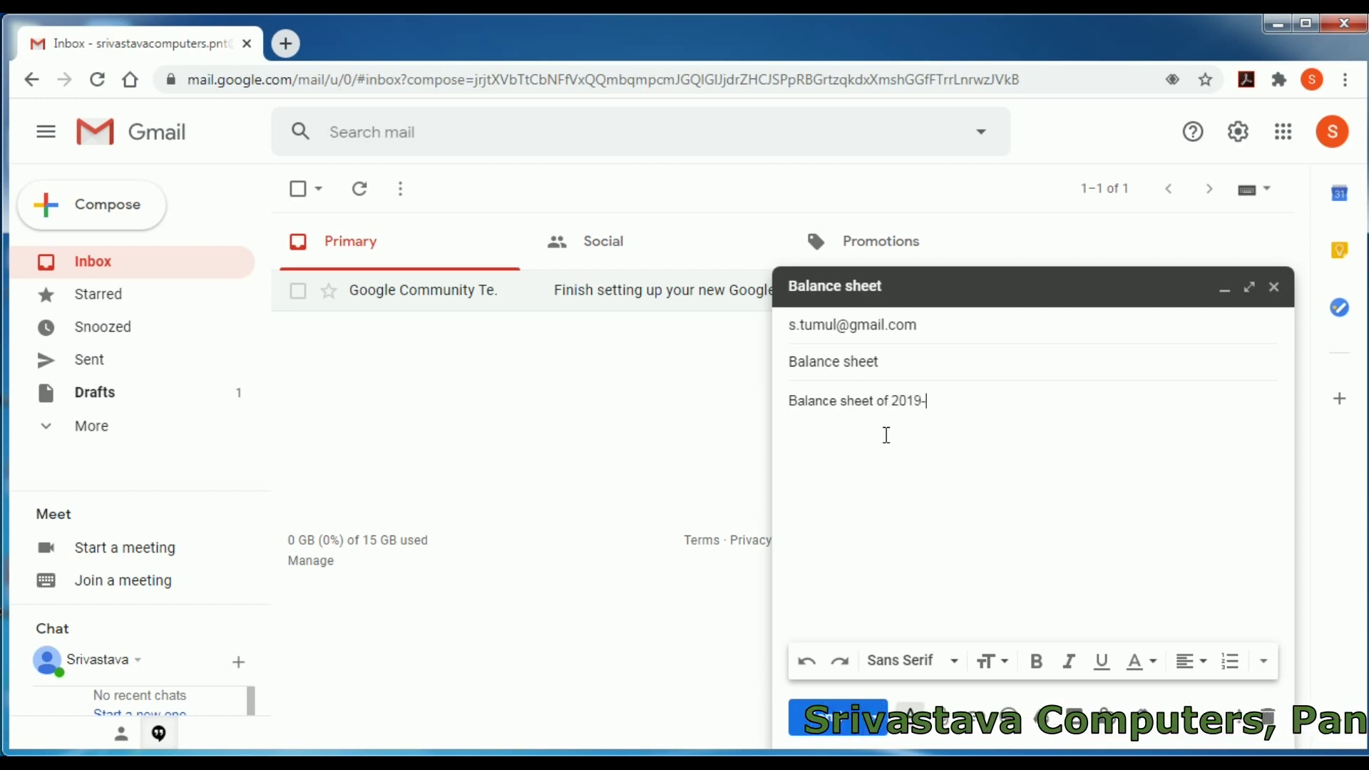
text(20)
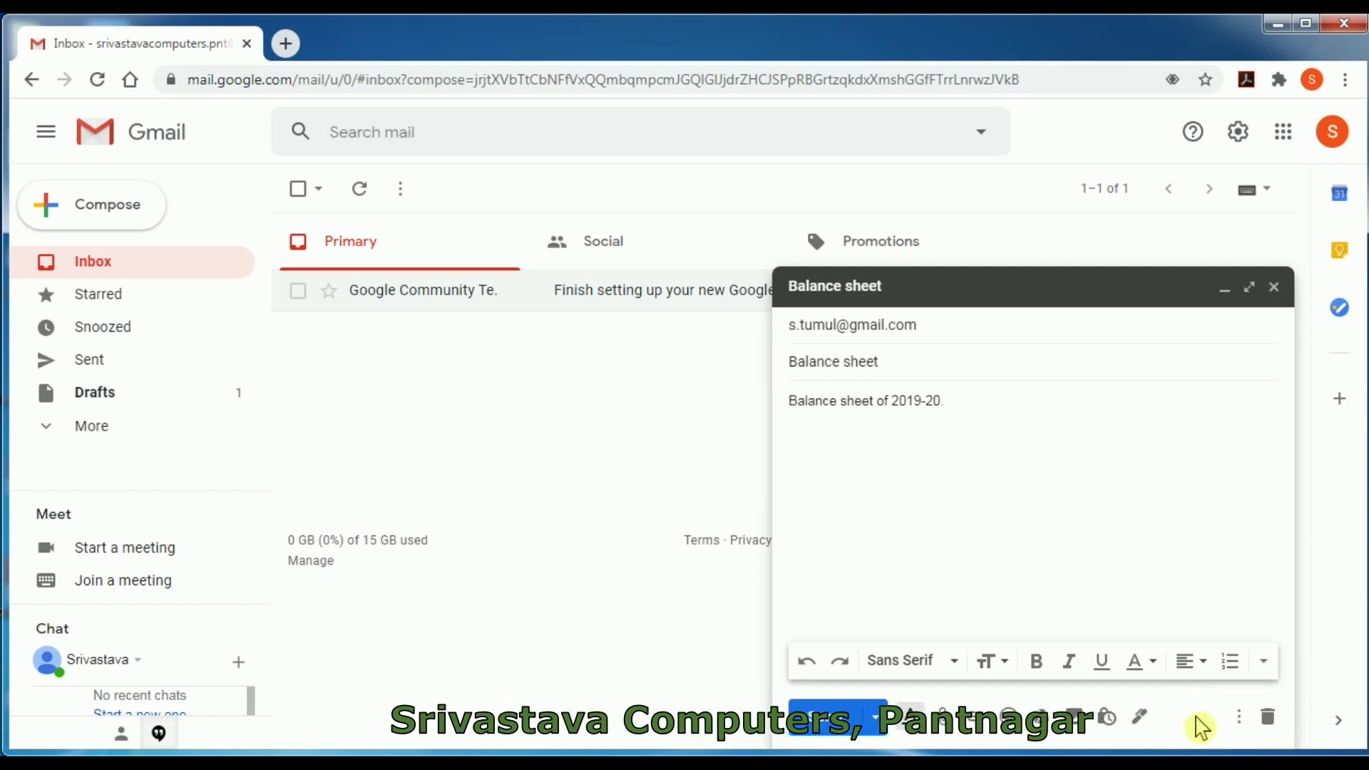
- Save the Balance sheet message as a draft, then reopen it from the Drafts list
click(1273, 288)
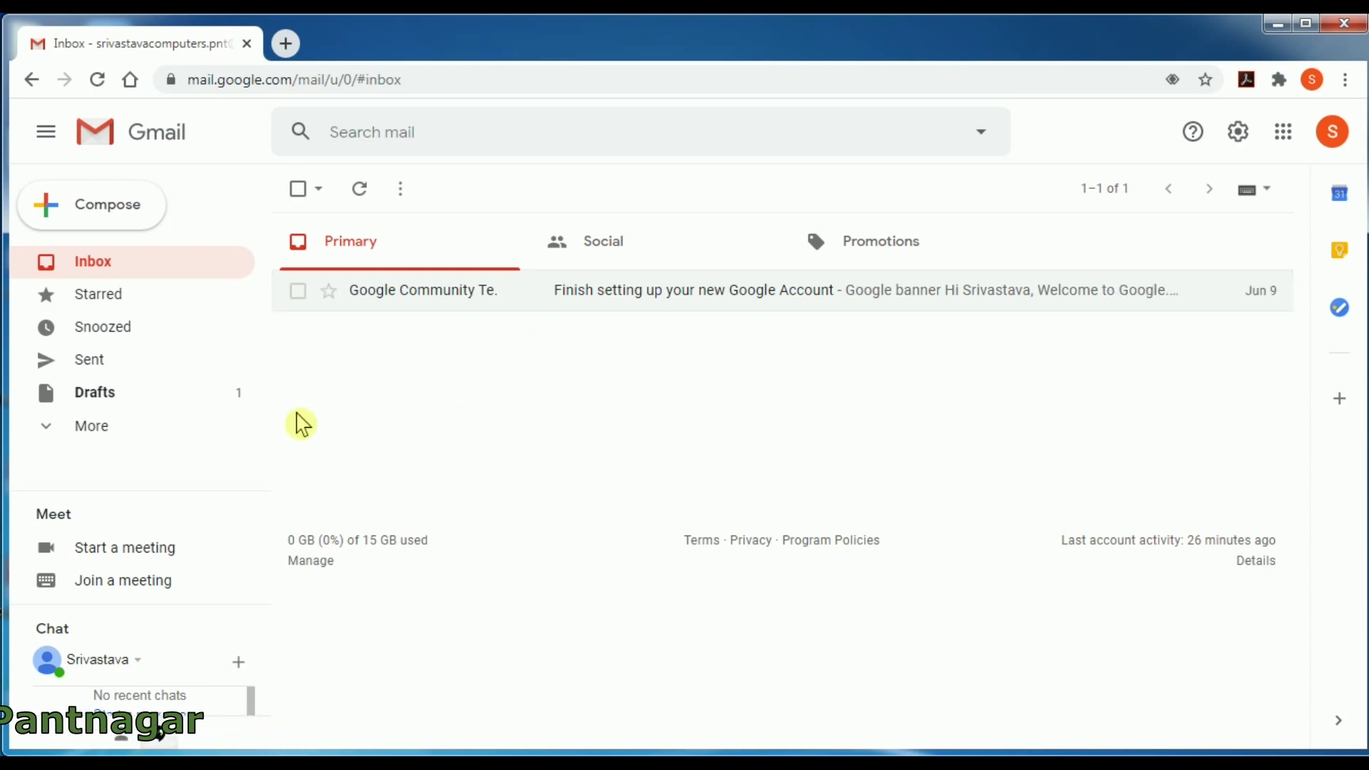
click(176, 403)
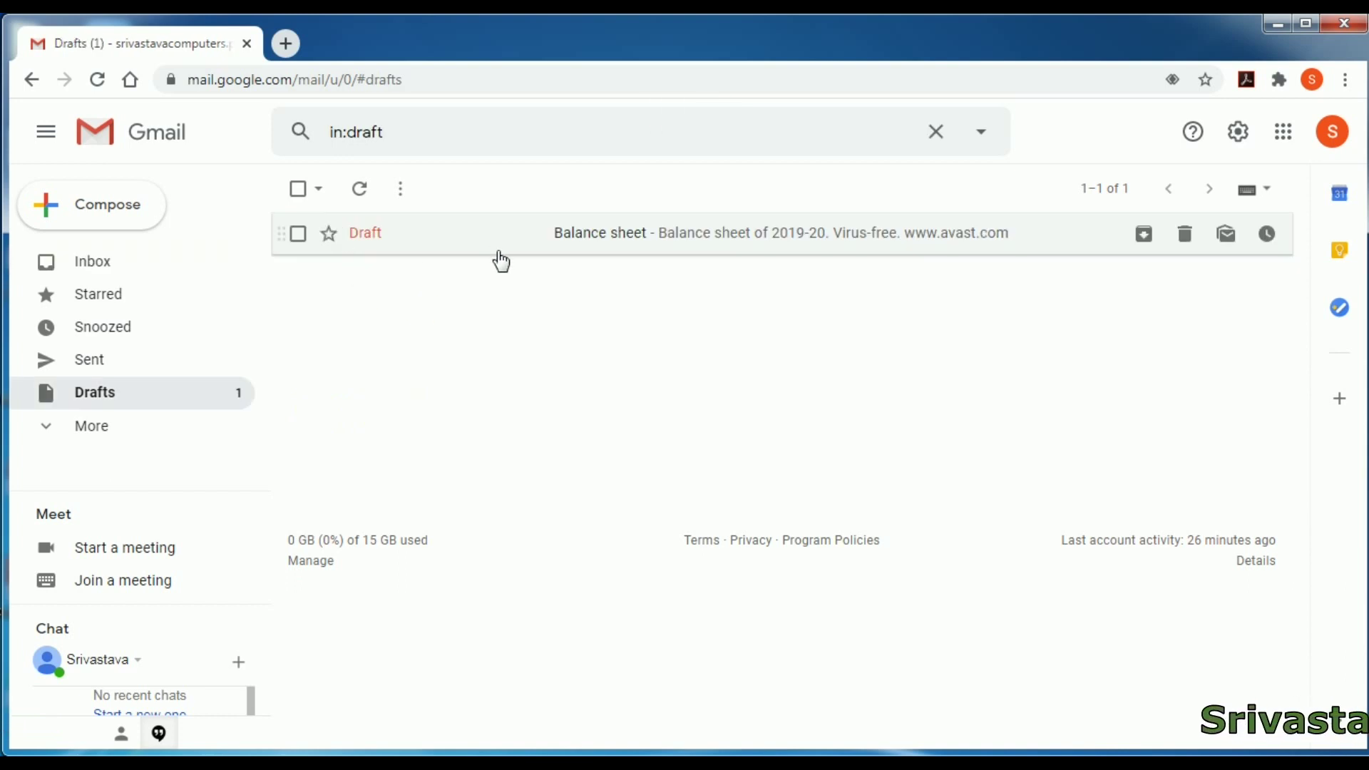
click(547, 244)
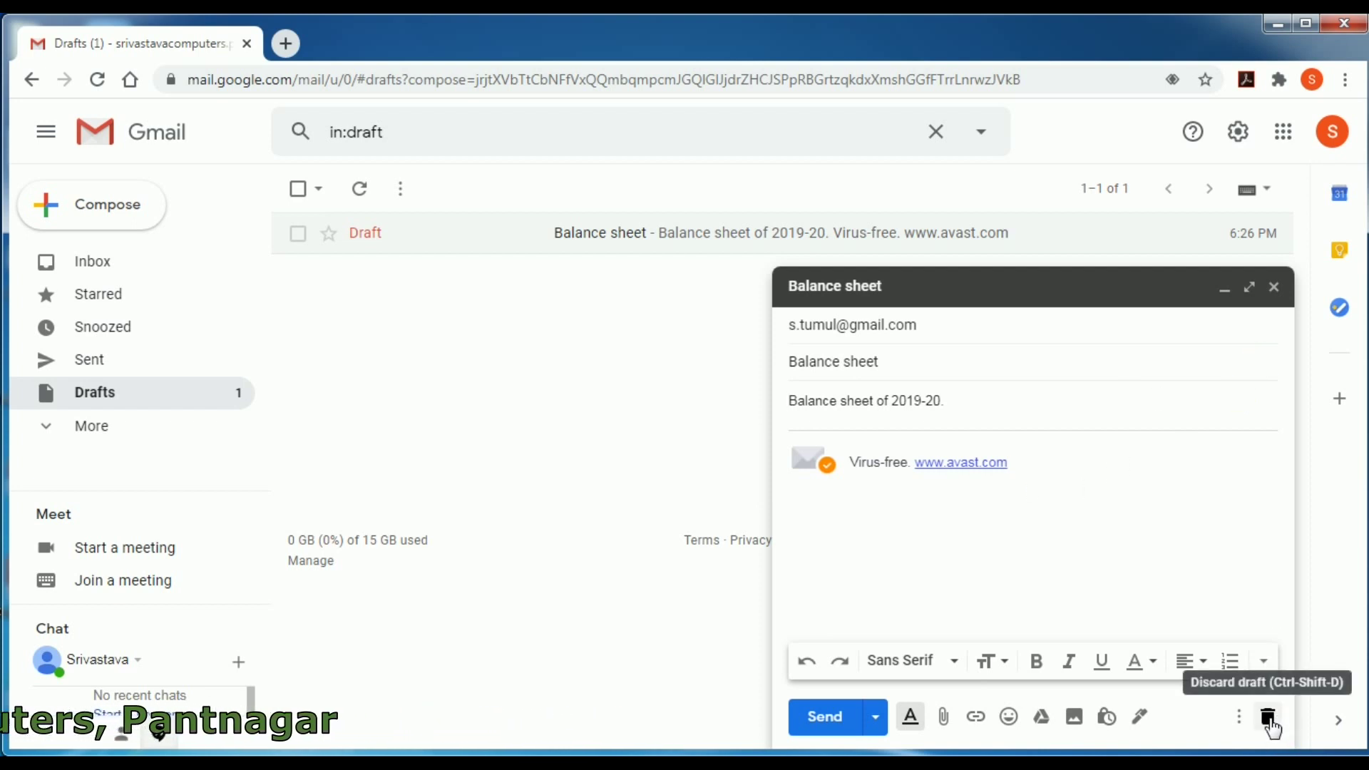
- Discard the reopened Balance sheet draft and go back to the Inbox
click(1269, 718)
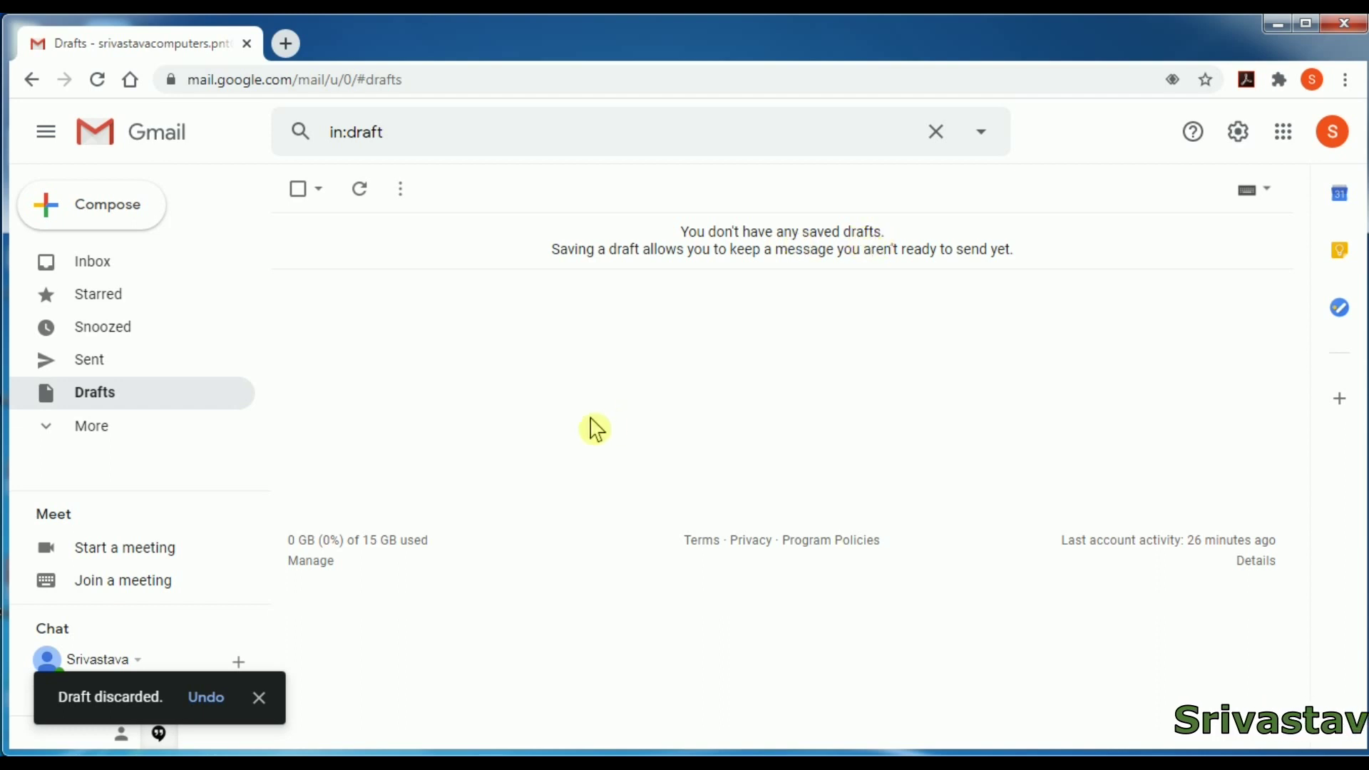
click(124, 272)
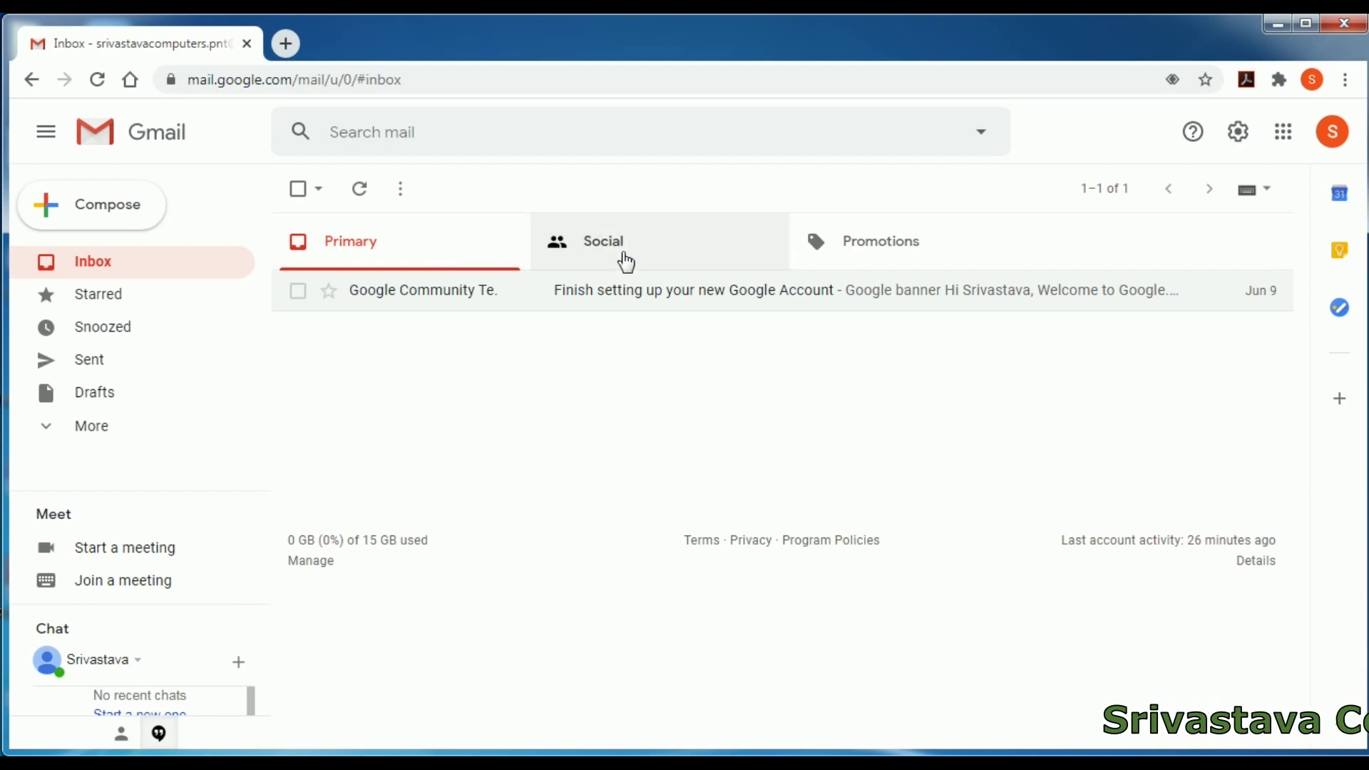
- Delete the shine.com and Goprep ad emails from the Promotions category
click(855, 259)
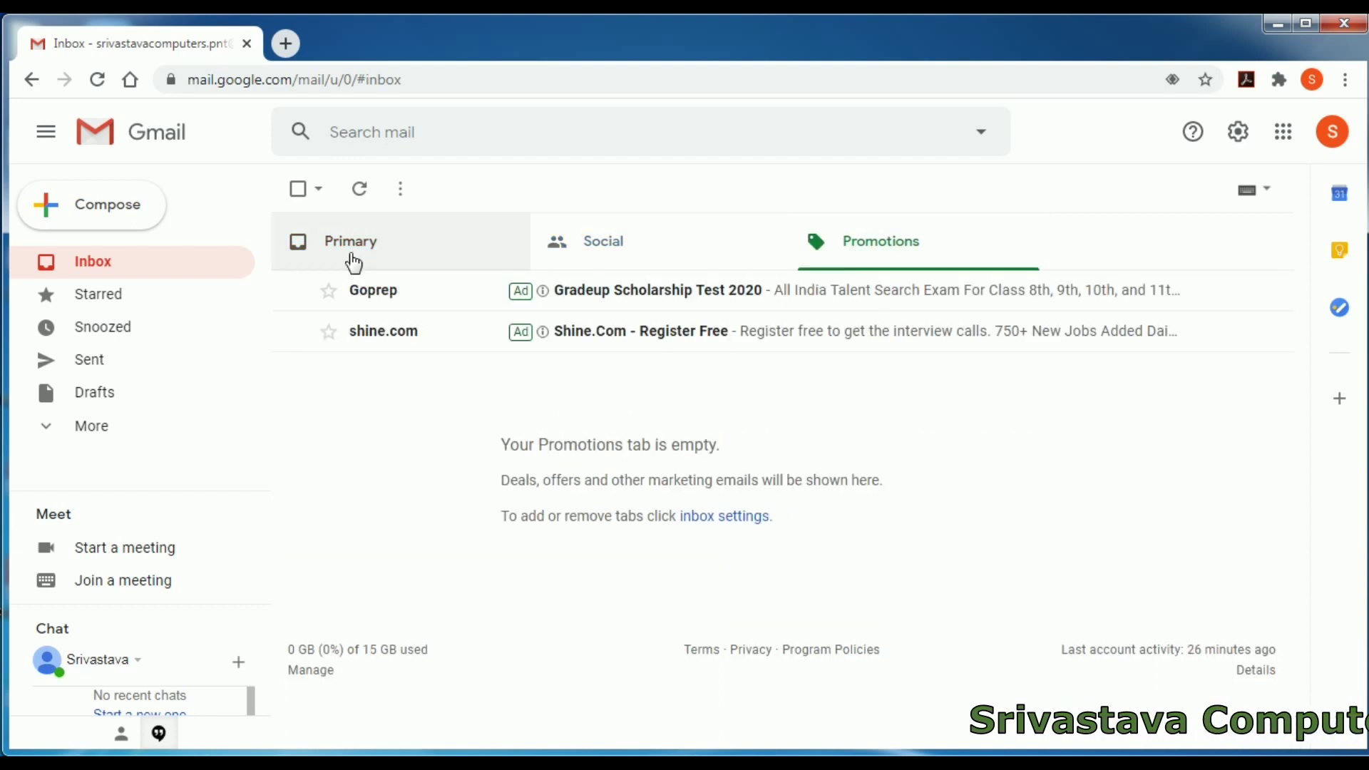
click(325, 257)
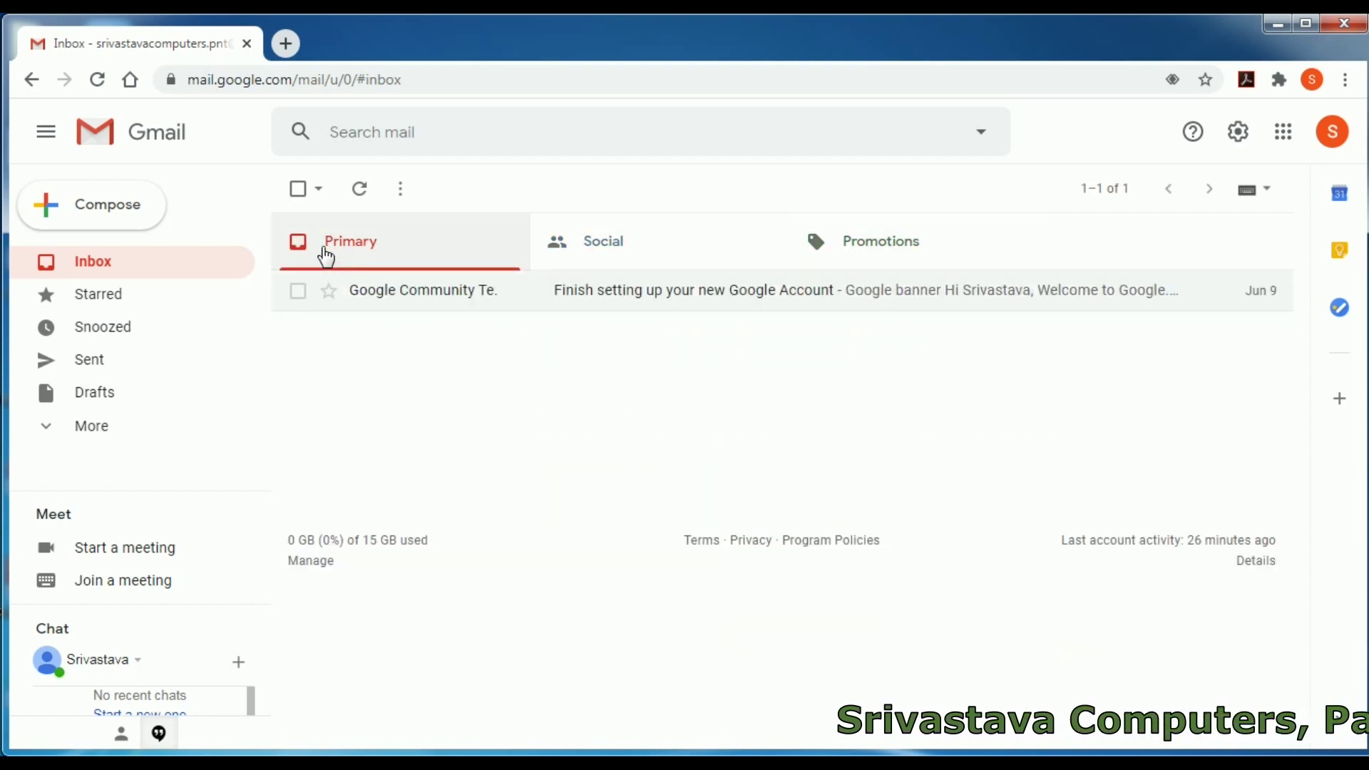
click(827, 254)
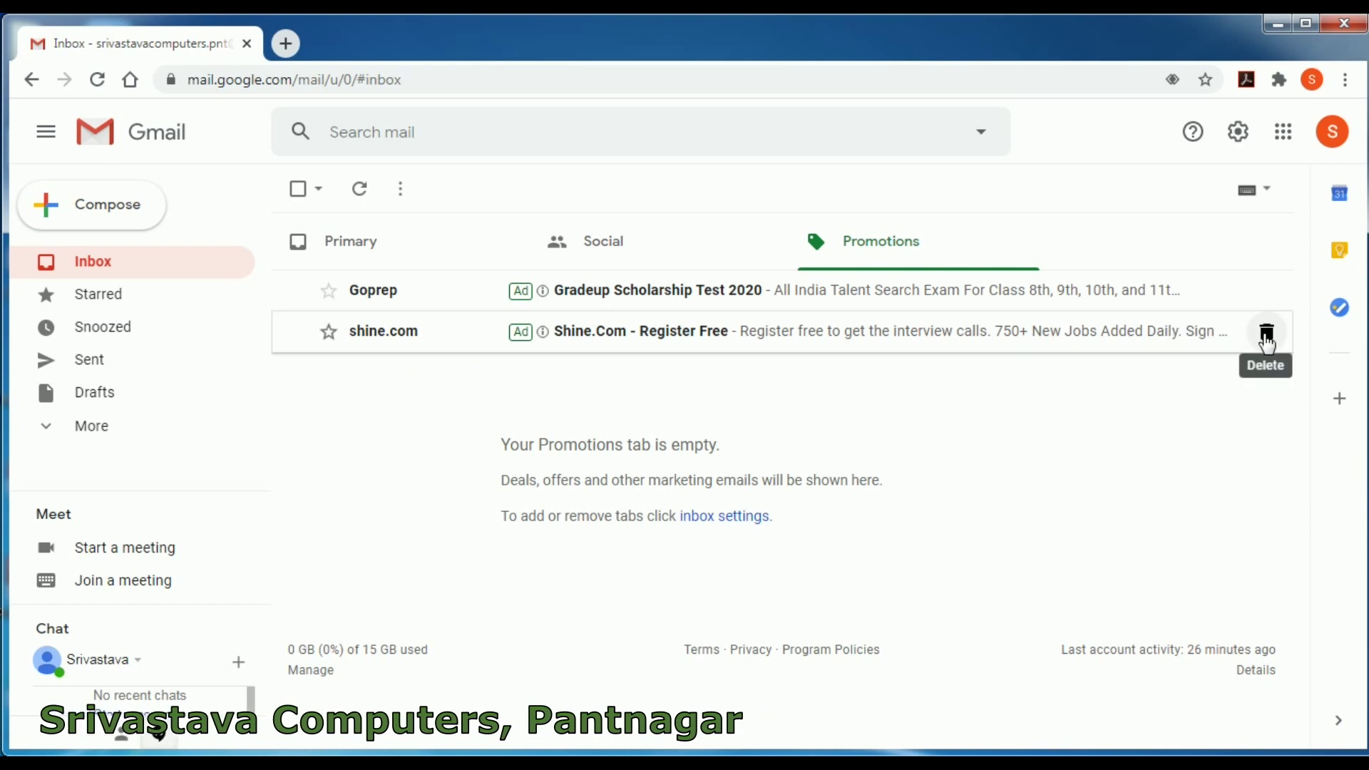
click(1268, 336)
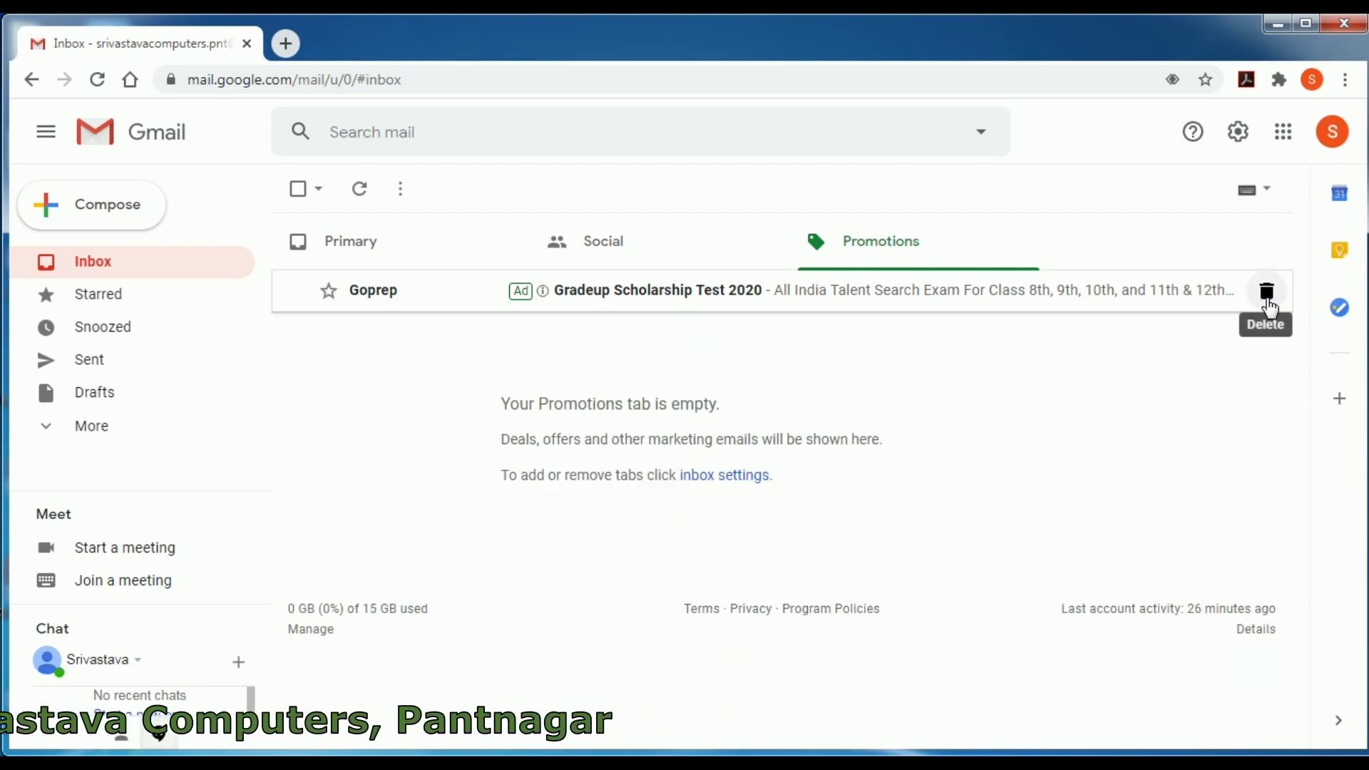
click(1267, 292)
- Delete the Facebook ad email from Social, then return to Primary
click(651, 268)
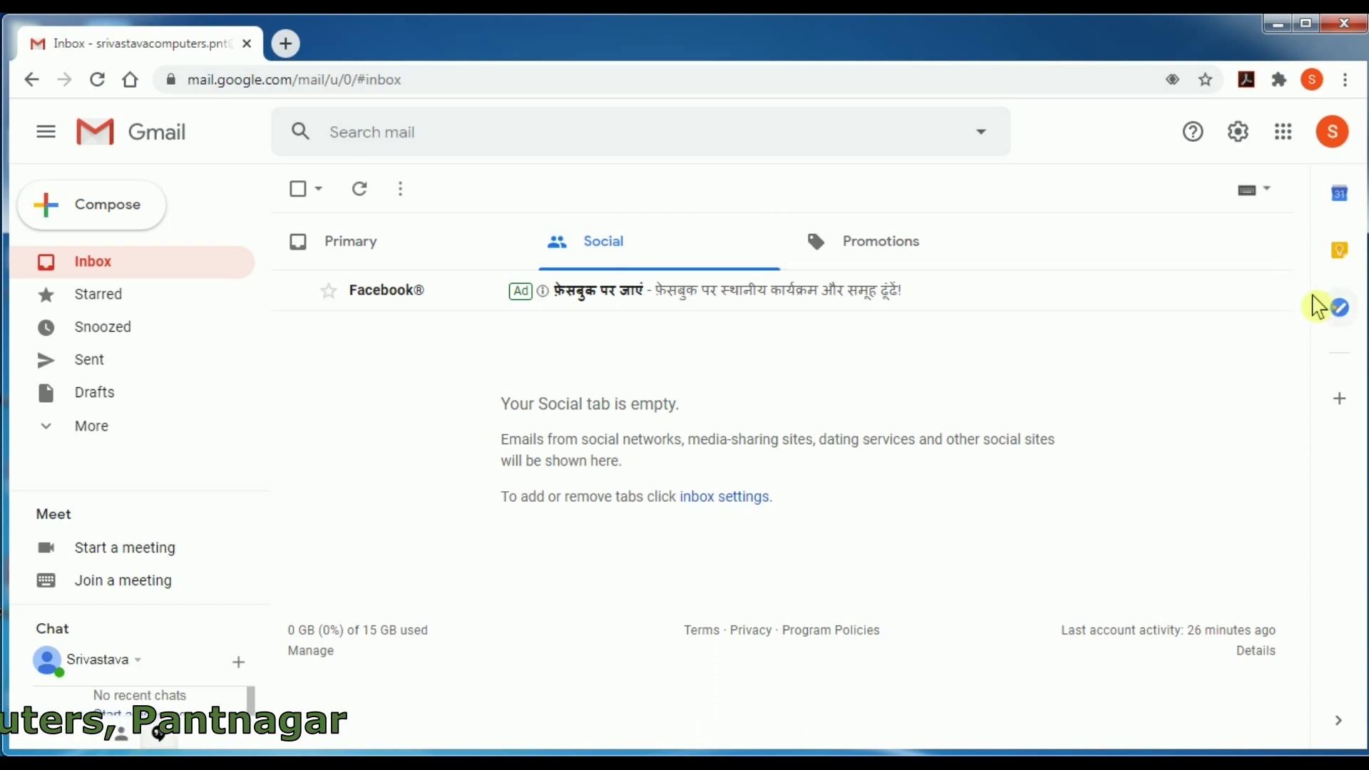
click(1274, 303)
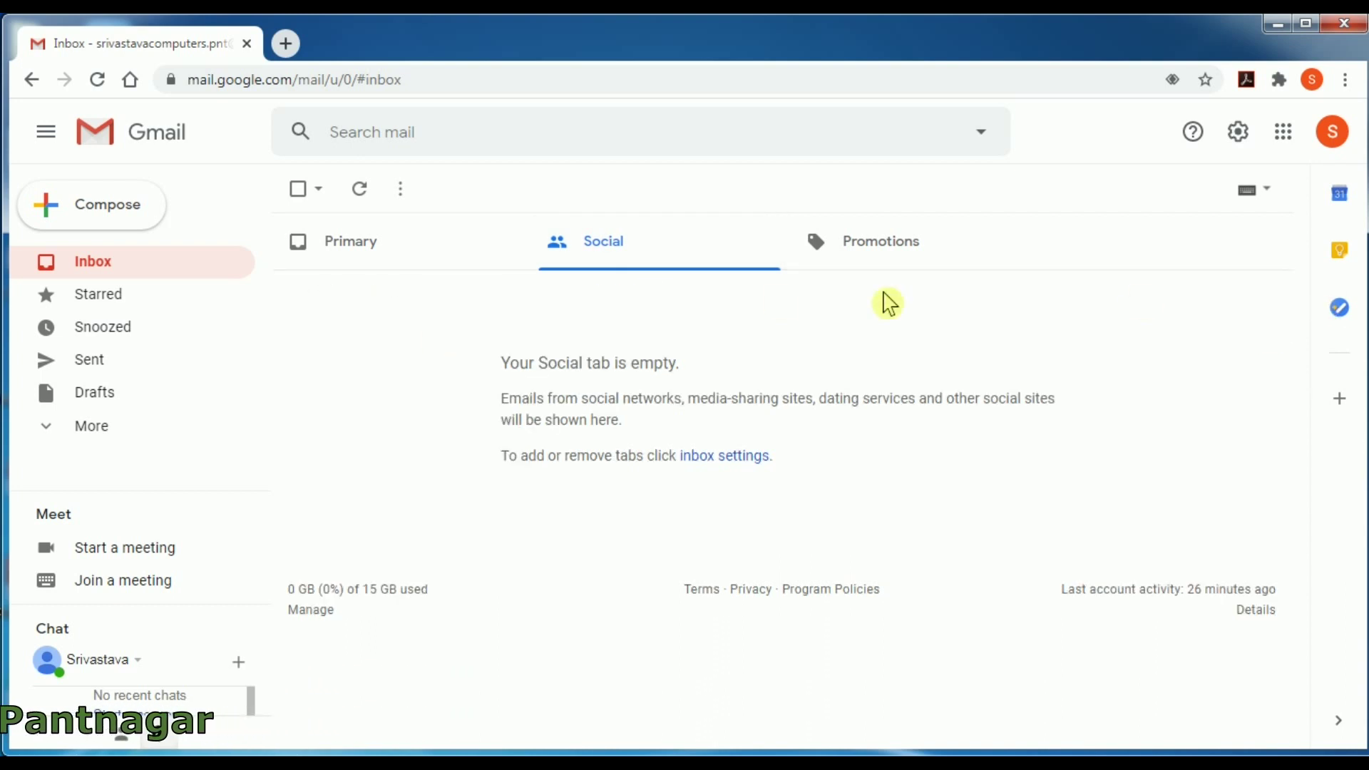
click(376, 252)
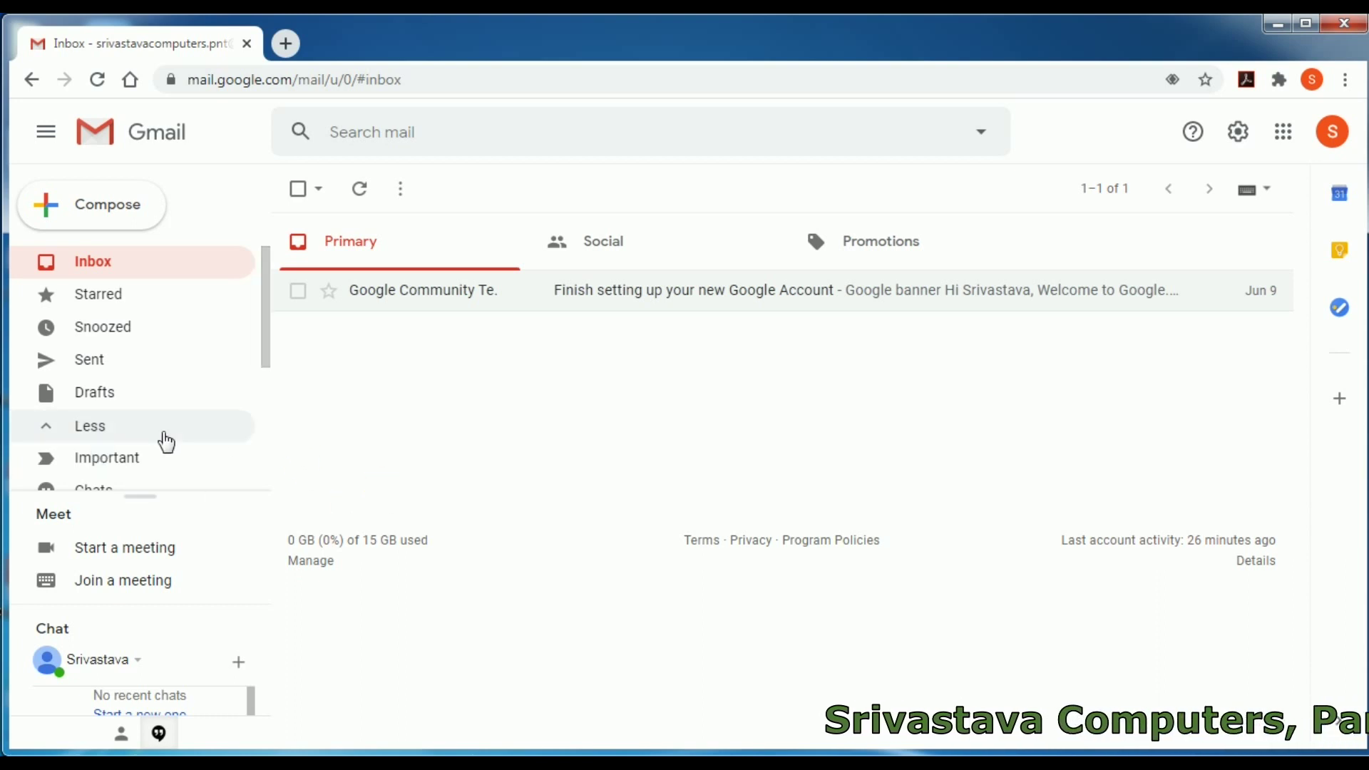
scroll(162, 437, down, 3)
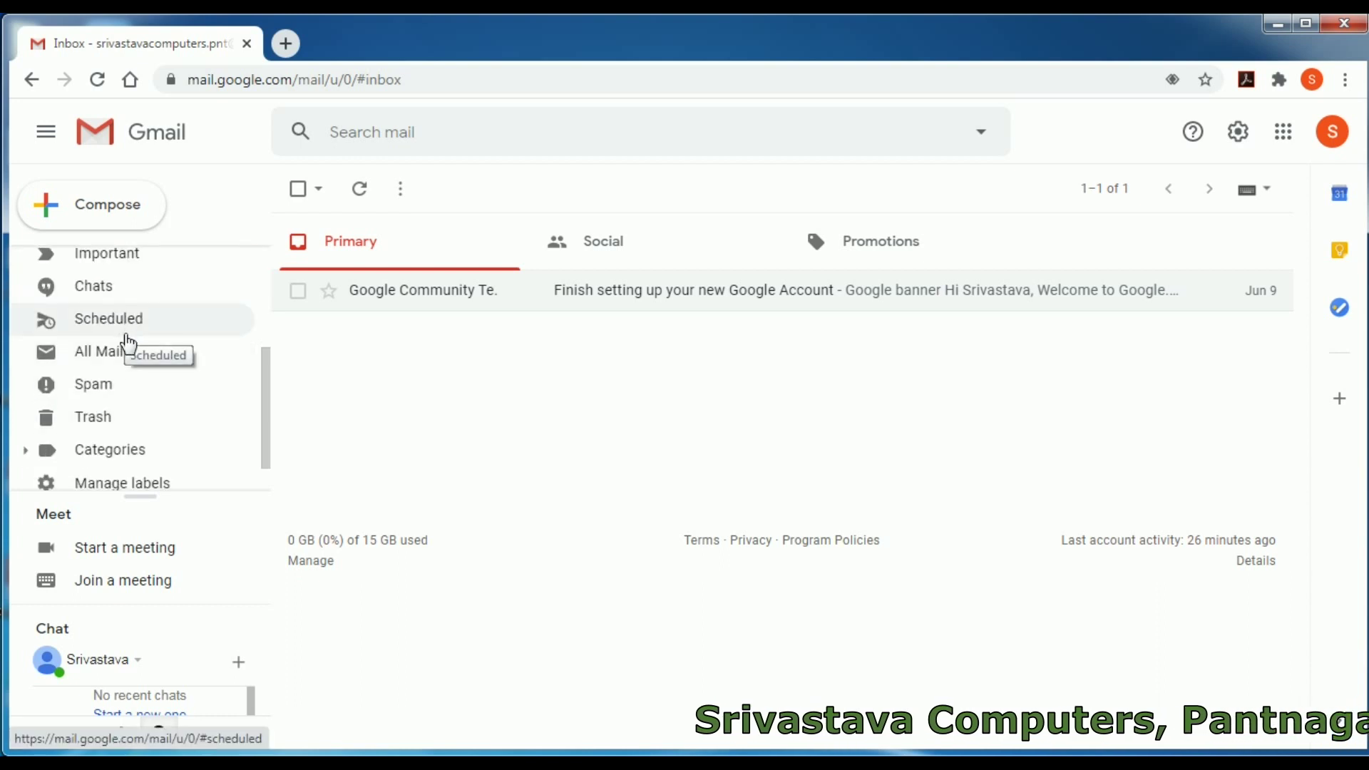
scroll(148, 426, down, 1)
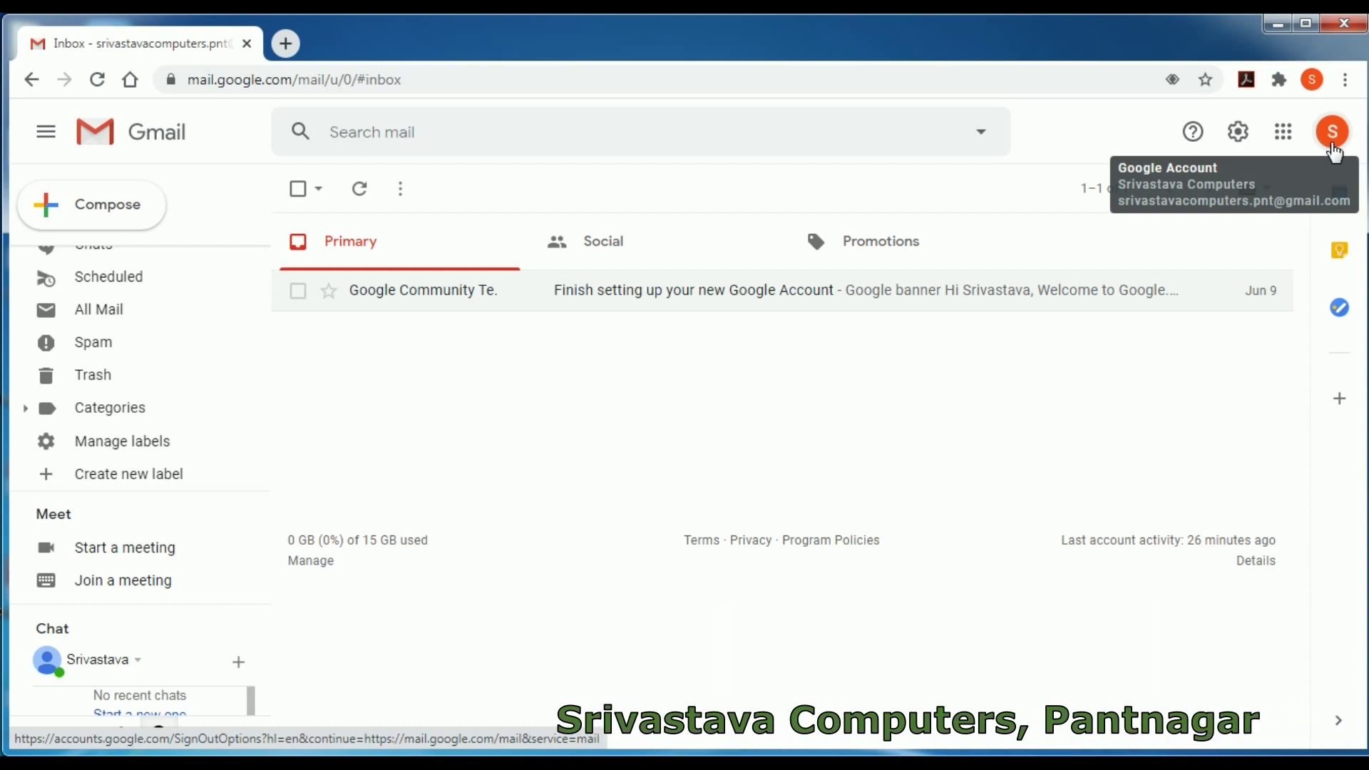
- Sign out of the Google account from the profile avatar menu
click(1334, 135)
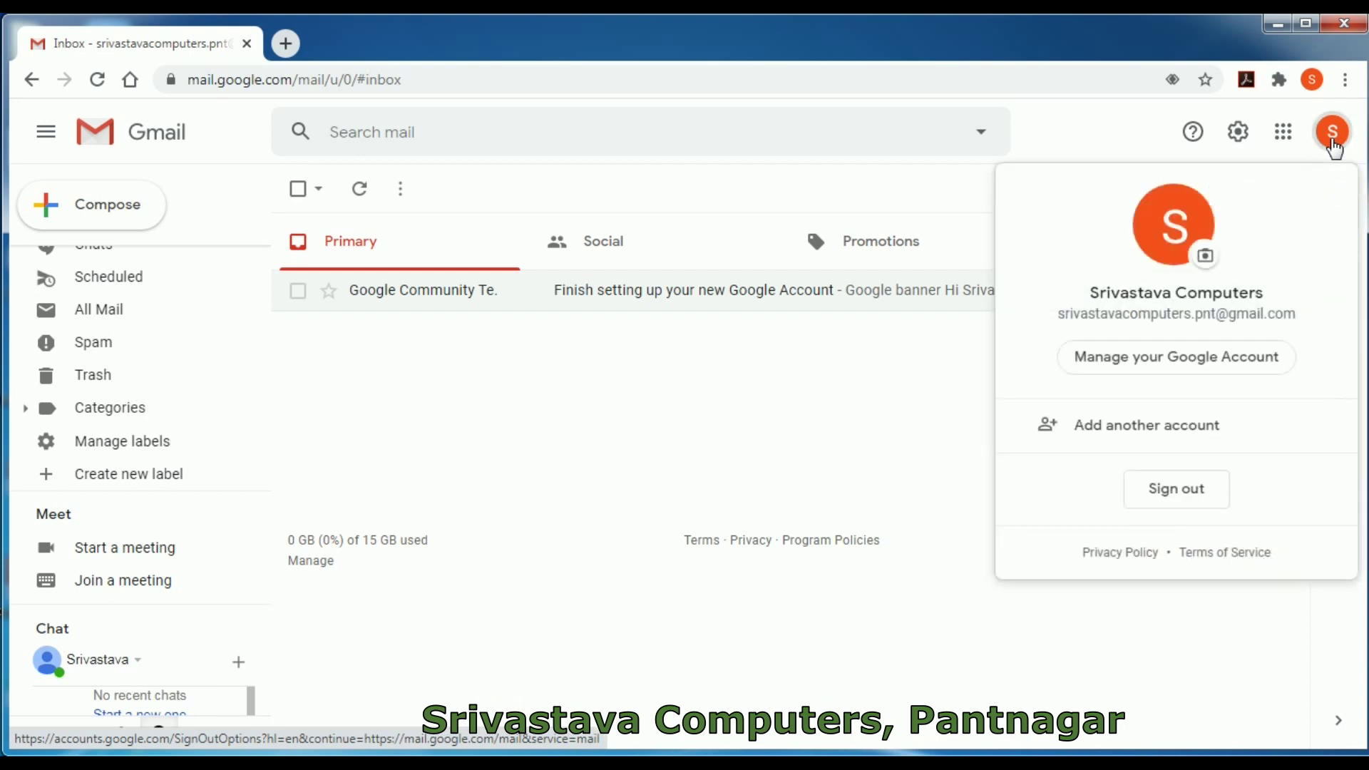
click(1208, 508)
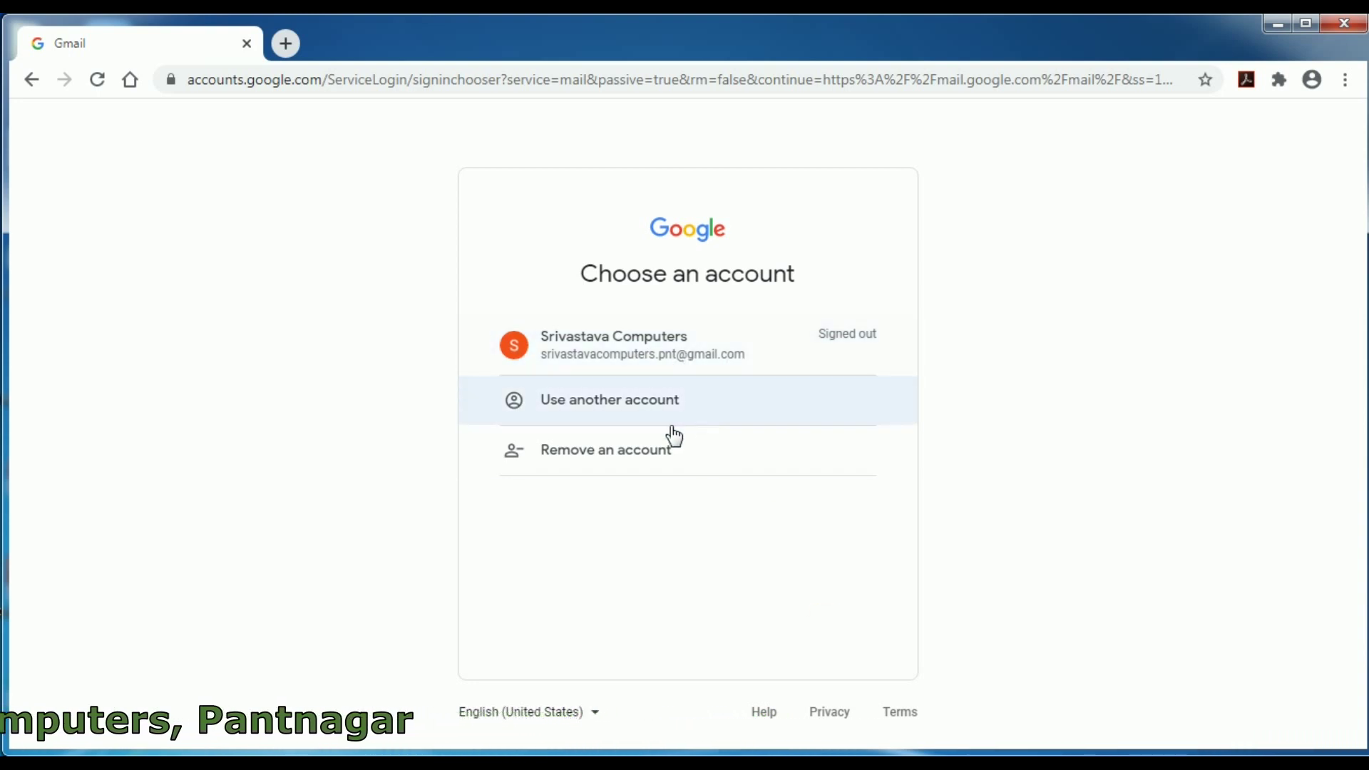
- Remove the signed-out Google account from this browser and confirm with 'Yes, remove'
click(625, 465)
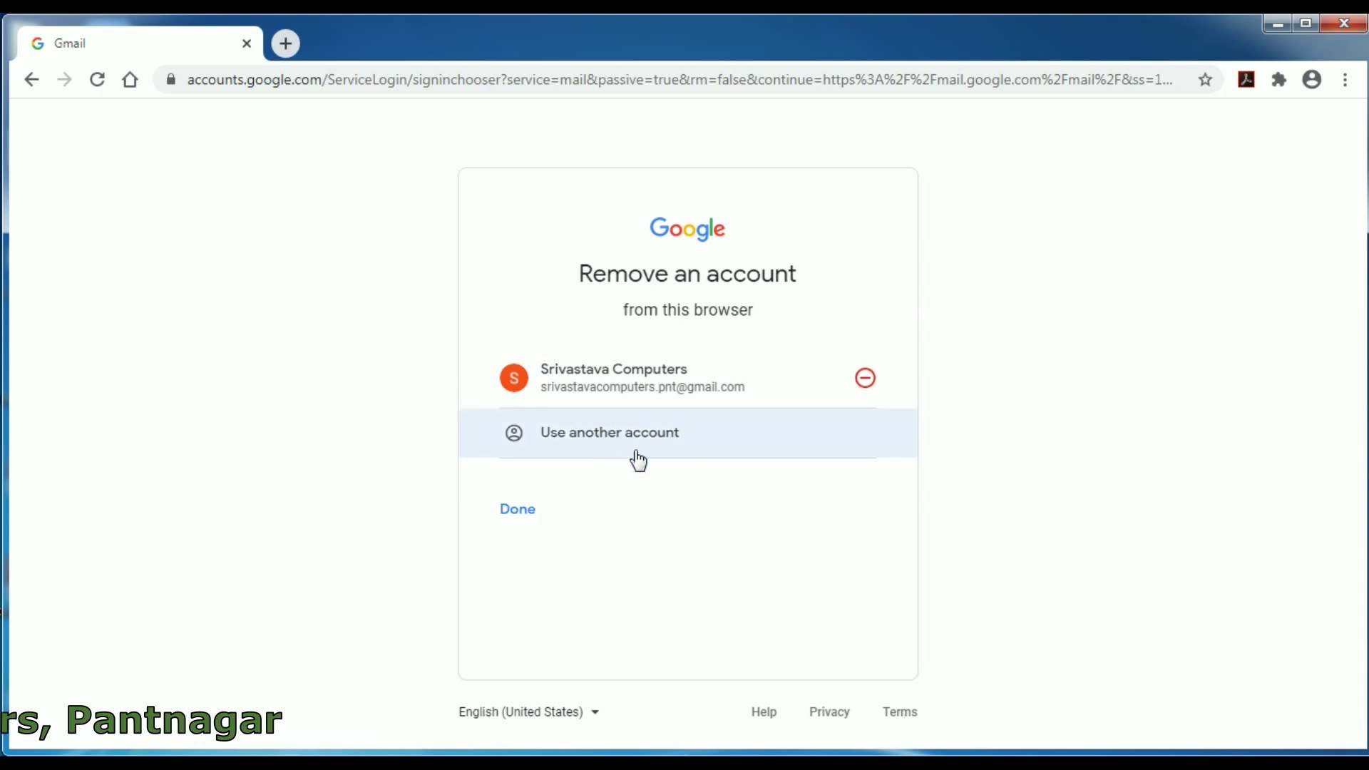
click(866, 380)
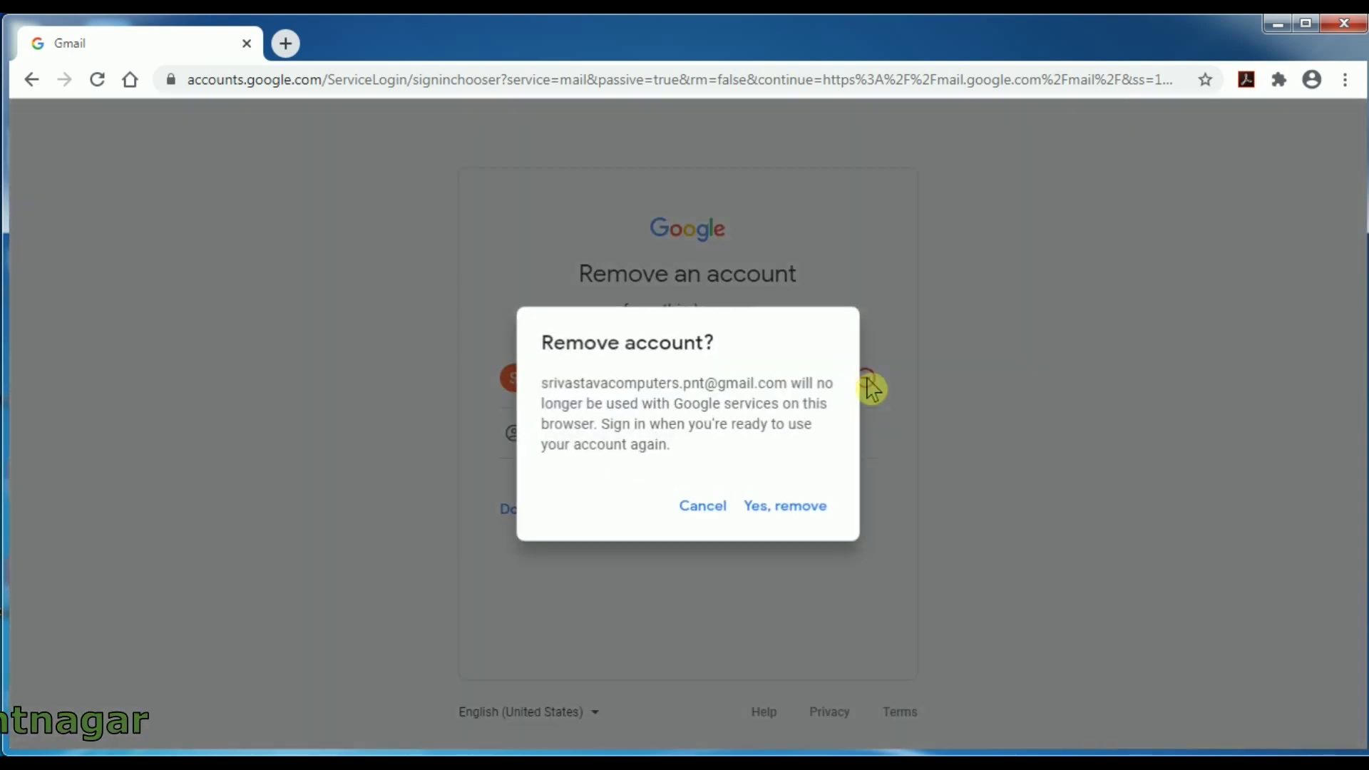
click(816, 520)
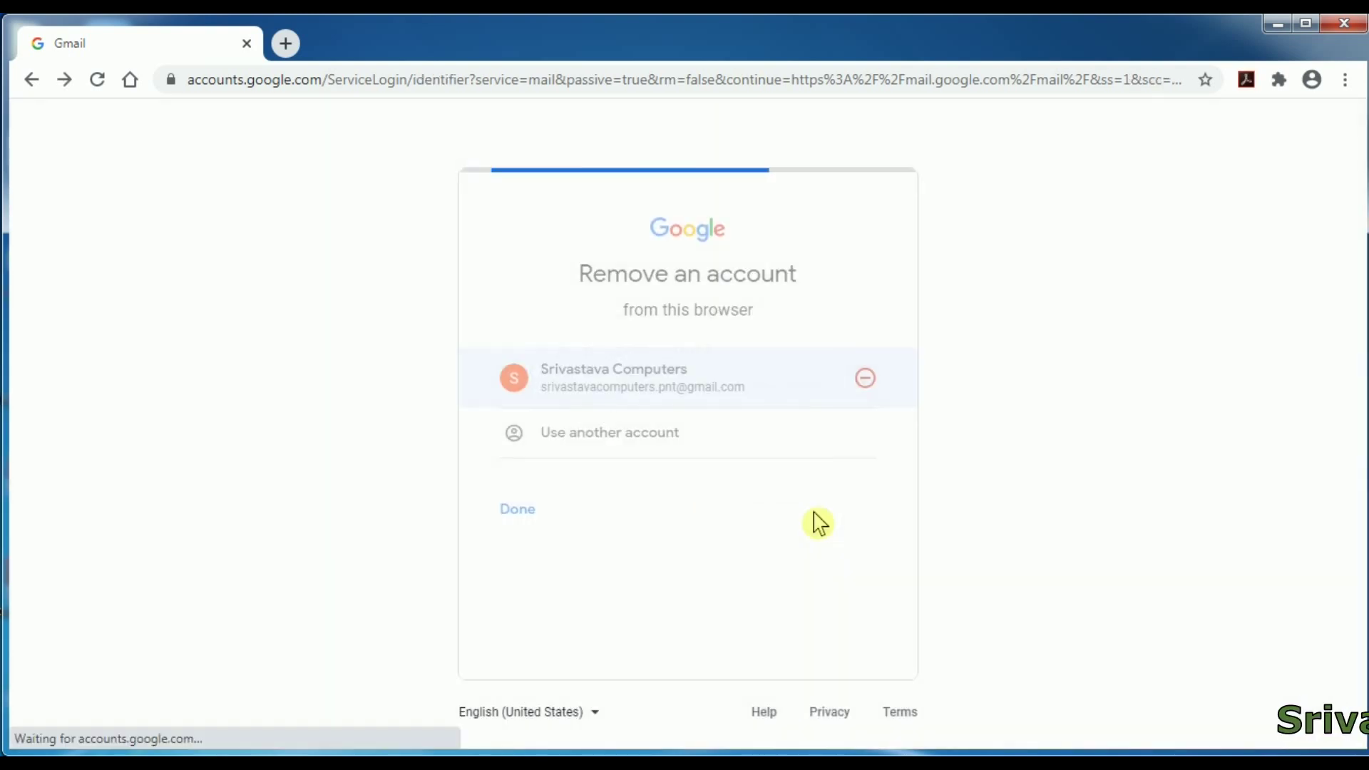